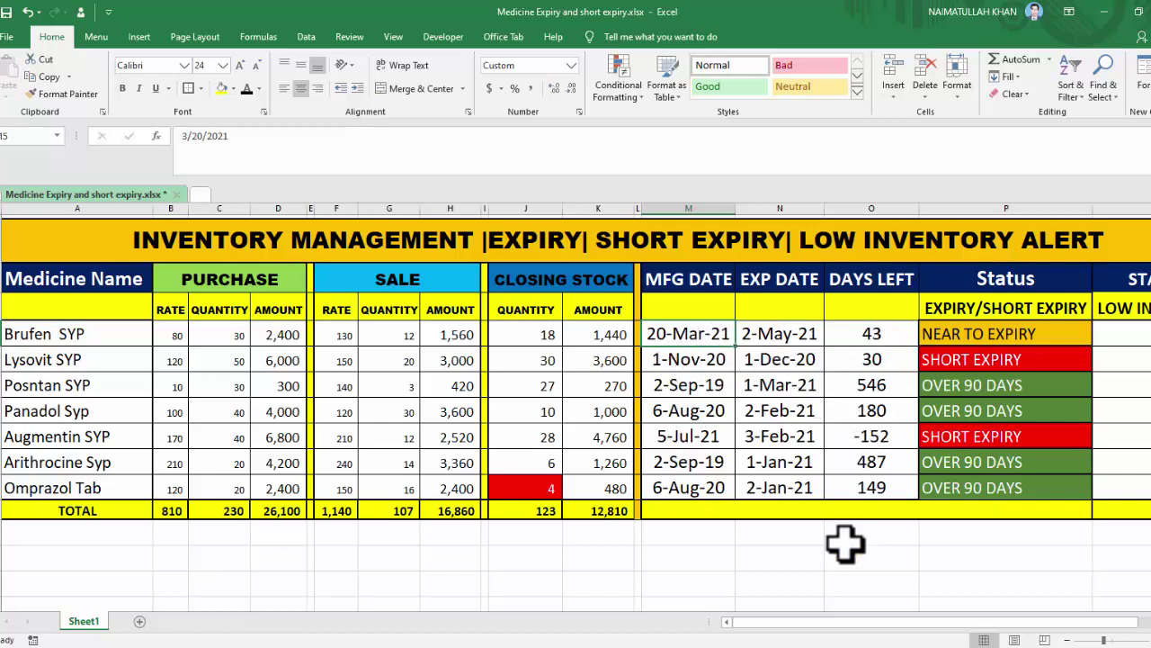
# Rewrite the purchase amount in D5 as =C5*B5.
pyautogui.moveTo(881, 623); pyautogui.dragTo(904, 622)
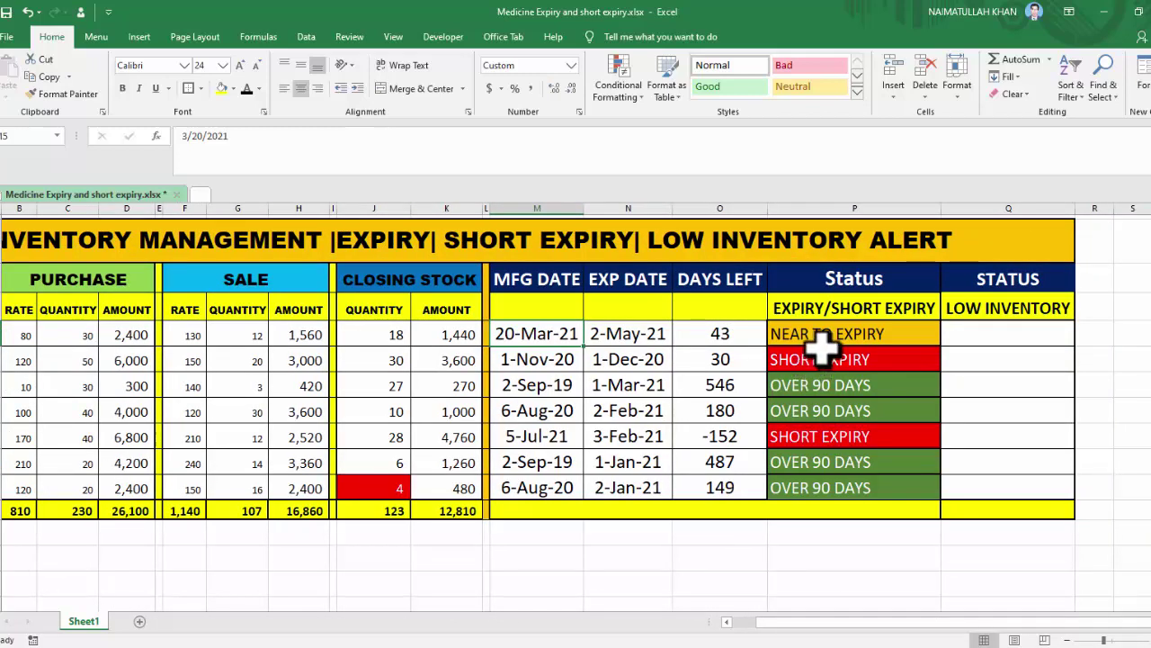
pyautogui.click(985, 340)
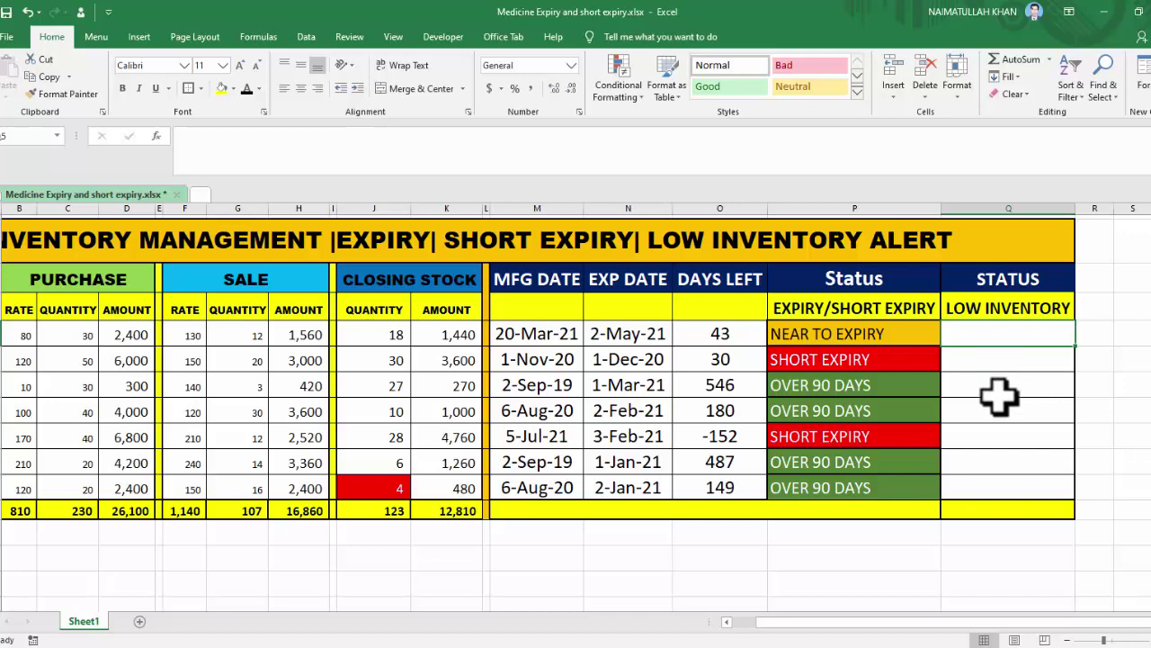
pyautogui.moveTo(758, 621); pyautogui.dragTo(739, 623)
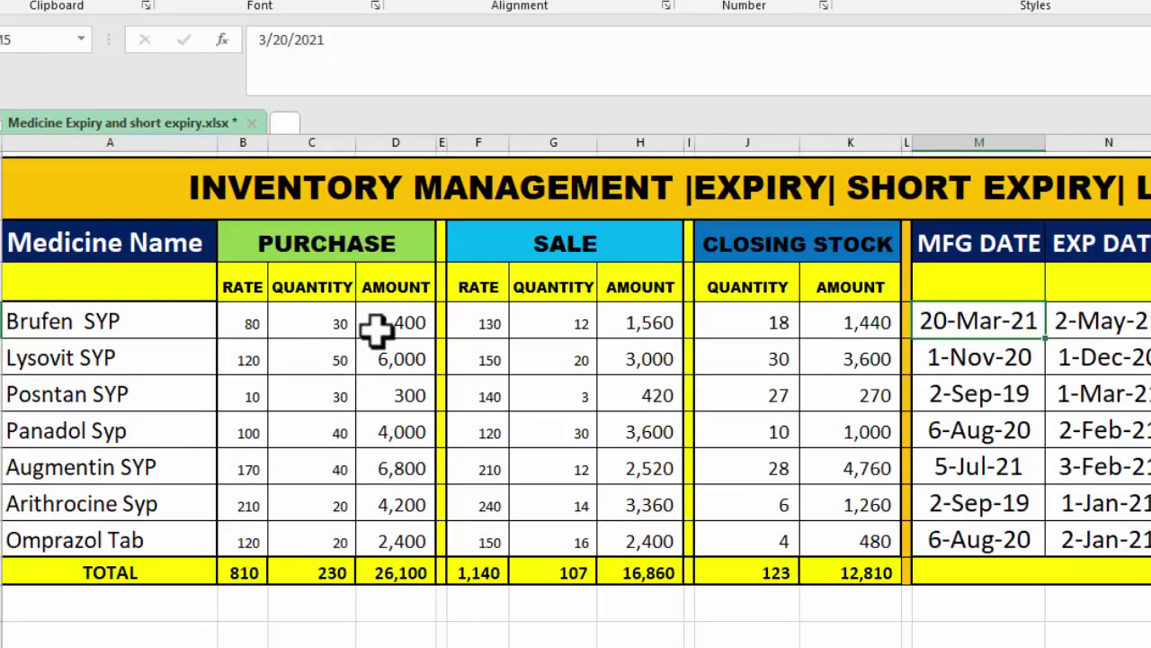
pyautogui.click(378, 327)
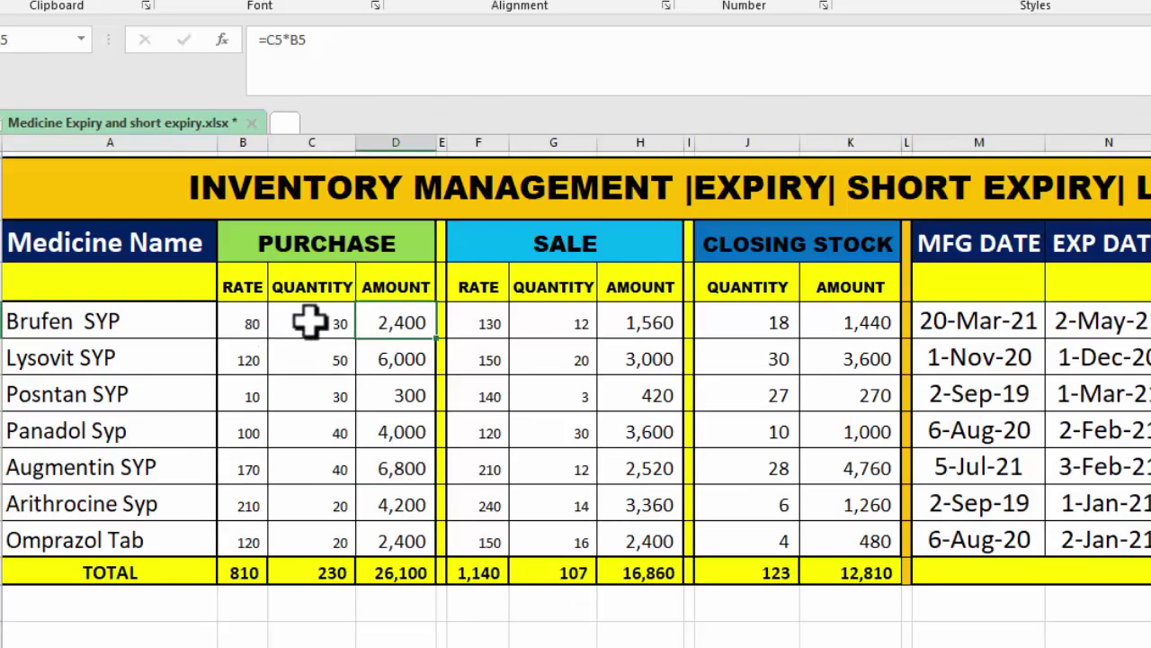
pyautogui.doubleClick(418, 328)
pyautogui.press('Escape')
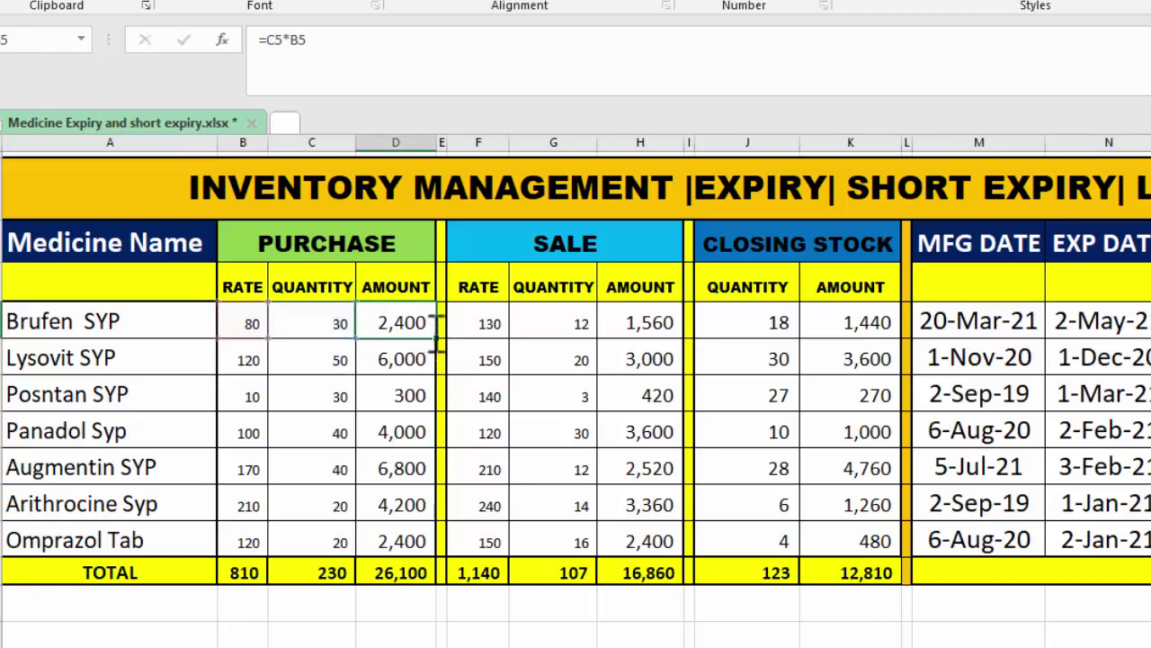
pyautogui.doubleClick(405, 326)
pyautogui.press('BackSpace')
pyautogui.press('BackSpace')
pyautogui.press('BackSpace')
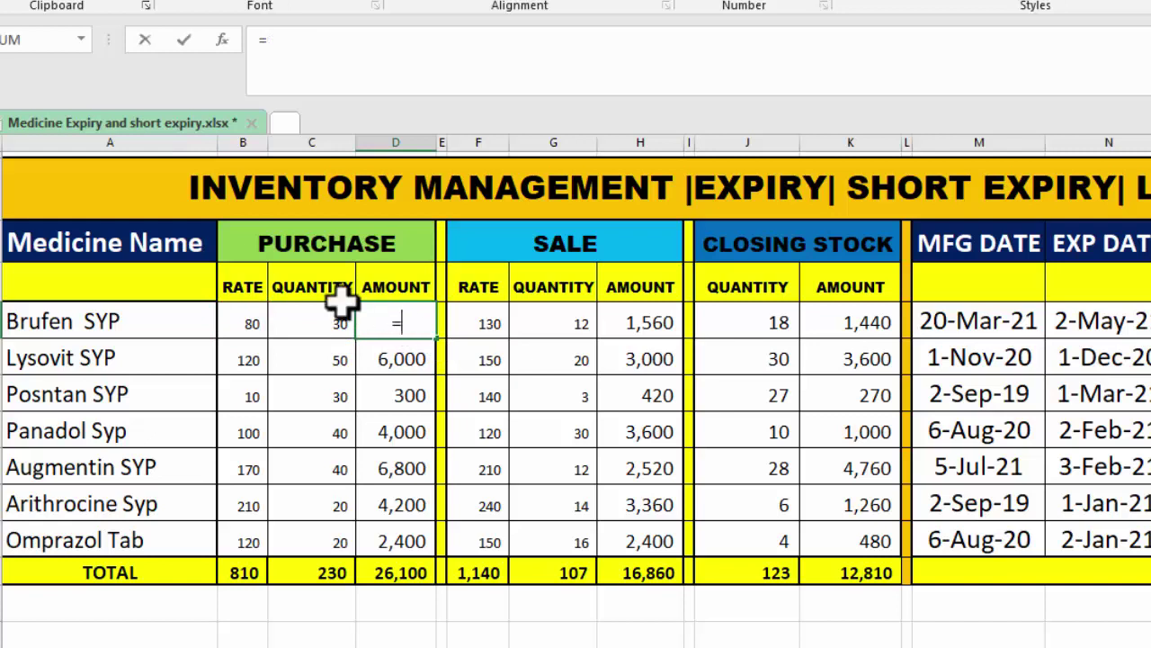
pyautogui.click(321, 304)
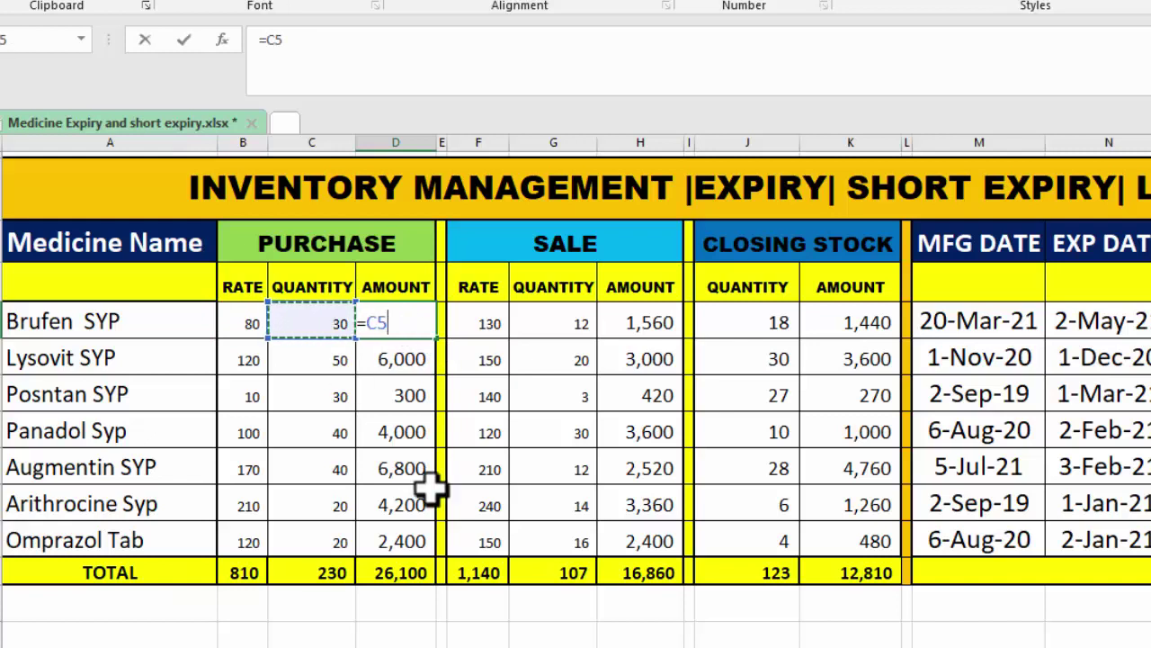
pyautogui.write('*')
pyautogui.click(248, 319)
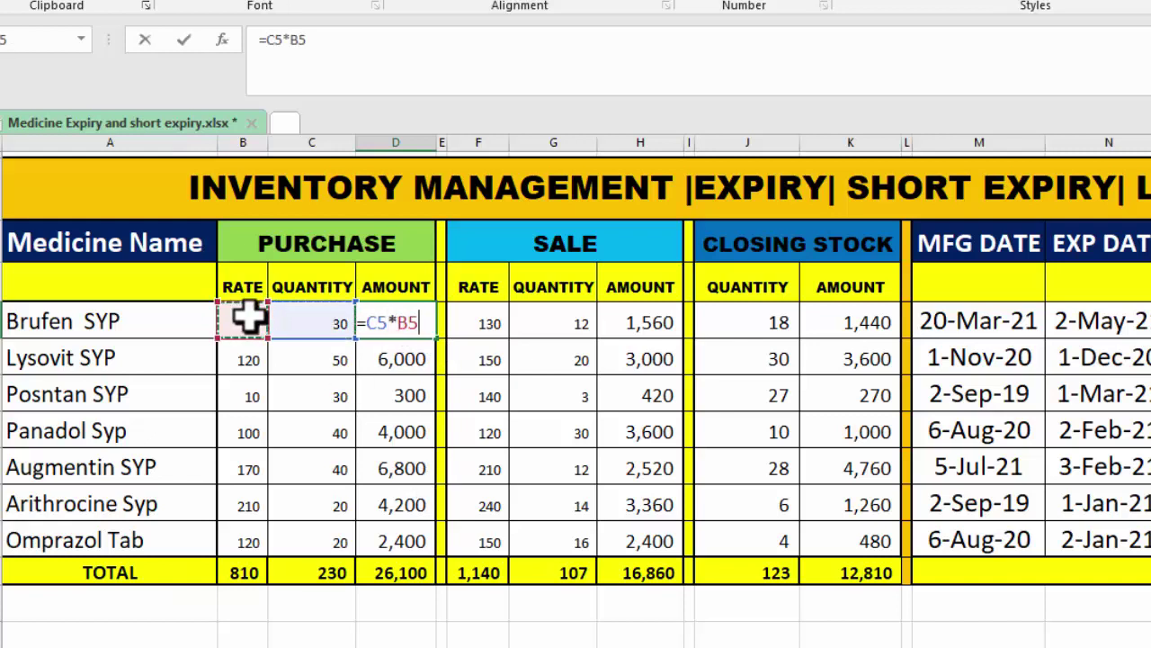
pyautogui.press('Return')
# Enter the sale amount formula =F5*G5 in H5.
pyautogui.click(563, 319)
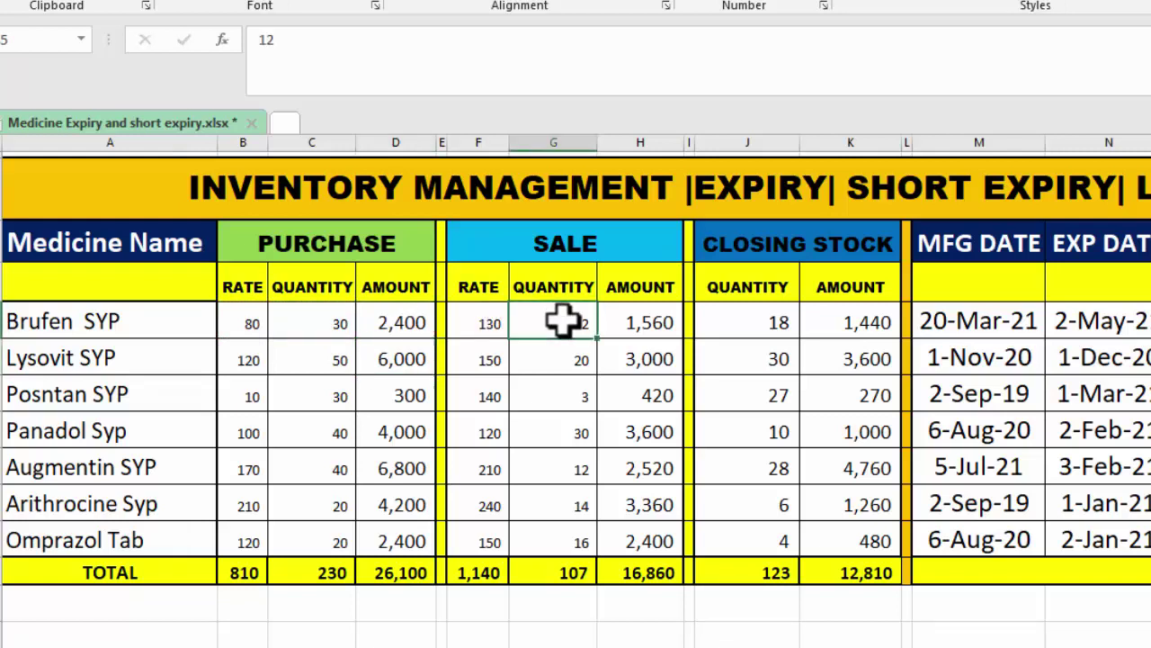
pyautogui.click(633, 321)
pyautogui.write('=')
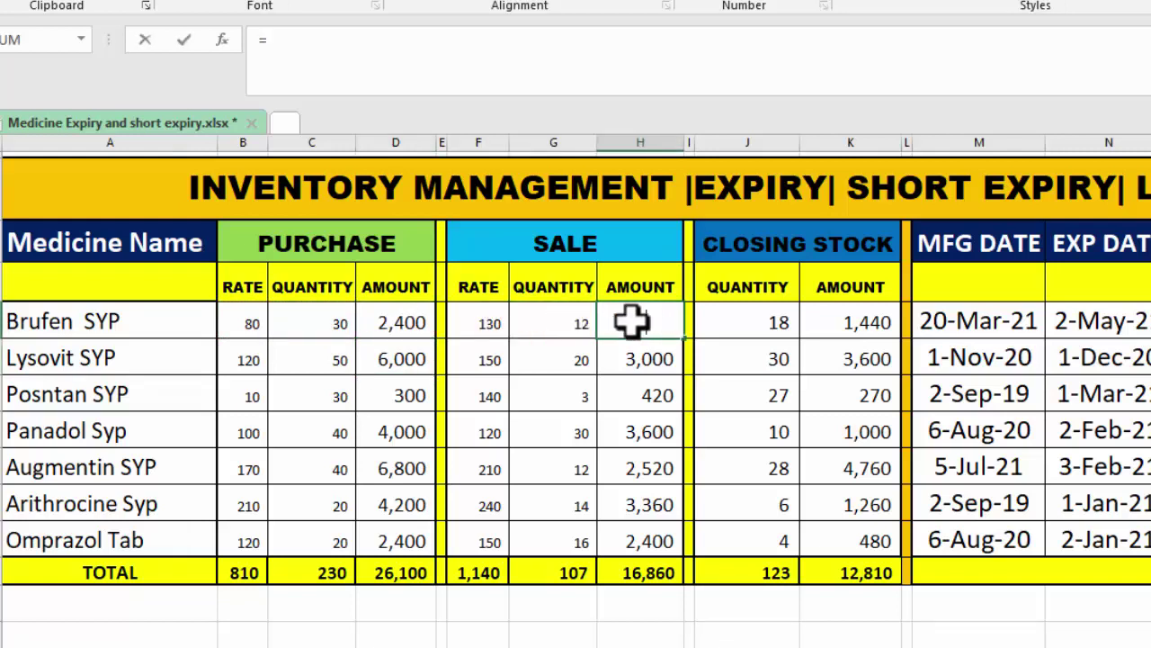
pyautogui.click(482, 325)
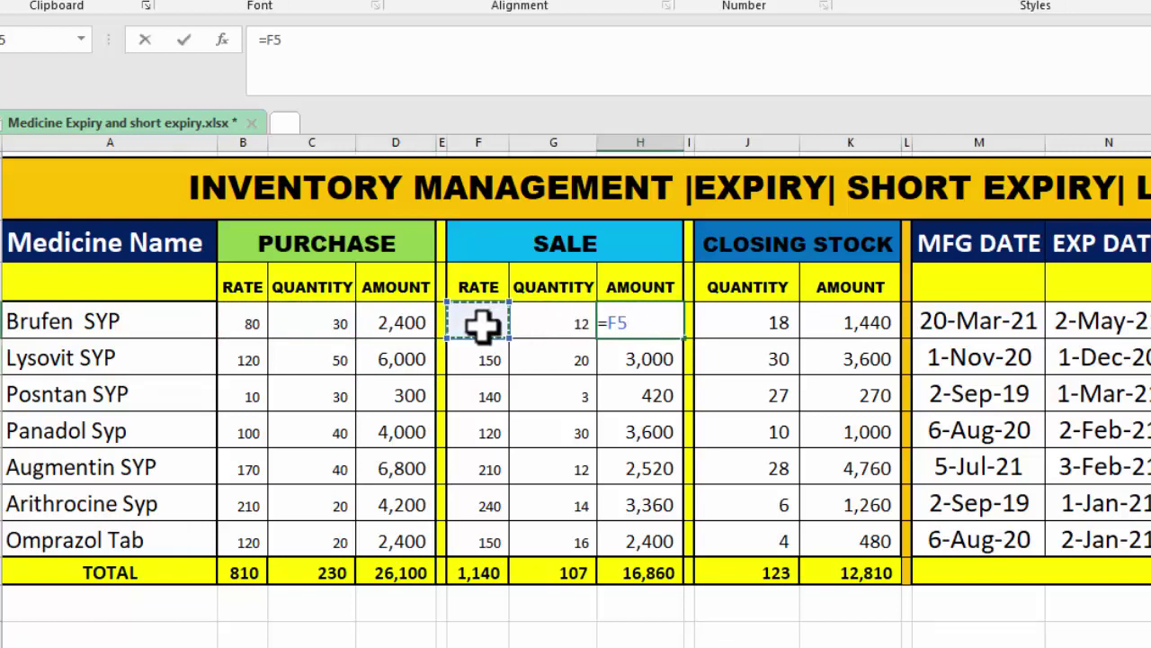
pyautogui.write('*')
pyautogui.click(540, 327)
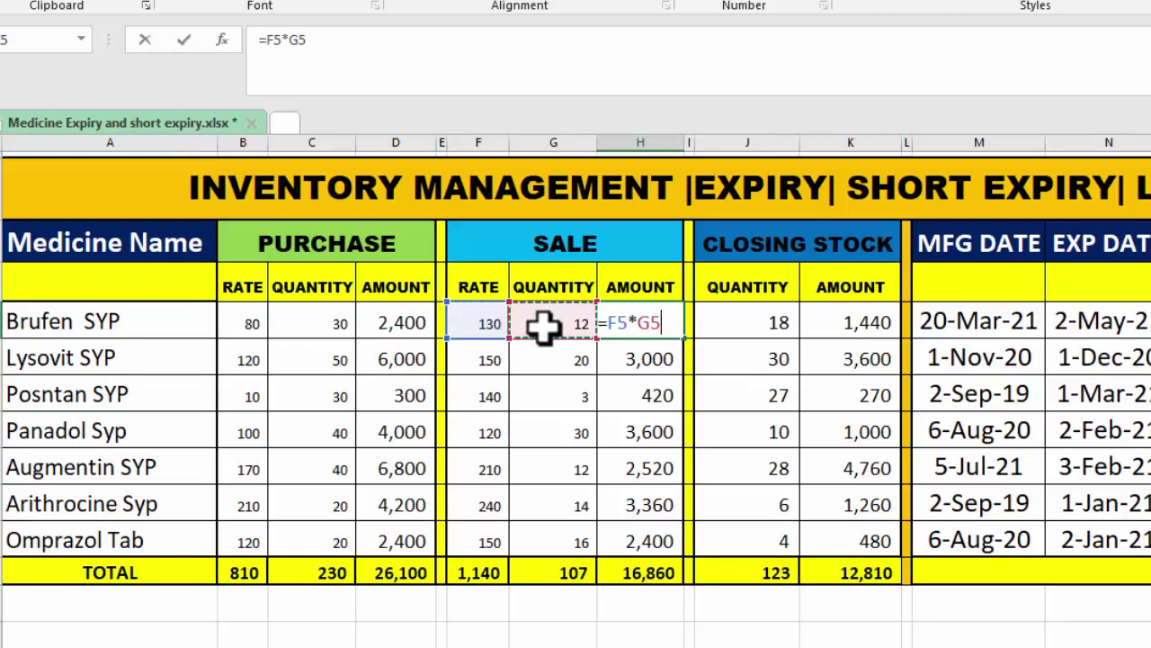
pyautogui.press('Return')
# Replace the closing quantity in J5 with =C5-G5.
pyautogui.click(759, 317)
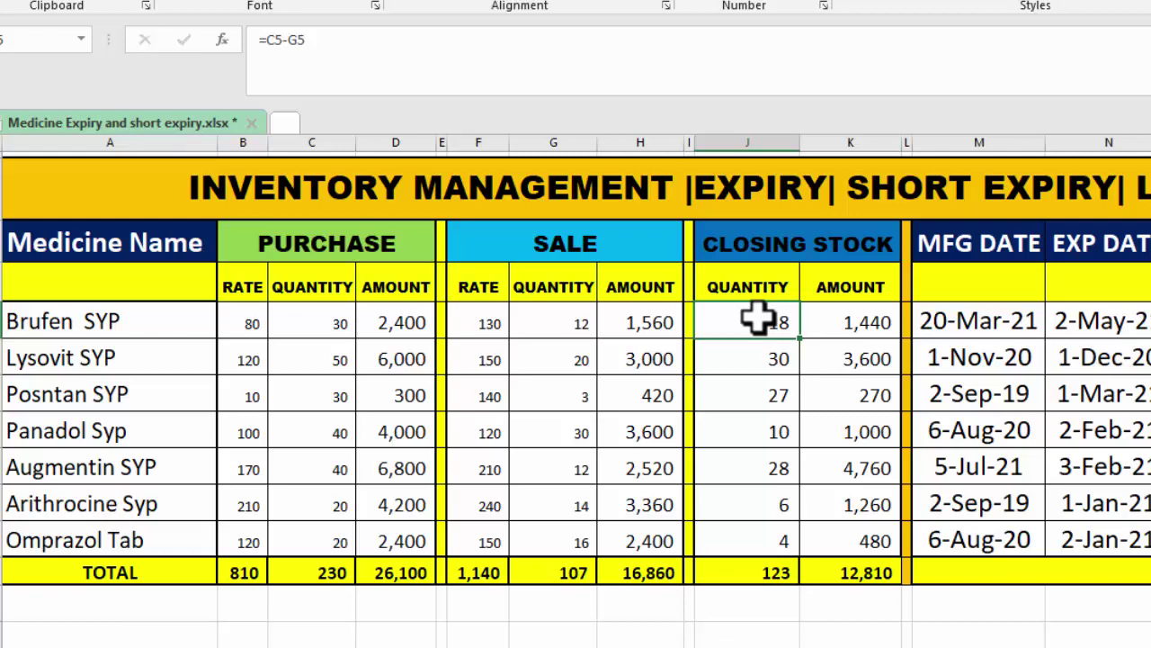
pyautogui.press('Delete')
pyautogui.write('=')
pyautogui.click(316, 321)
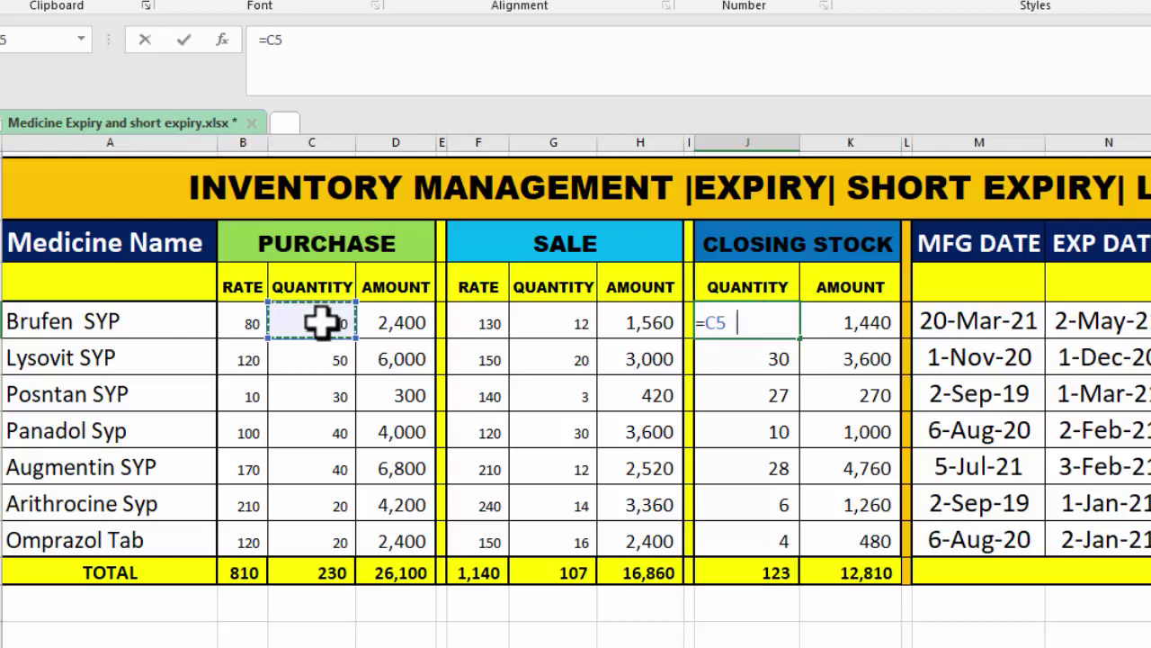
pyautogui.write('0')
pyautogui.press('BackSpace')
pyautogui.write('-')
pyautogui.click(547, 322)
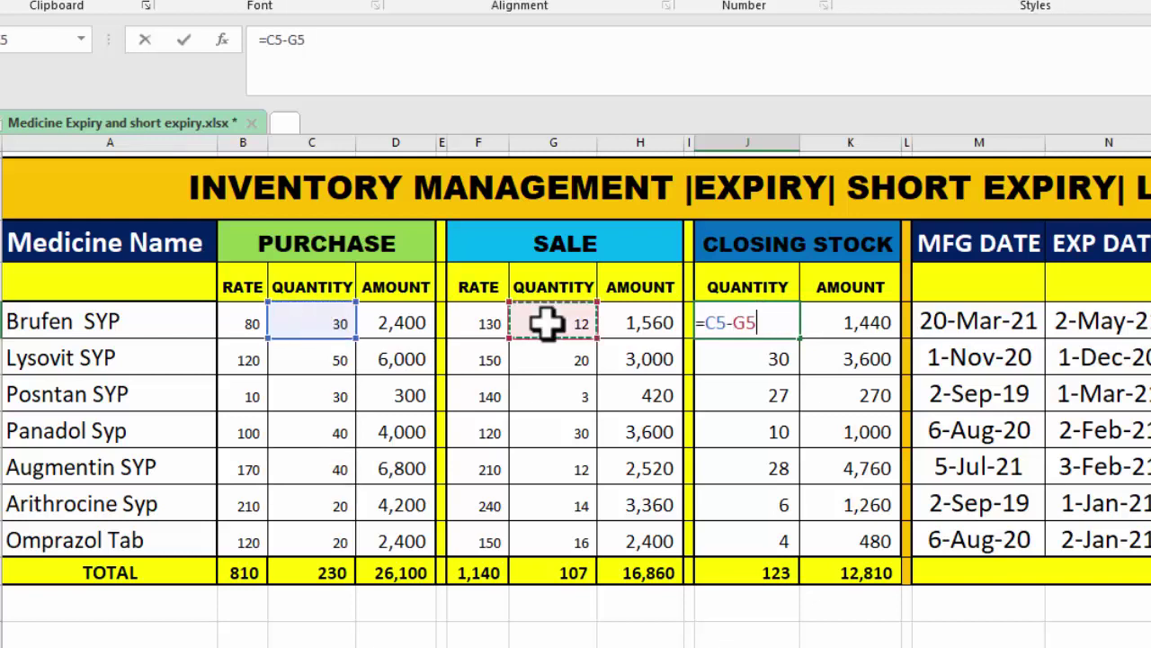
pyautogui.press('Return')
# Enter the closing amount formula =J5*B5 in K5.
pyautogui.click(850, 315)
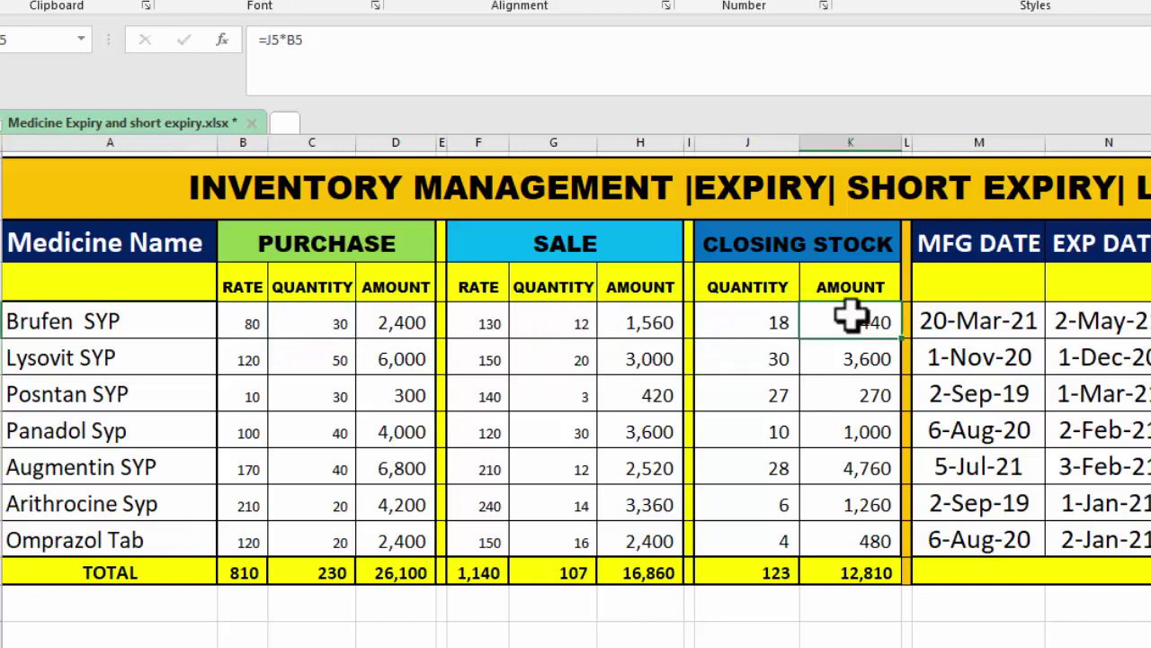
pyautogui.write('=')
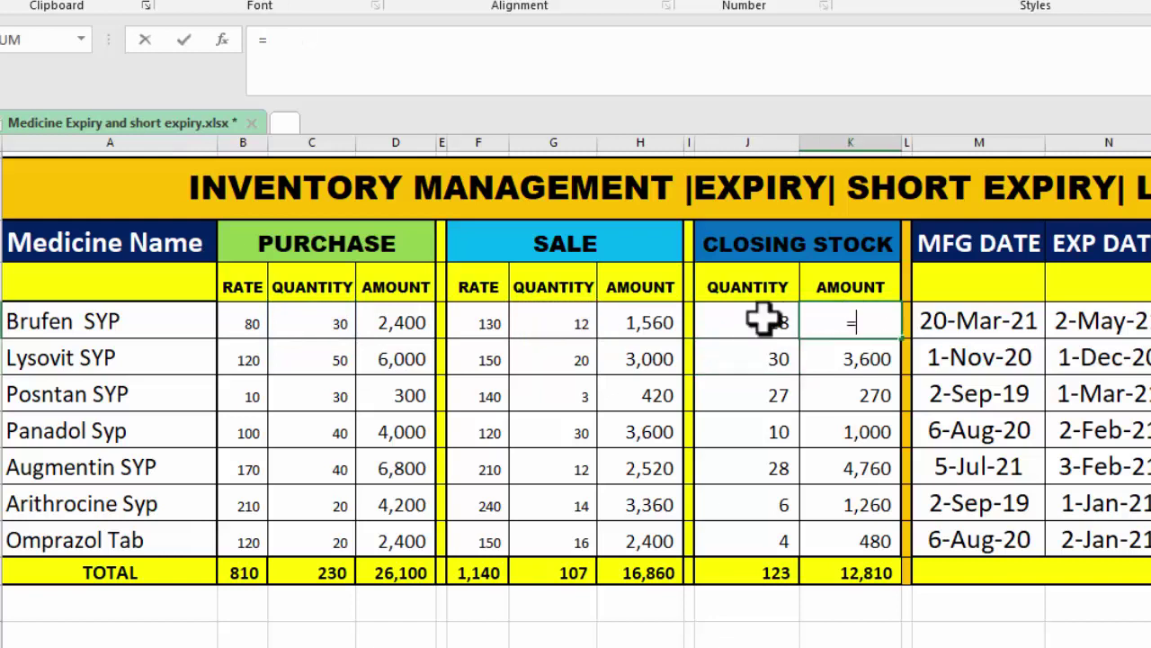
pyautogui.click(764, 317)
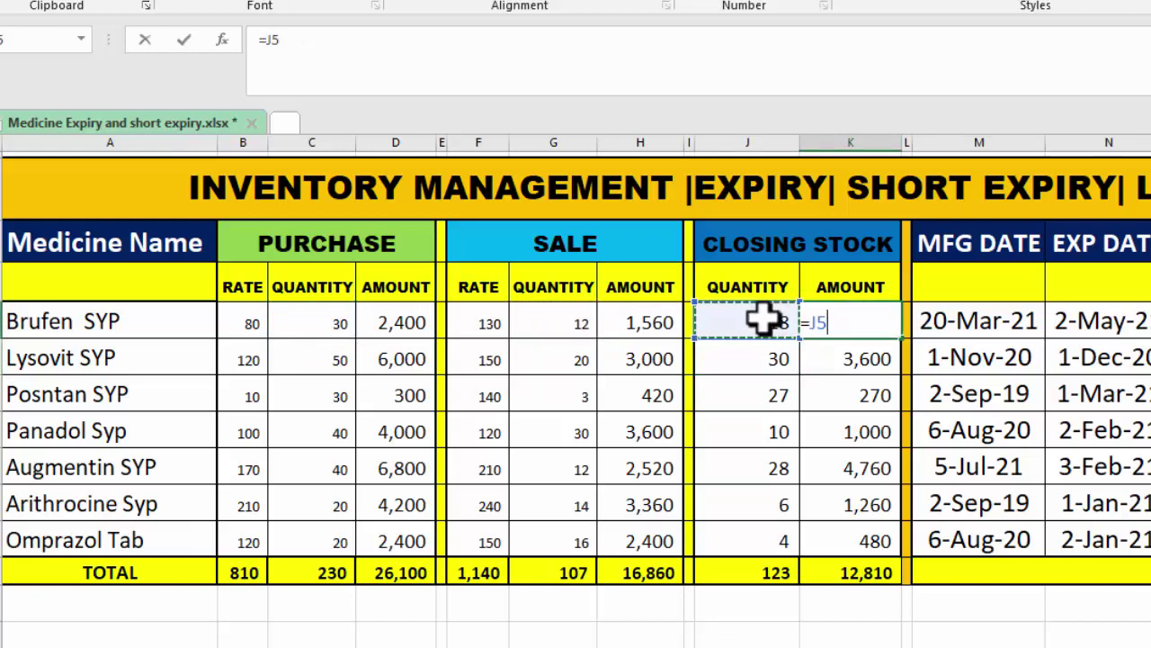
pyautogui.write('*')
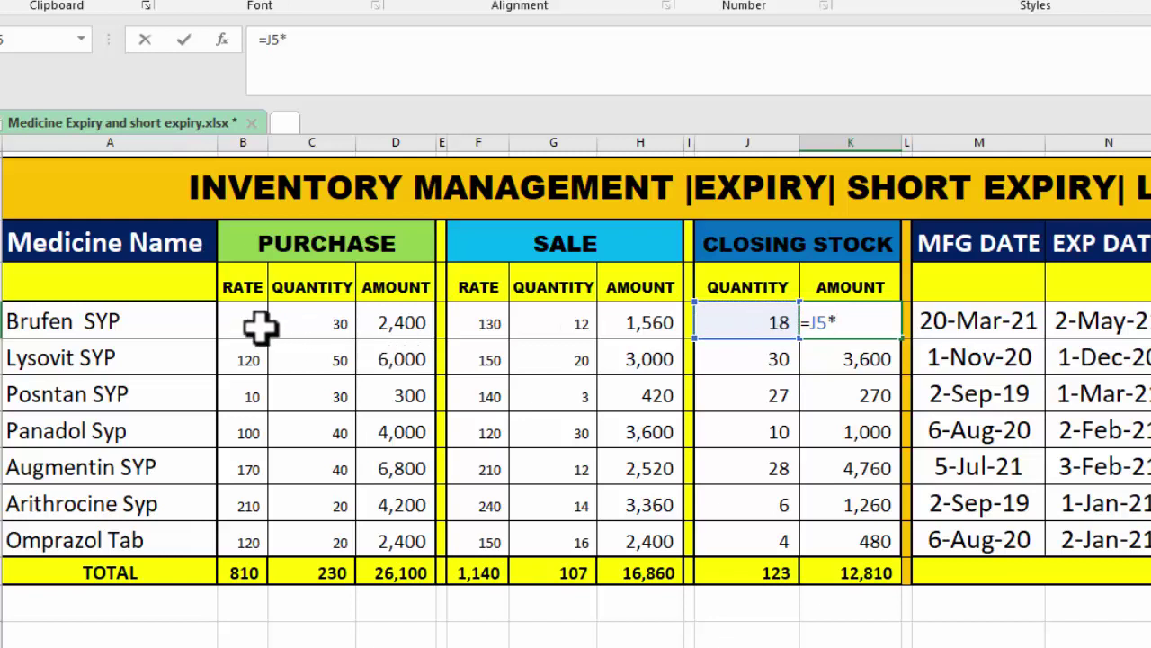
pyautogui.click(259, 328)
pyautogui.press('Return')
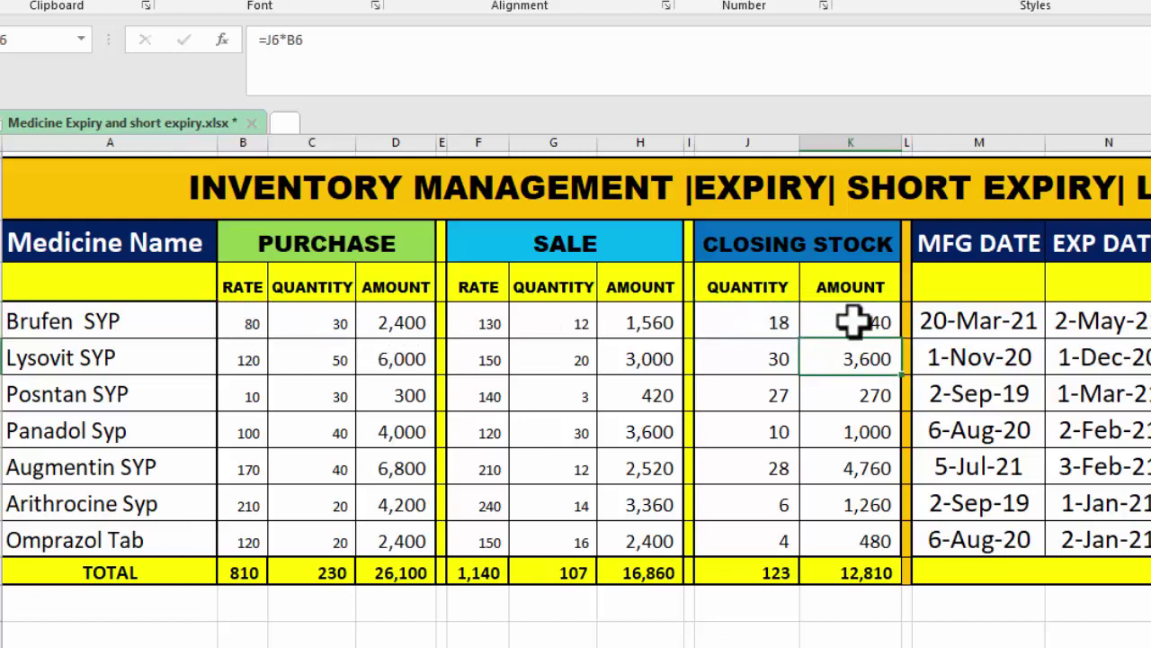
# Copy the closing amount, sale amount and purchase amount formulas down all medicine rows.
pyautogui.click(848, 321)
pyautogui.doubleClick(900, 337)
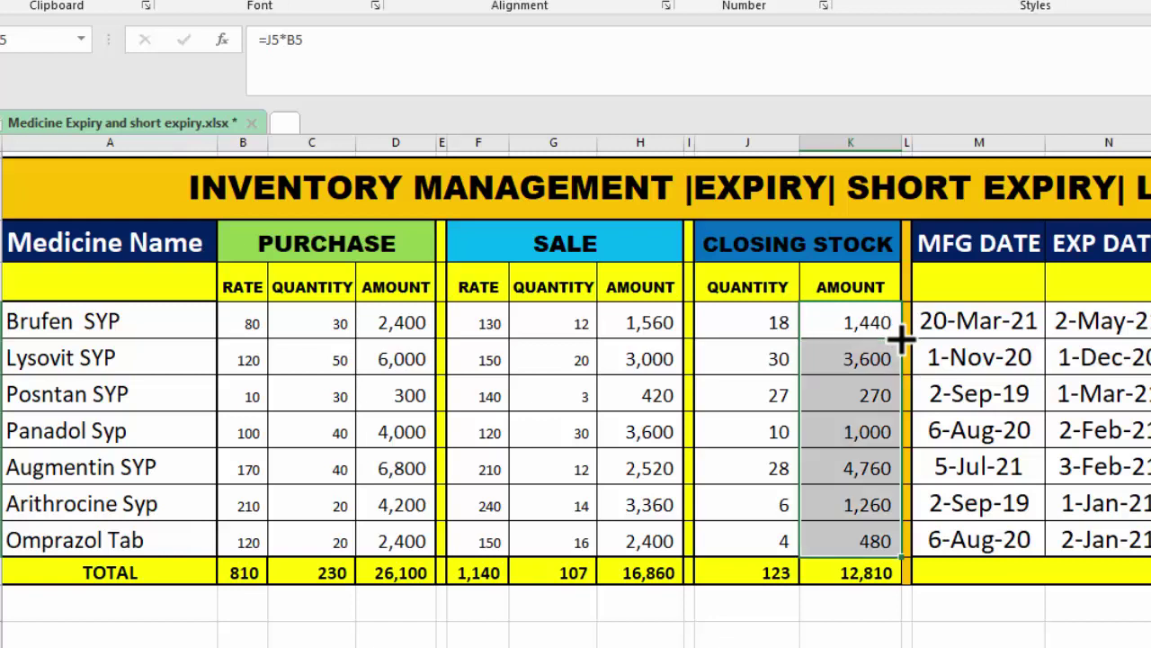
pyautogui.click(646, 324)
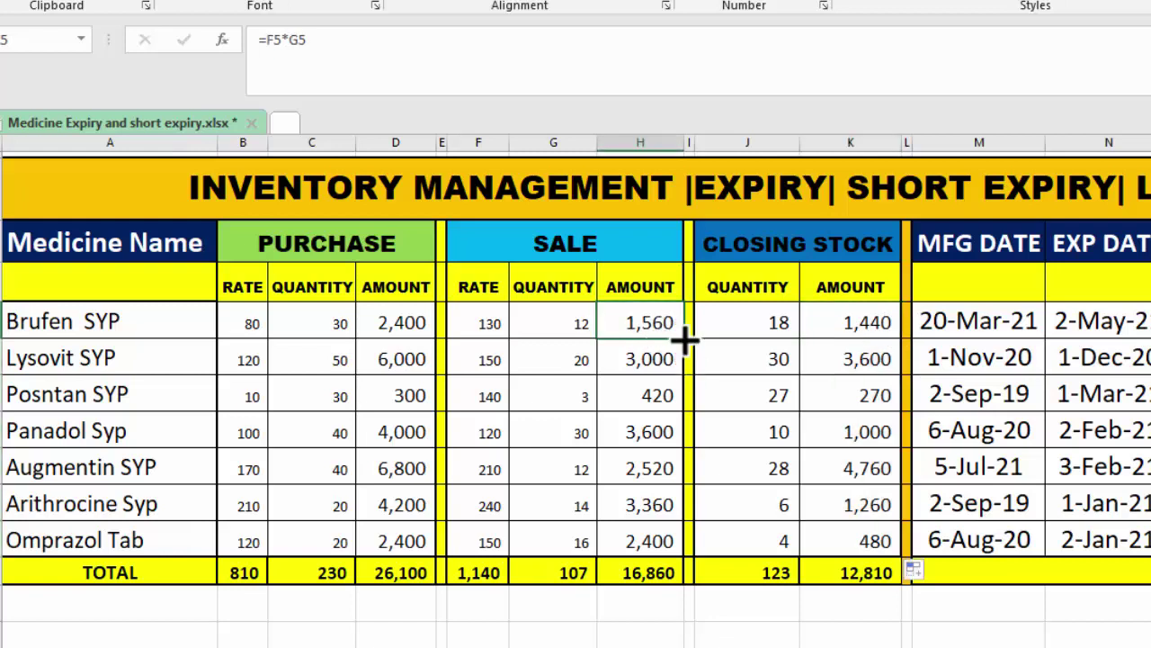
pyautogui.doubleClick(686, 337)
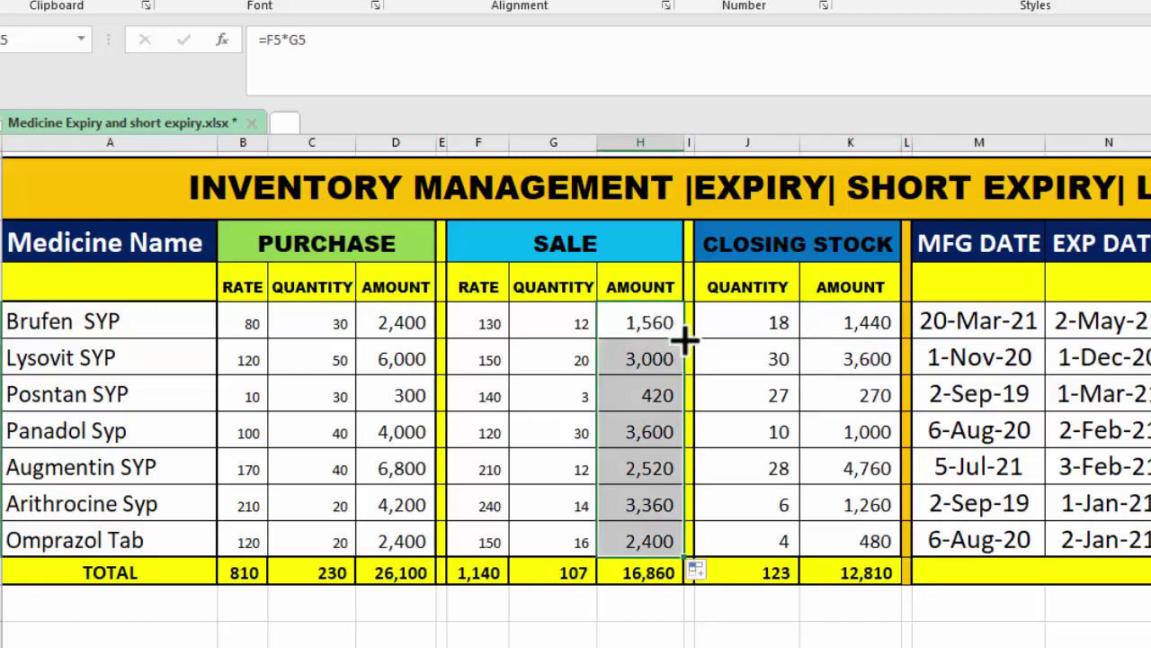
pyautogui.click(401, 316)
pyautogui.doubleClick(439, 338)
pyautogui.click(988, 317)
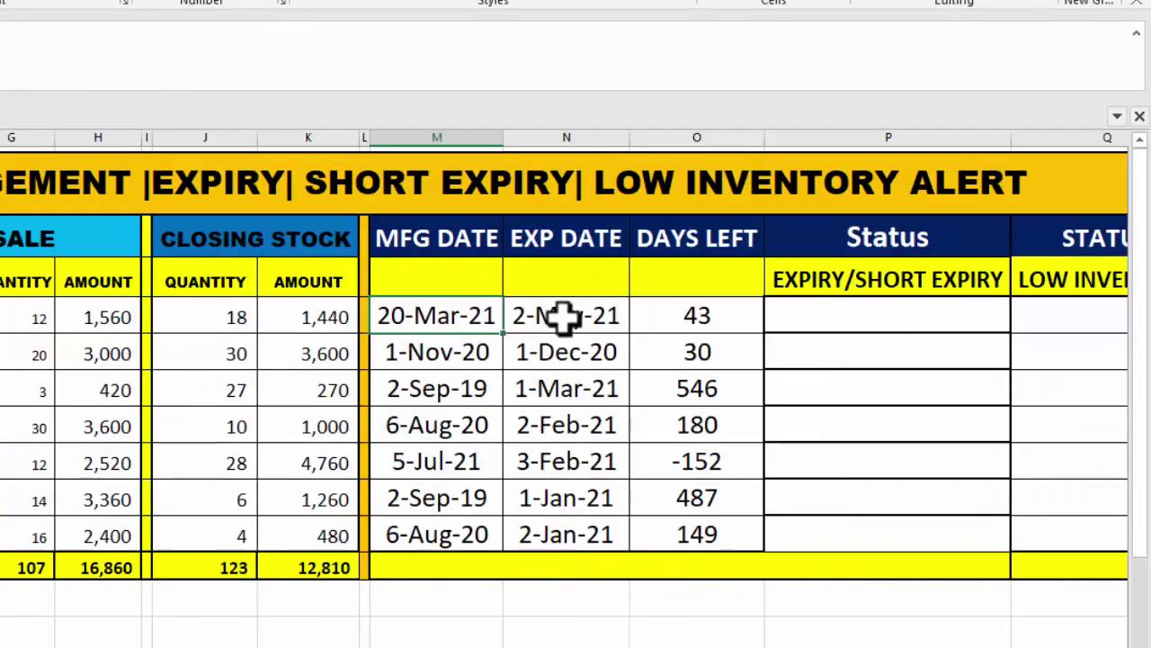
# Set O5 to =N5-M5 and copy it down the DAYS LEFT column.
pyautogui.click(559, 317)
pyautogui.click(686, 315)
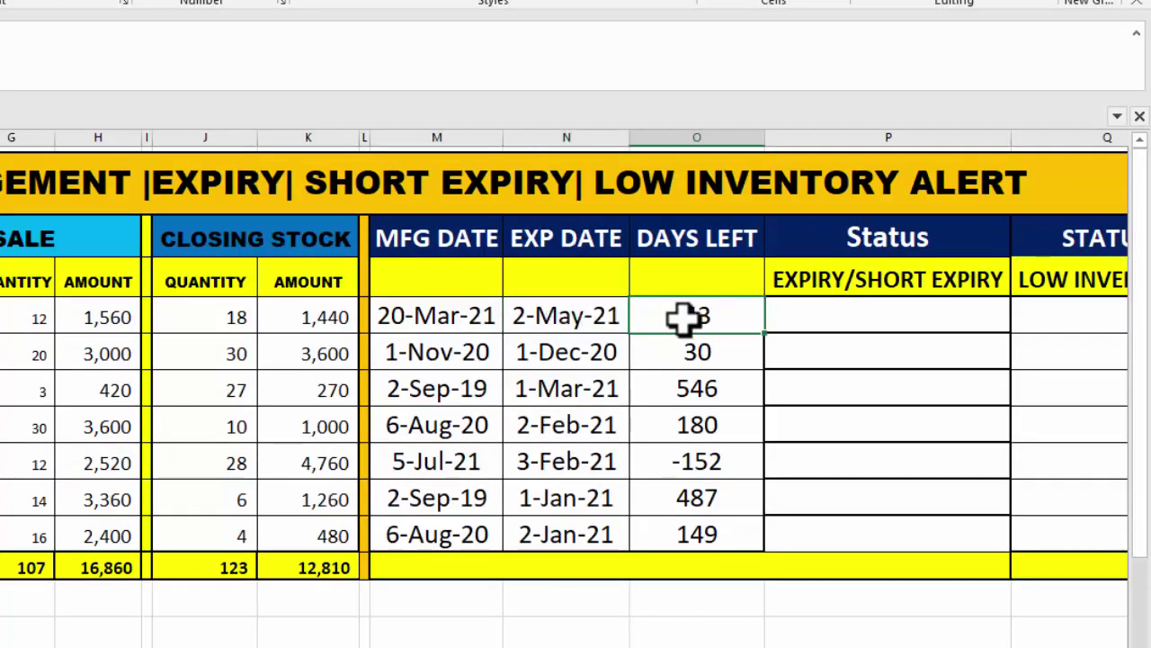
pyautogui.doubleClick(685, 315)
pyautogui.doubleClick(679, 316)
pyautogui.press('BackSpace')
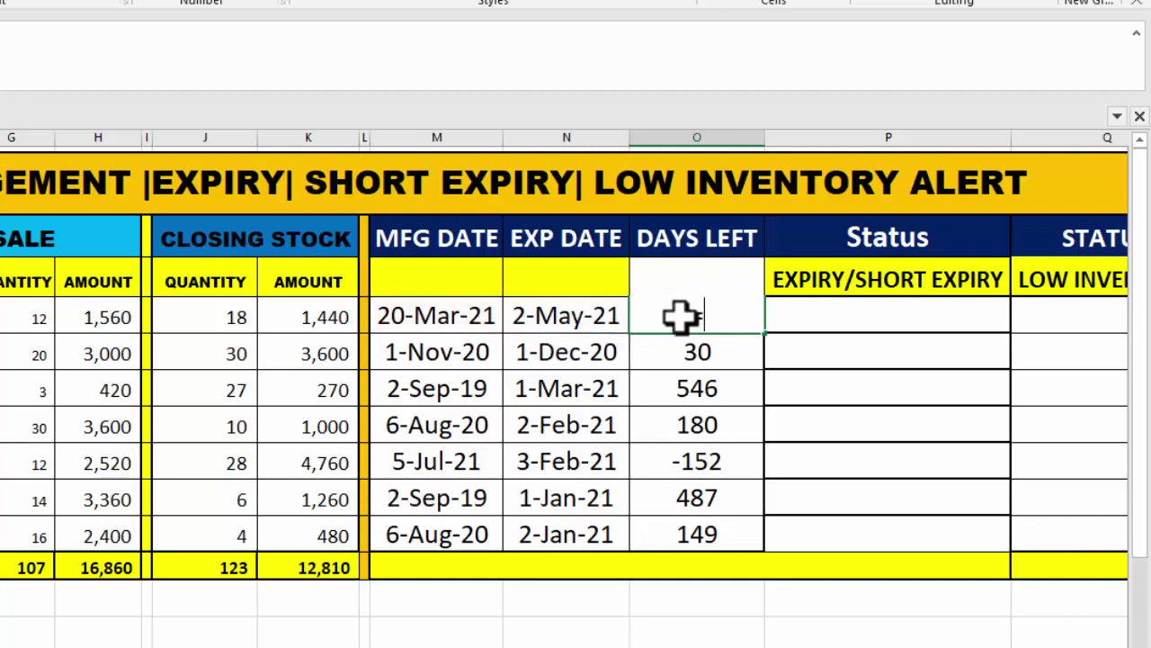
pyautogui.click(540, 316)
pyautogui.write('-')
pyautogui.click(457, 315)
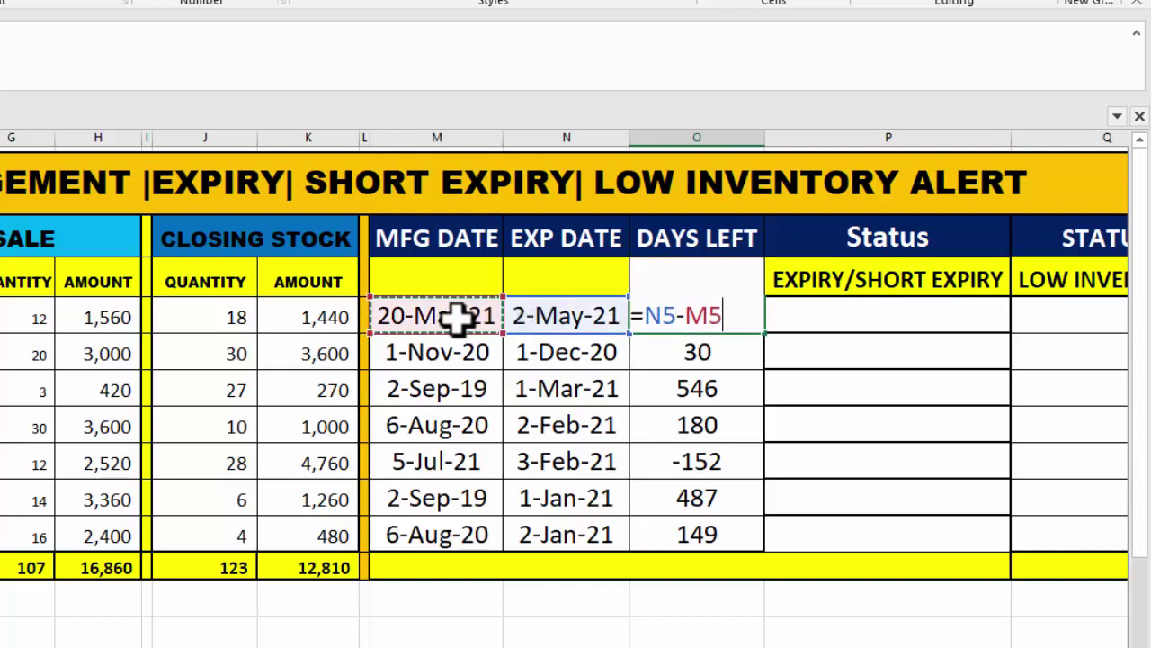
pyautogui.press('Return')
pyautogui.click(684, 308)
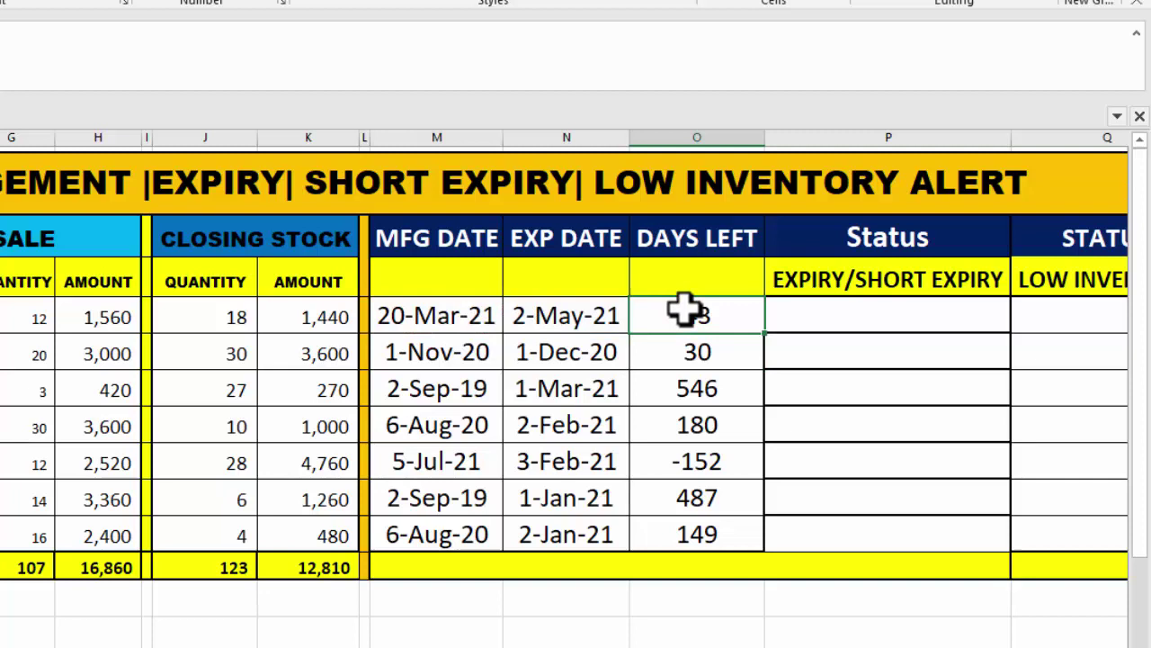
pyautogui.doubleClick(766, 333)
pyautogui.click(827, 326)
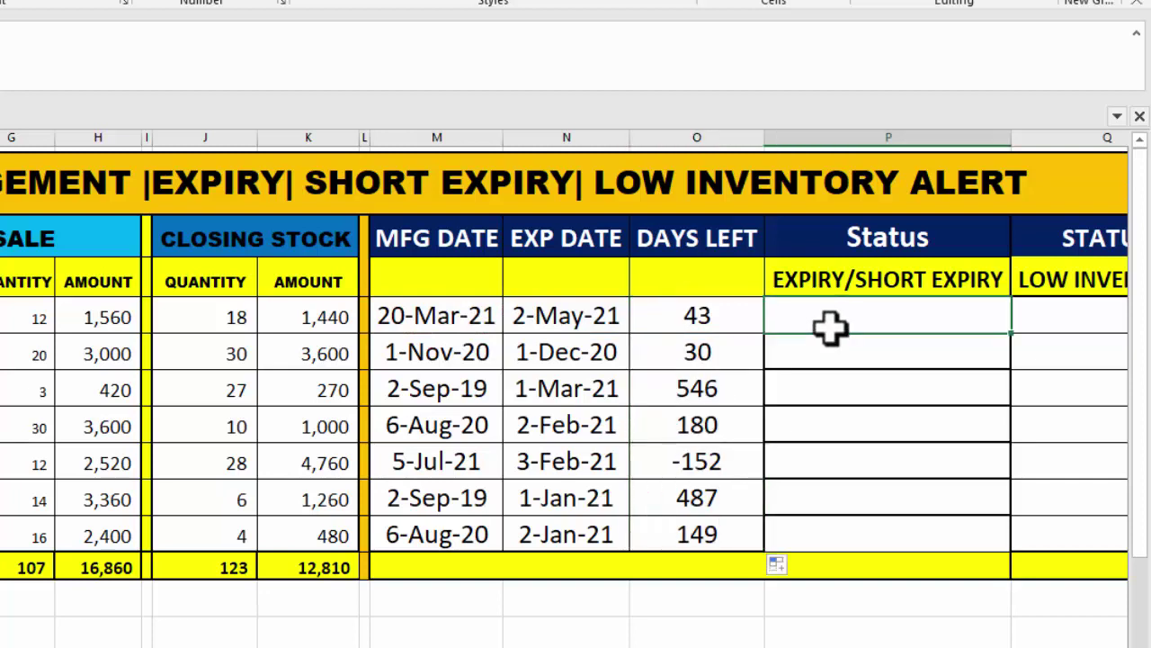
# Draft a nested IF in P5 on O5 with SHORT EXPIRY and NEAR TO EXPIRY labels.
pyautogui.press('F2')
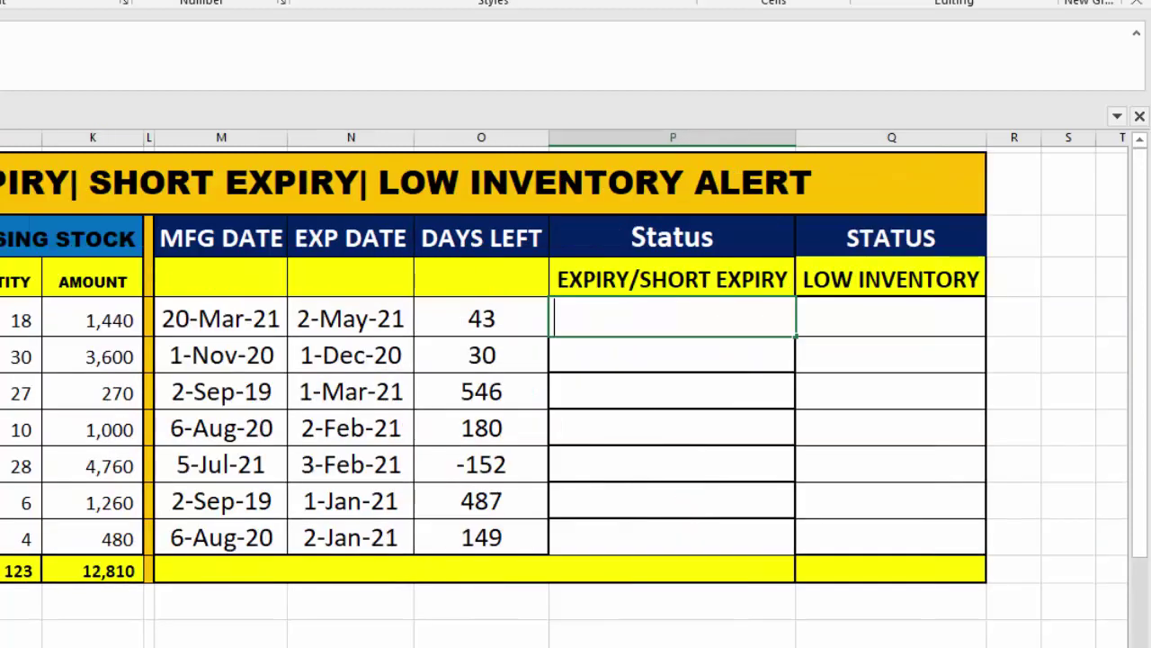
pyautogui.write('=IF(')
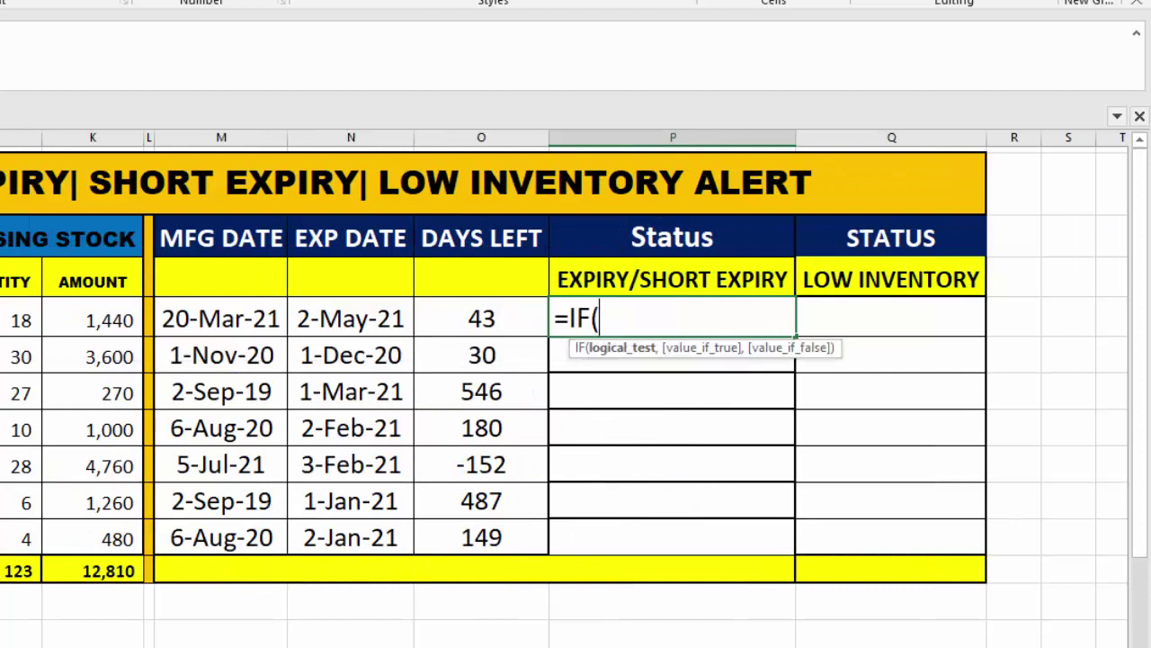
pyautogui.click(499, 315)
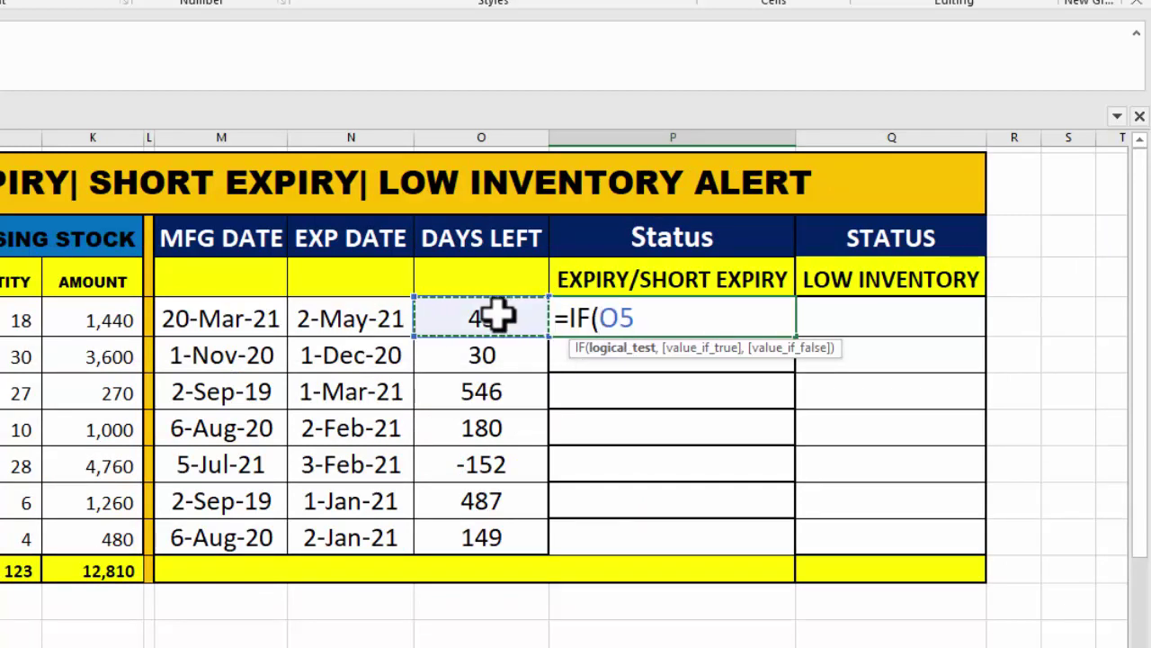
pyautogui.write('>=30')
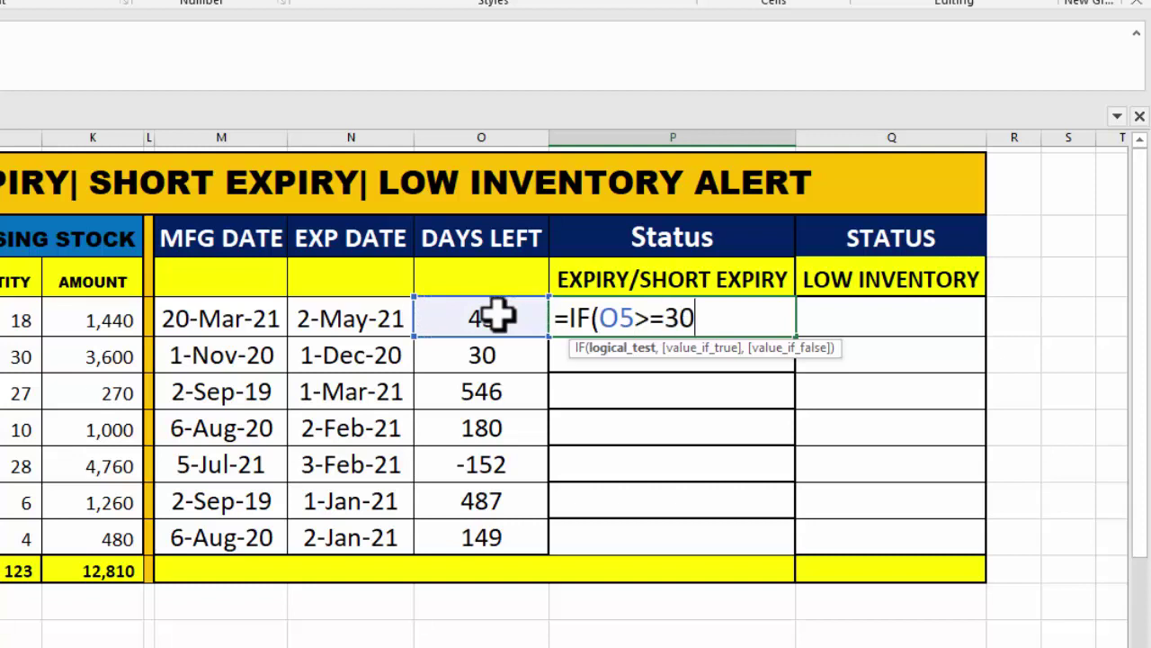
pyautogui.write(',')
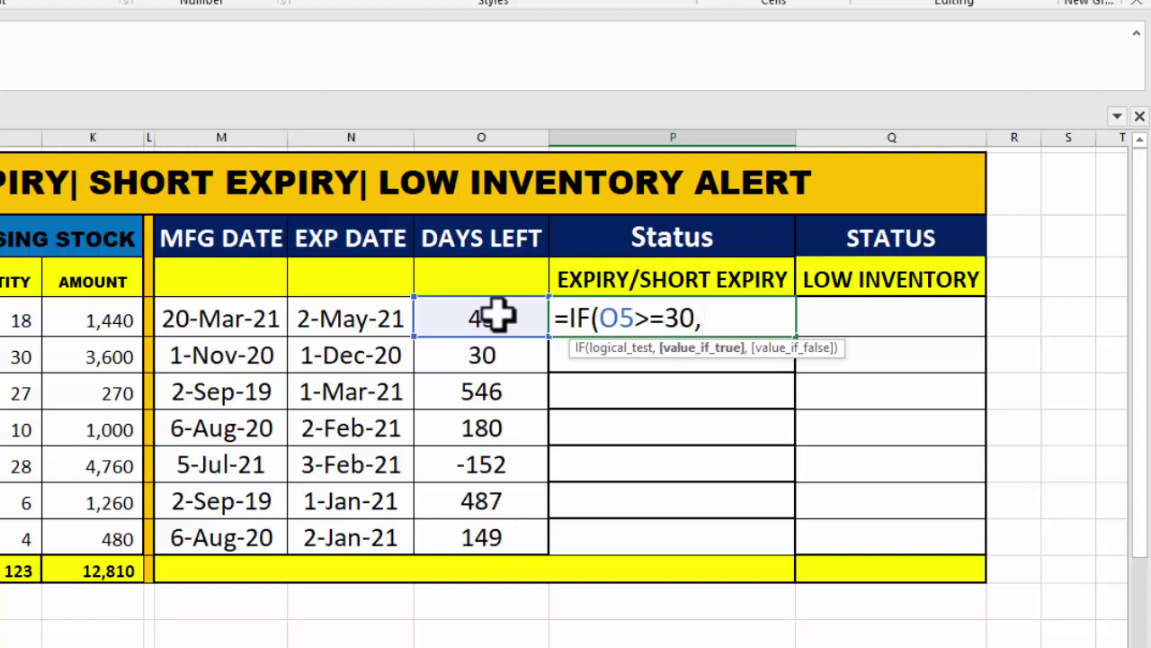
pyautogui.write('"SHORT ')
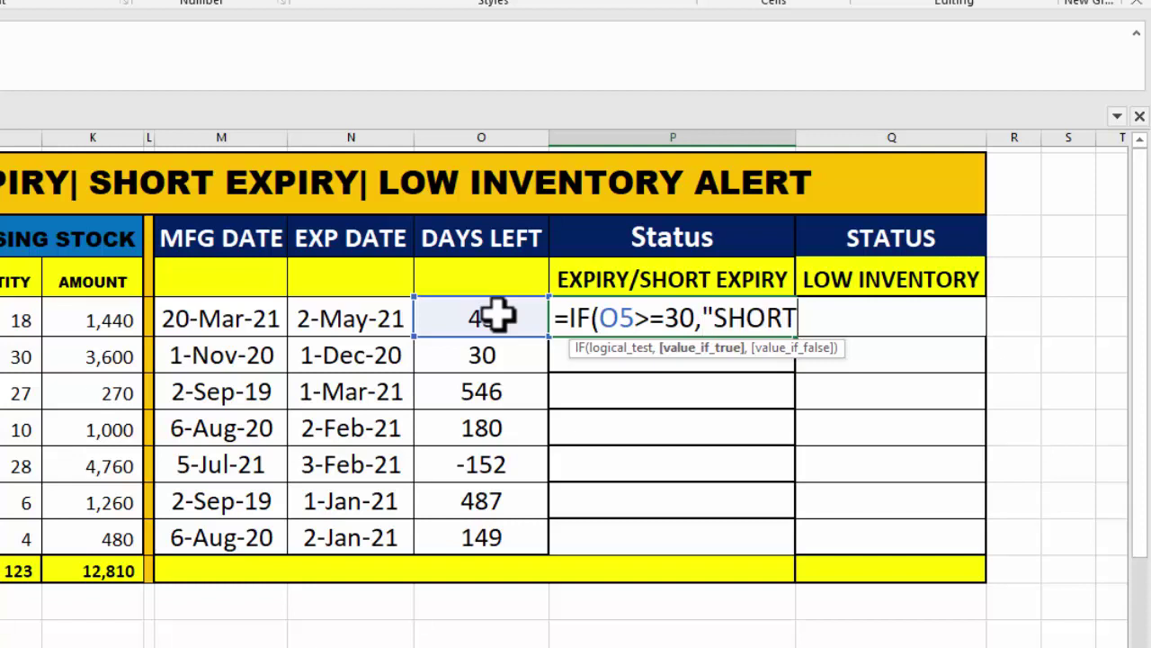
pyautogui.write('EXPIRY",')
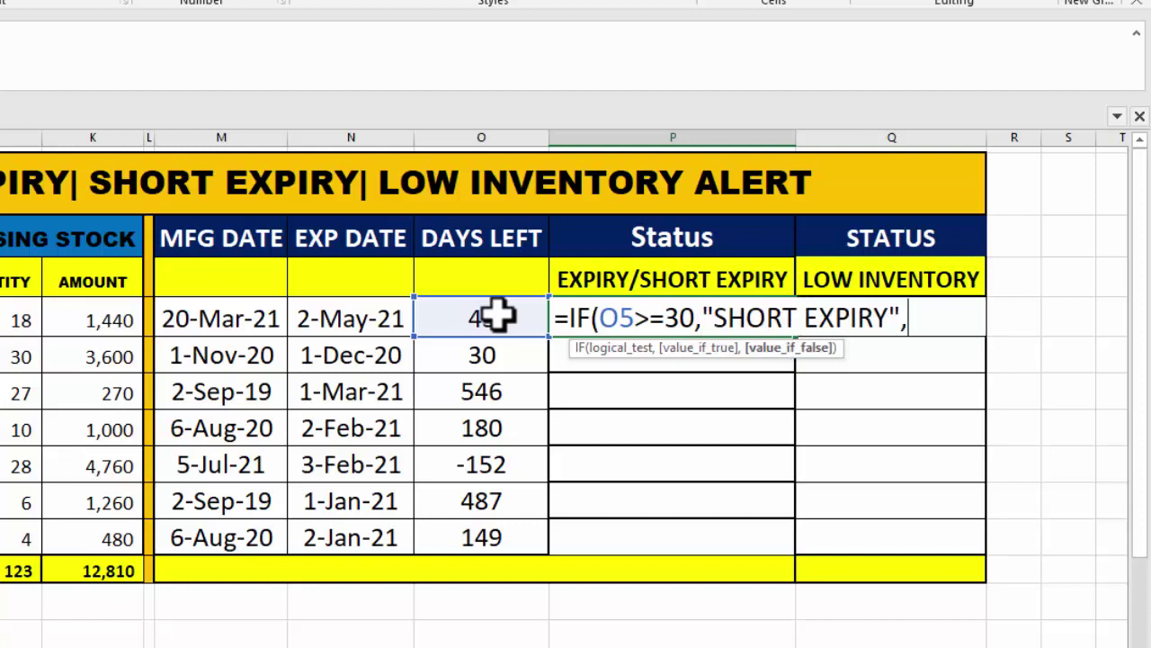
pyautogui.write('IF(')
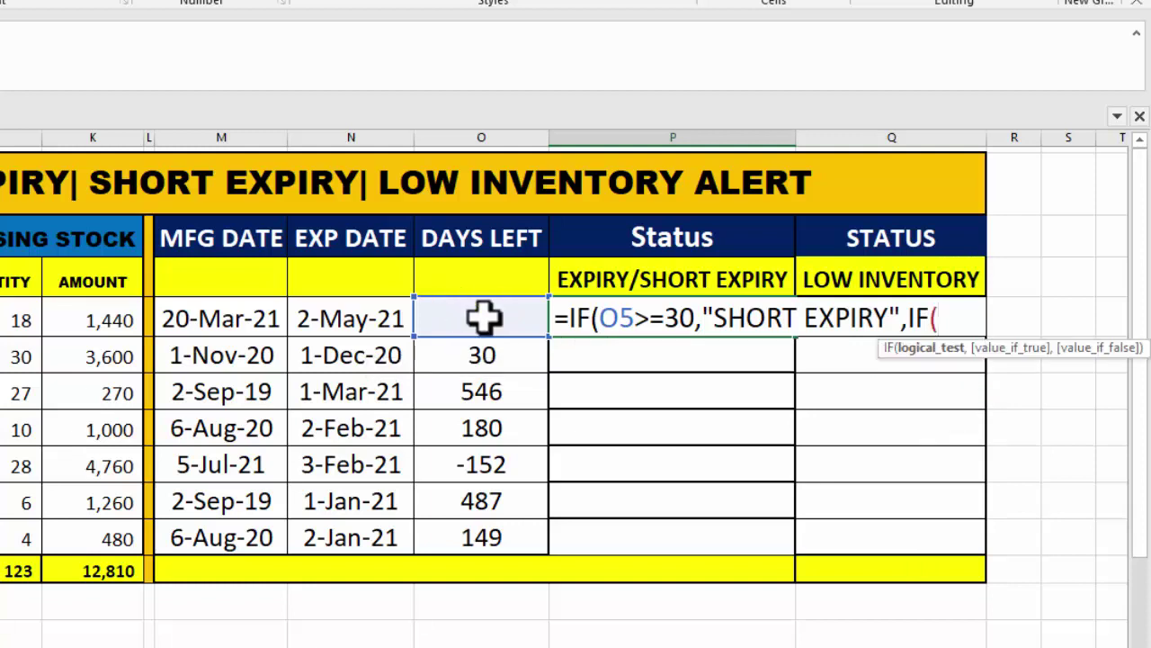
pyautogui.click(484, 315)
pyautogui.write('>=')
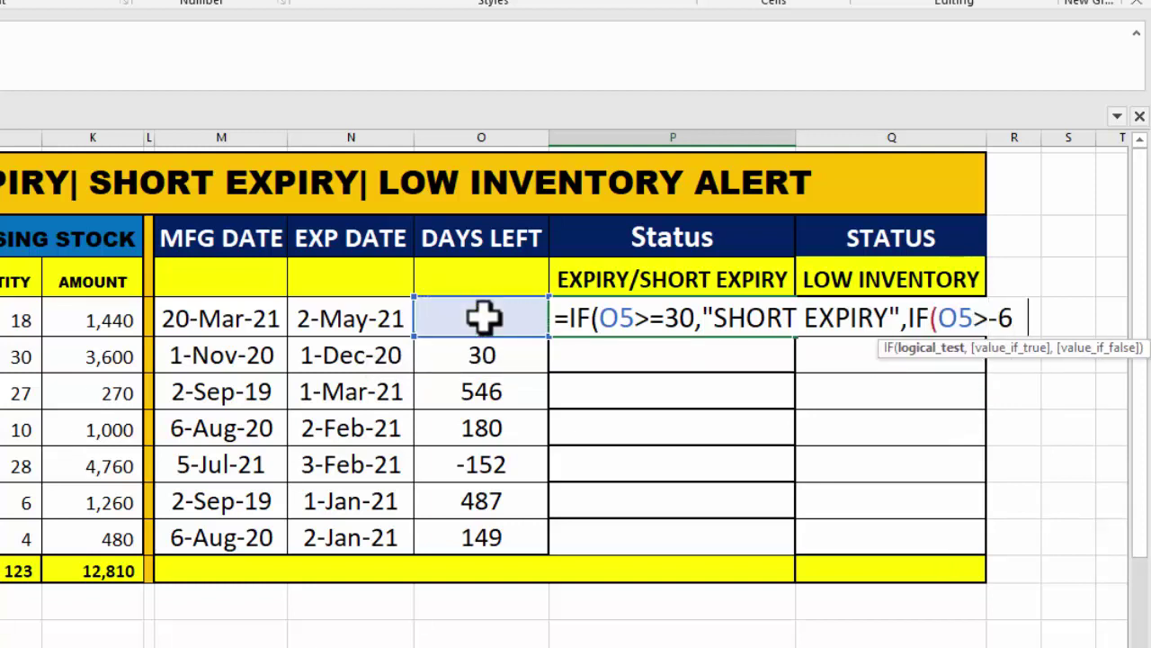
pyautogui.write('60,"')
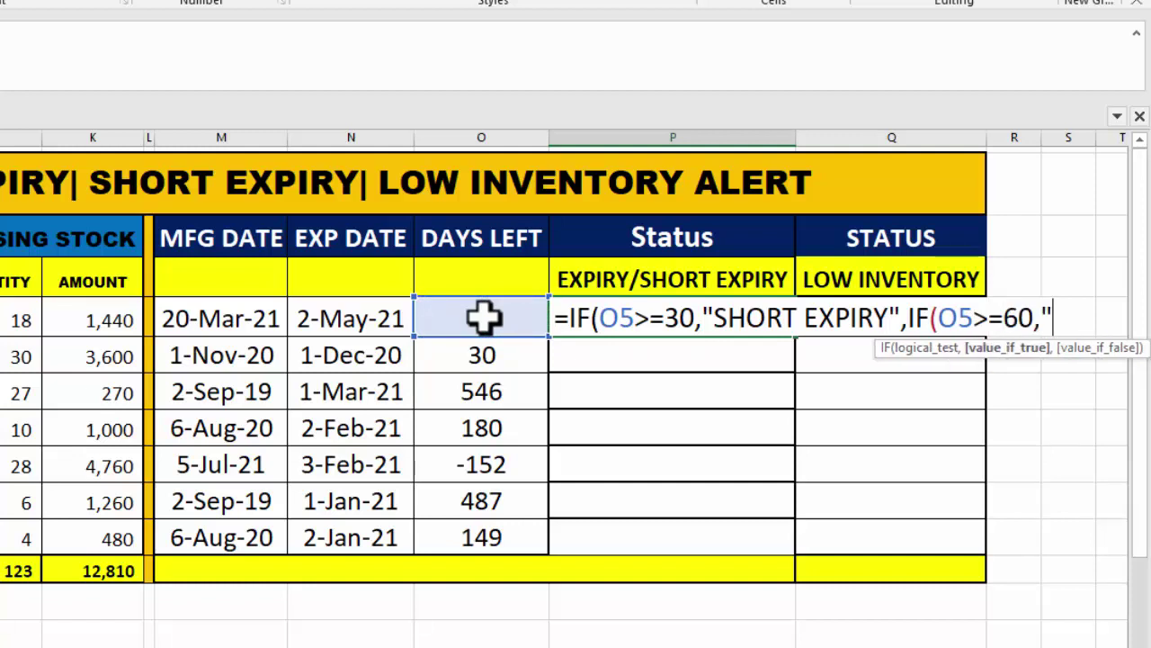
pyautogui.write('SHORT EXPIRY"')
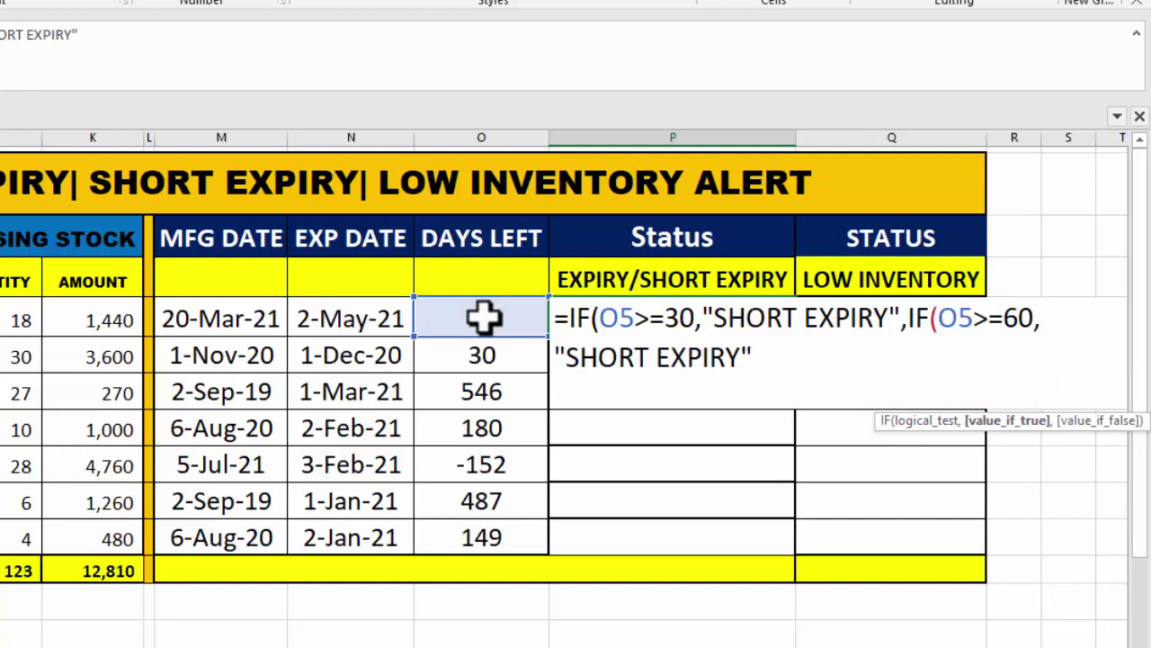
pyautogui.write(',IF(O5<90')
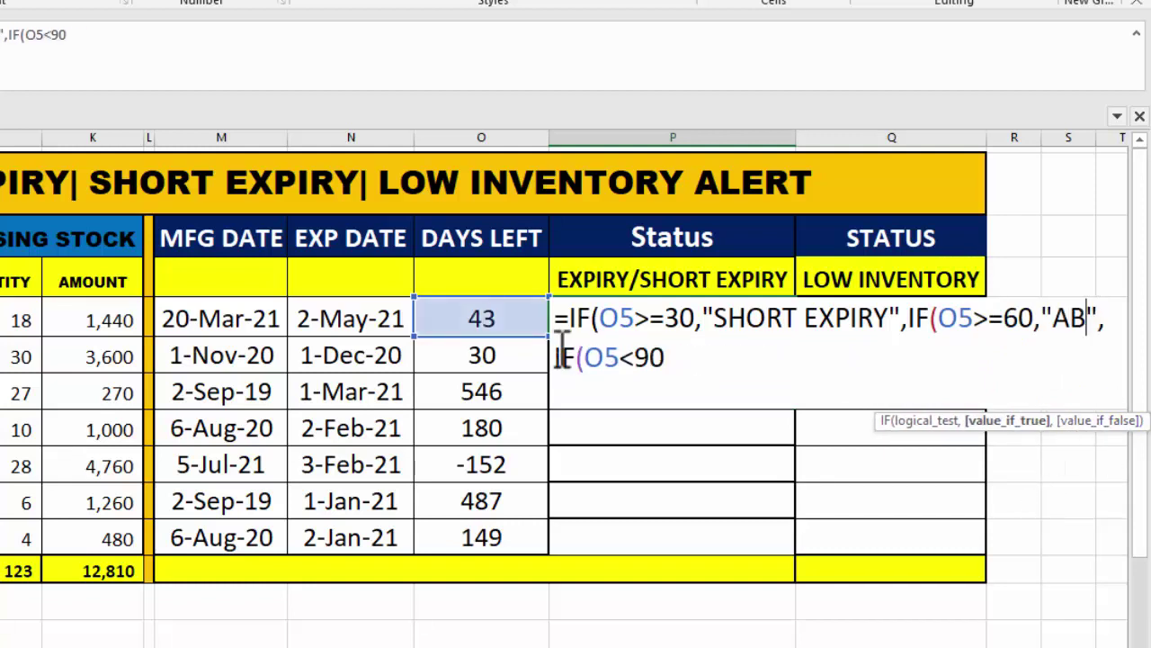
pyautogui.press('BackSpace')
pyautogui.press('BackSpace')
pyautogui.write('NEAR TO E')
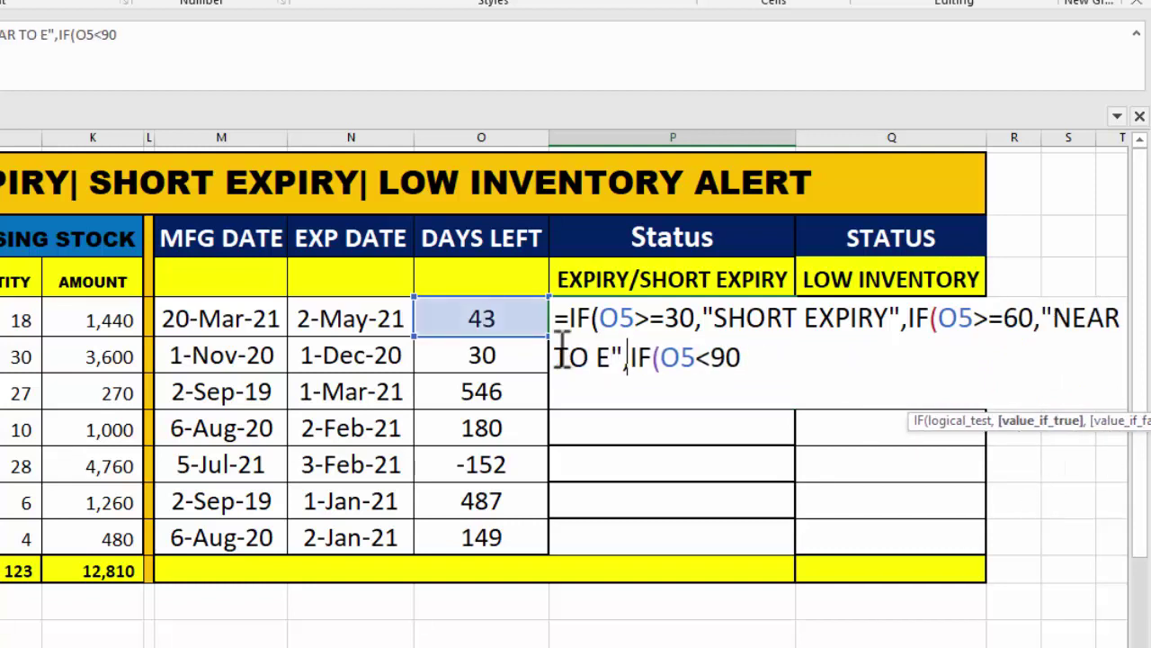
pyautogui.write('XPIRY')
pyautogui.click(837, 363)
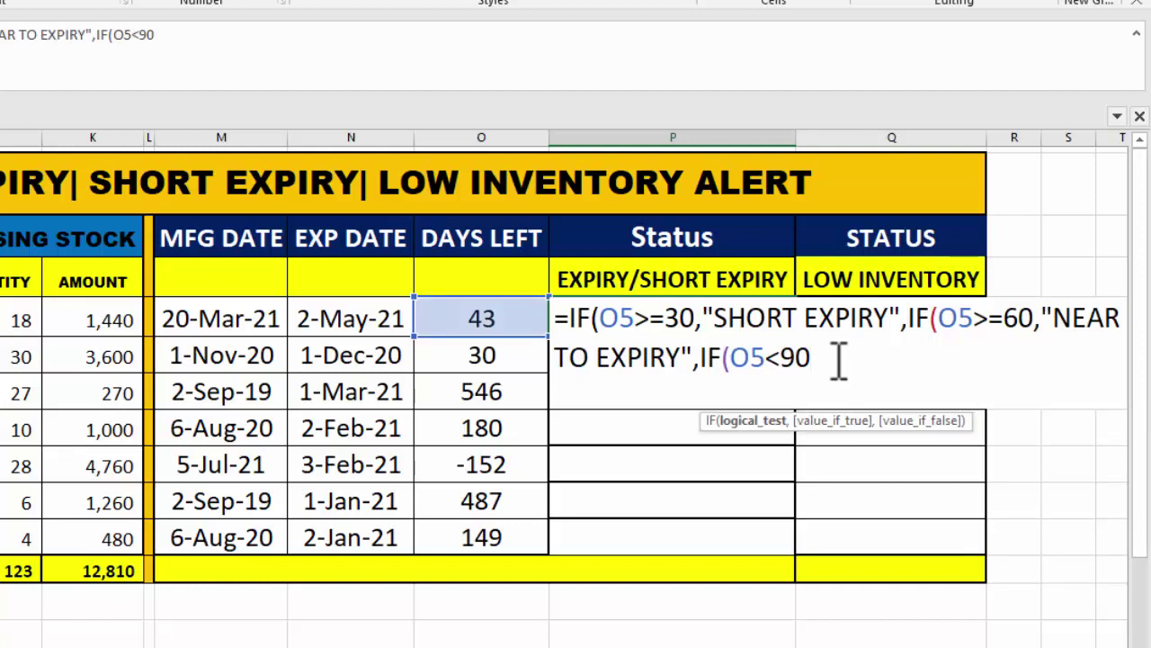
pyautogui.press('BackSpace')
pyautogui.press('BackSpace')
pyautogui.press('BackSpace')
pyautogui.write('>')
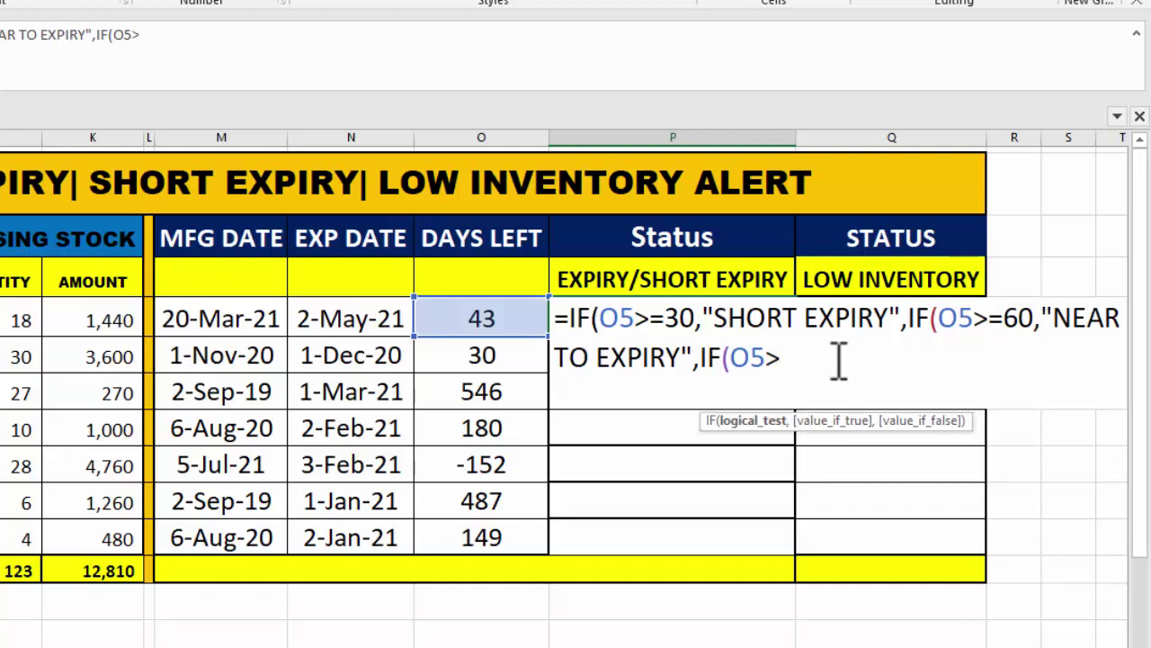
pyautogui.write('=90')
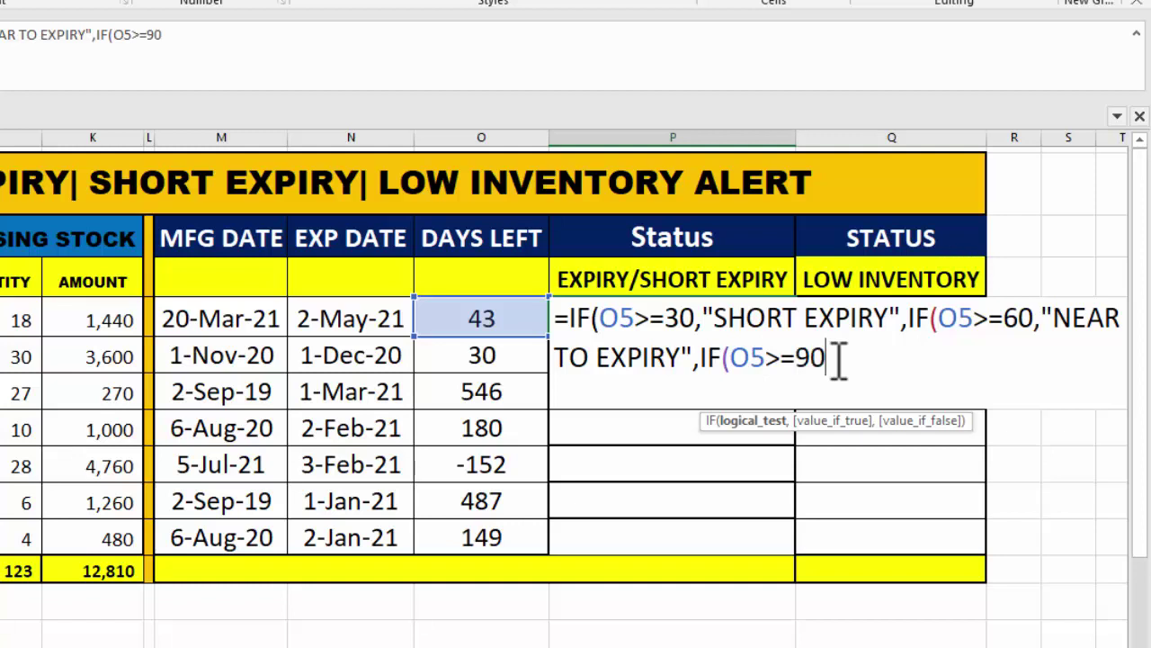
# Fix the tests to <=30, <=60, <=90, adding 90 DAYS LEFT and ABOVE 90 DAYS labels.
pyautogui.click(655, 319)
pyautogui.press('BackSpace')
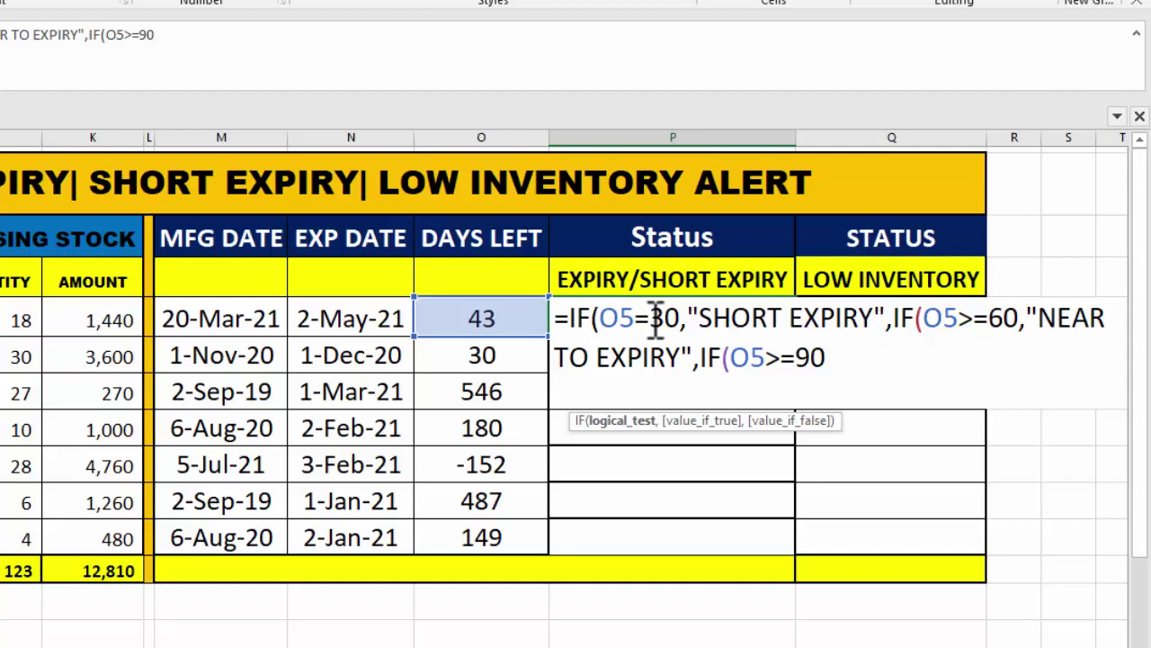
pyautogui.write('<')
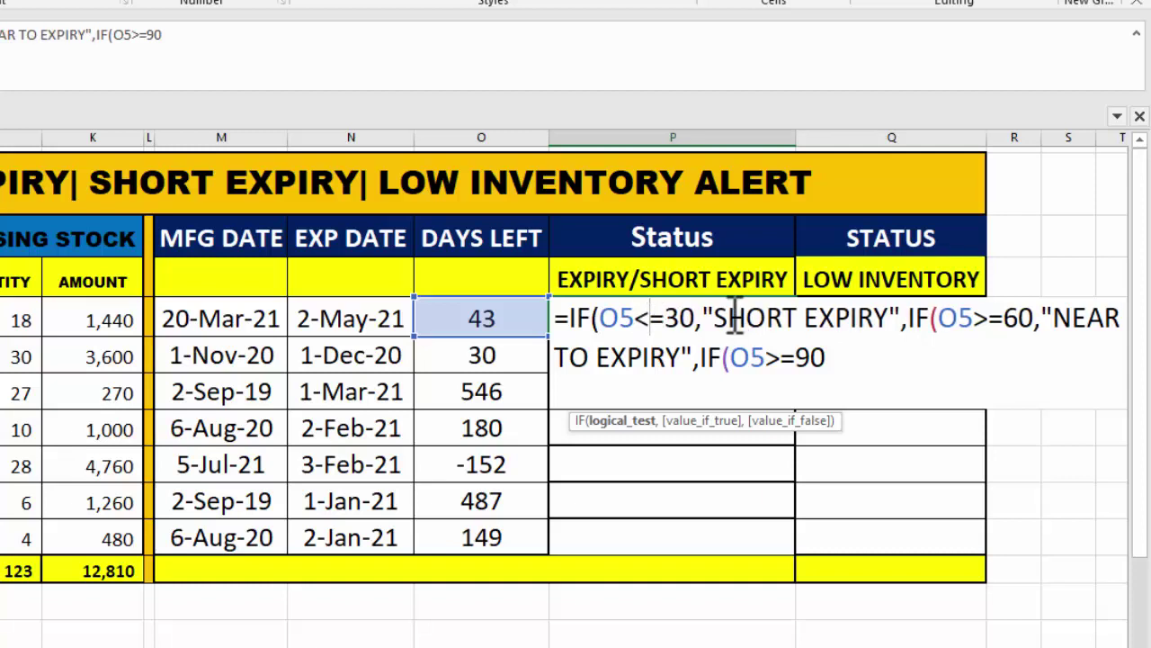
pyautogui.click(989, 331)
pyautogui.press('BackSpace')
pyautogui.write('<')
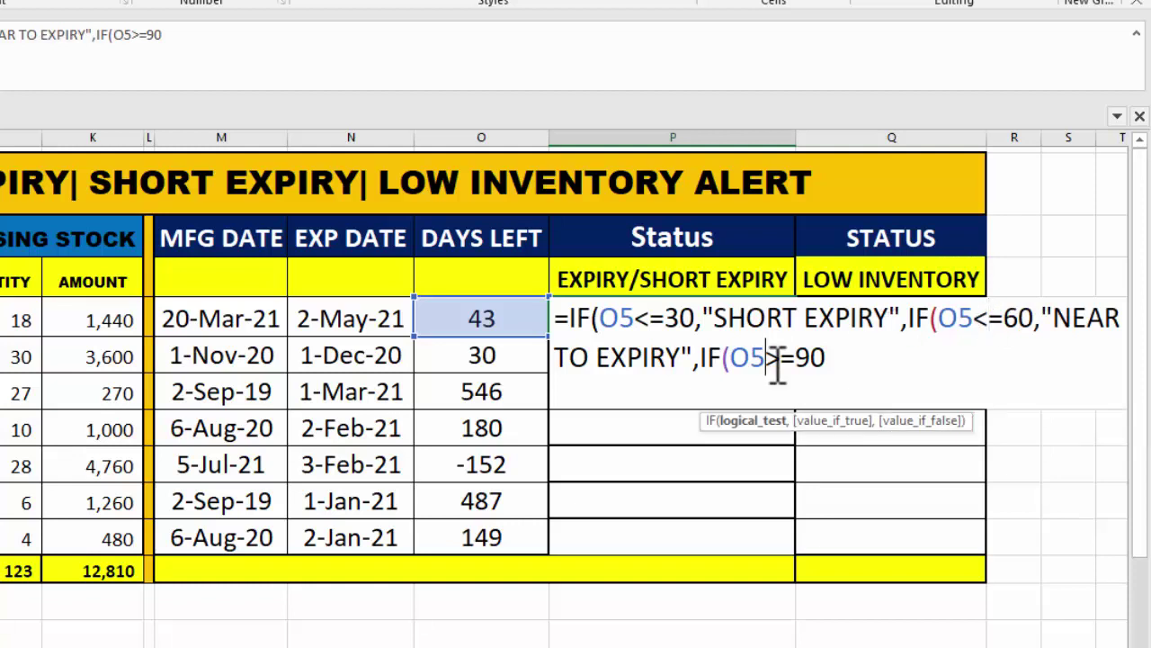
pyautogui.click(772, 358)
pyautogui.press('BackSpace')
pyautogui.write('<=90')
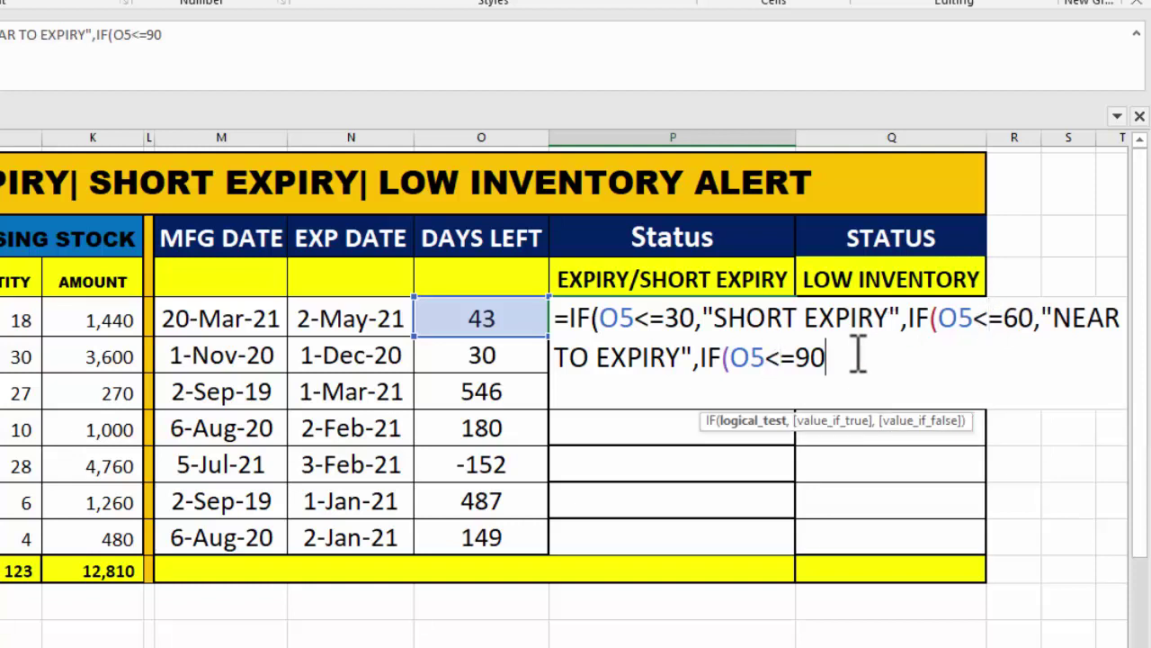
pyautogui.write(',')
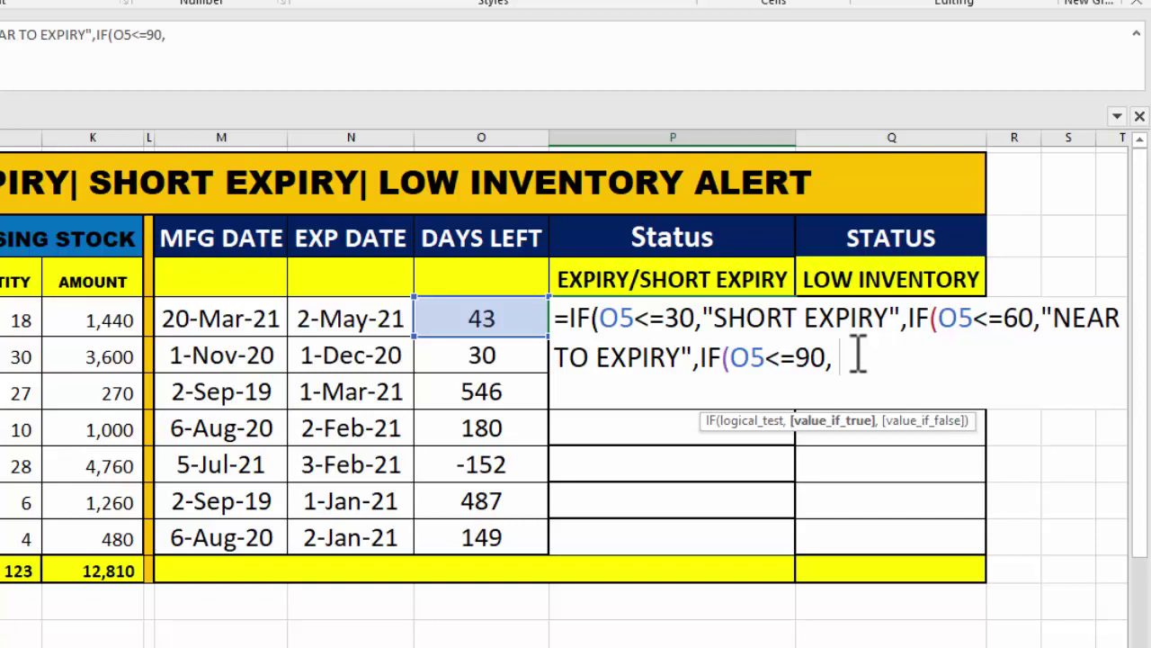
pyautogui.write('"90 DA')
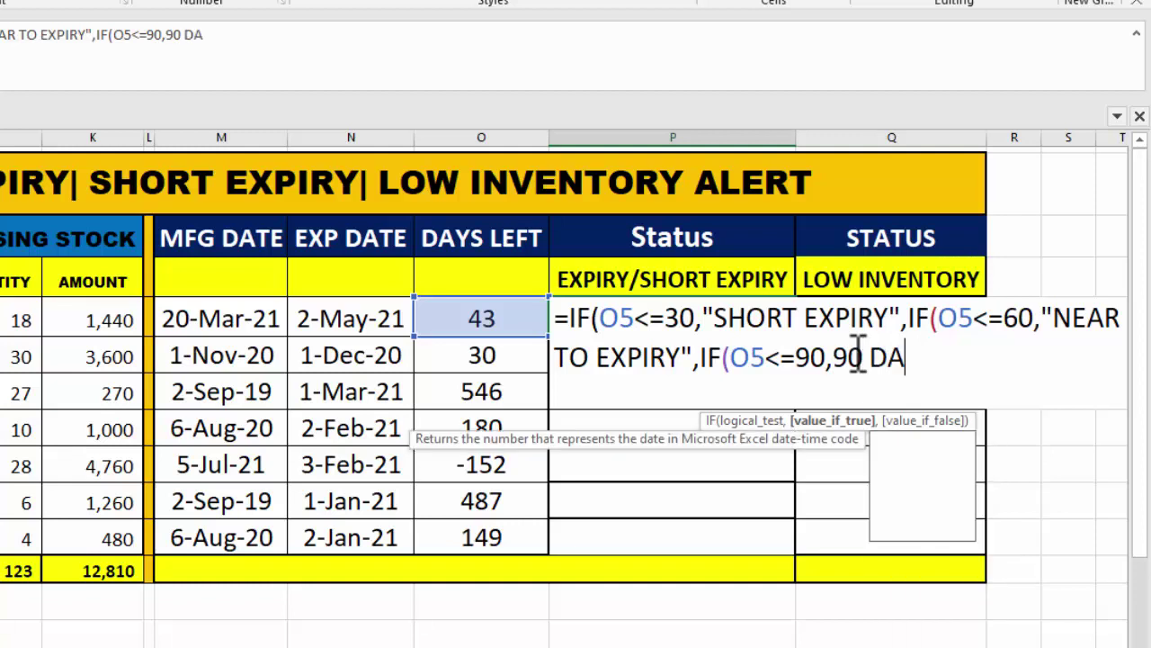
pyautogui.write('YS LEFT"')
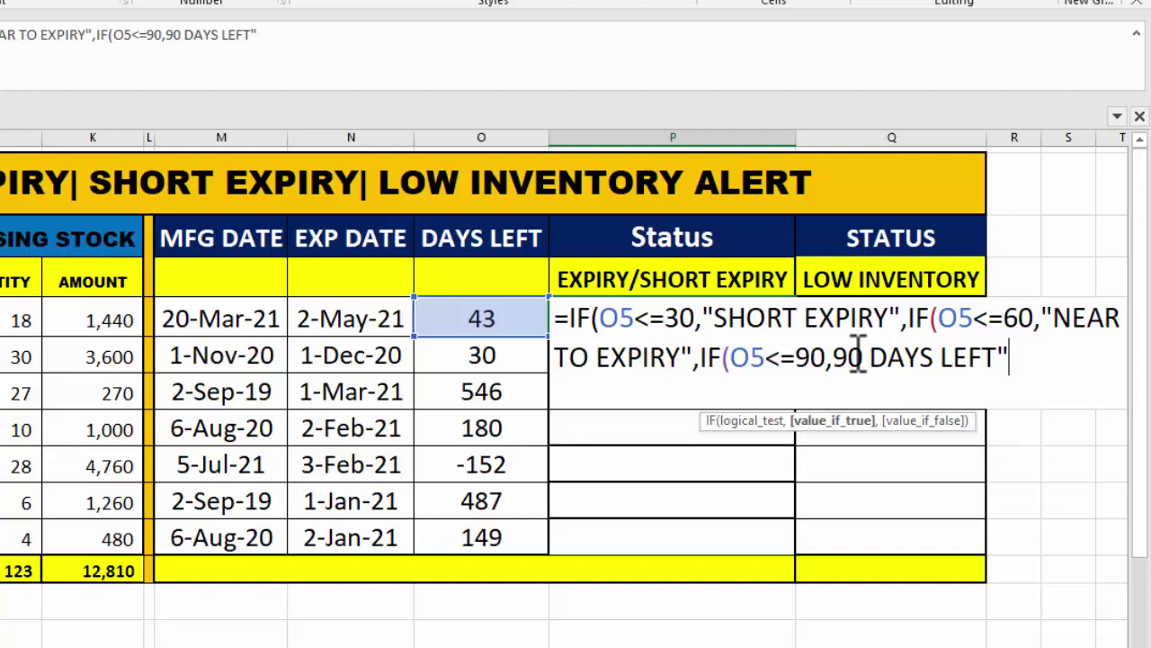
pyautogui.click(835, 357)
pyautogui.write('"')
pyautogui.click(1035, 360)
pyautogui.write(',"')
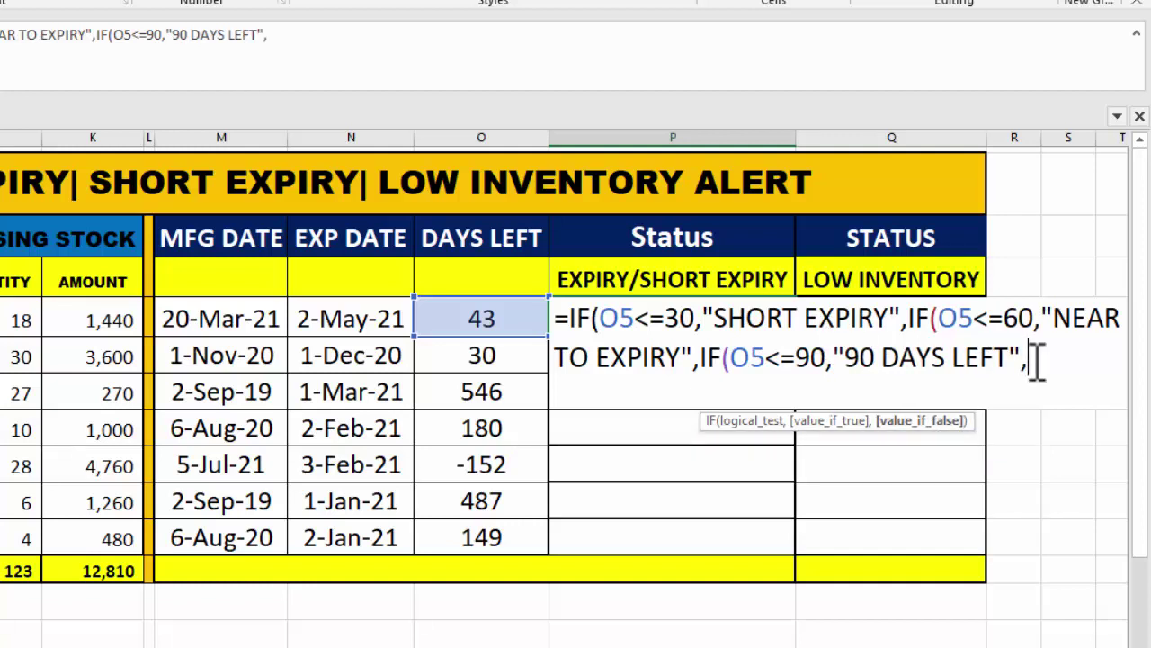
pyautogui.write('ABIVE')
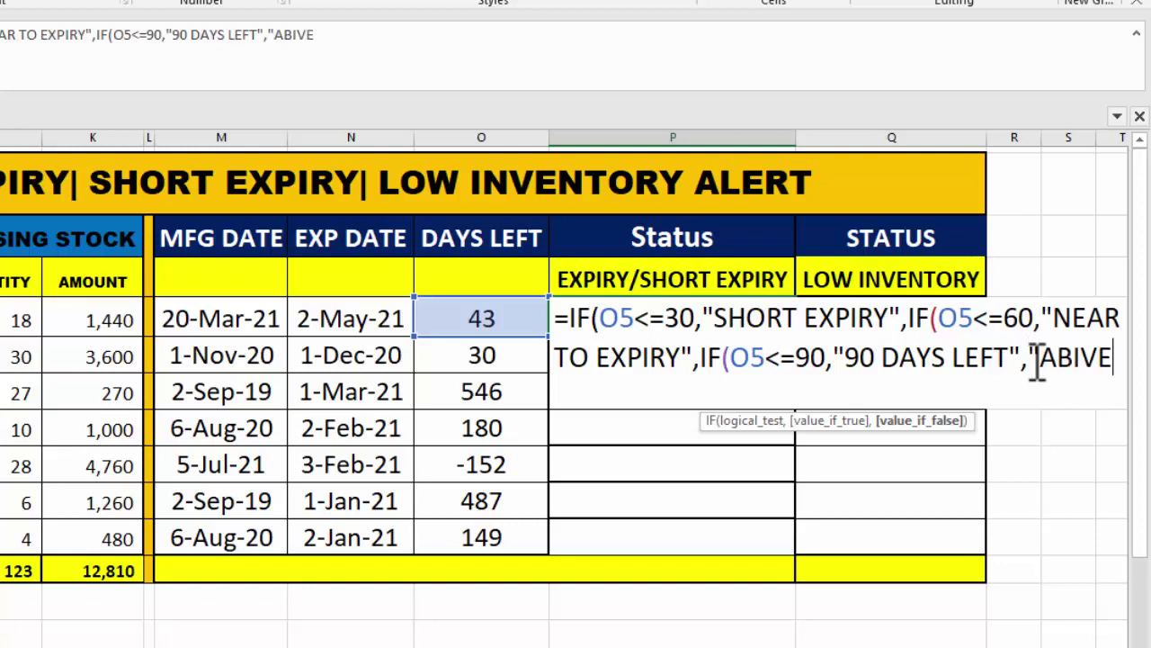
pyautogui.press('BackSpace')
pyautogui.press('BackSpace')
pyautogui.press('BackSpace')
pyautogui.write('OVE 90 DAYS')
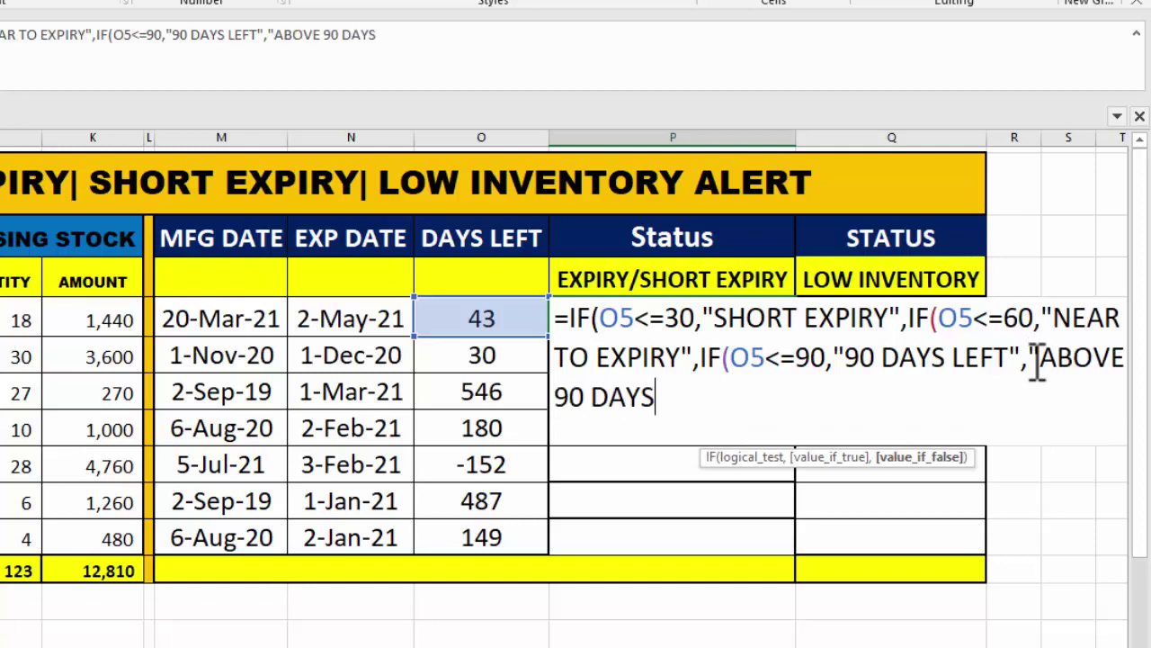
pyautogui.write('"')
pyautogui.write('))')
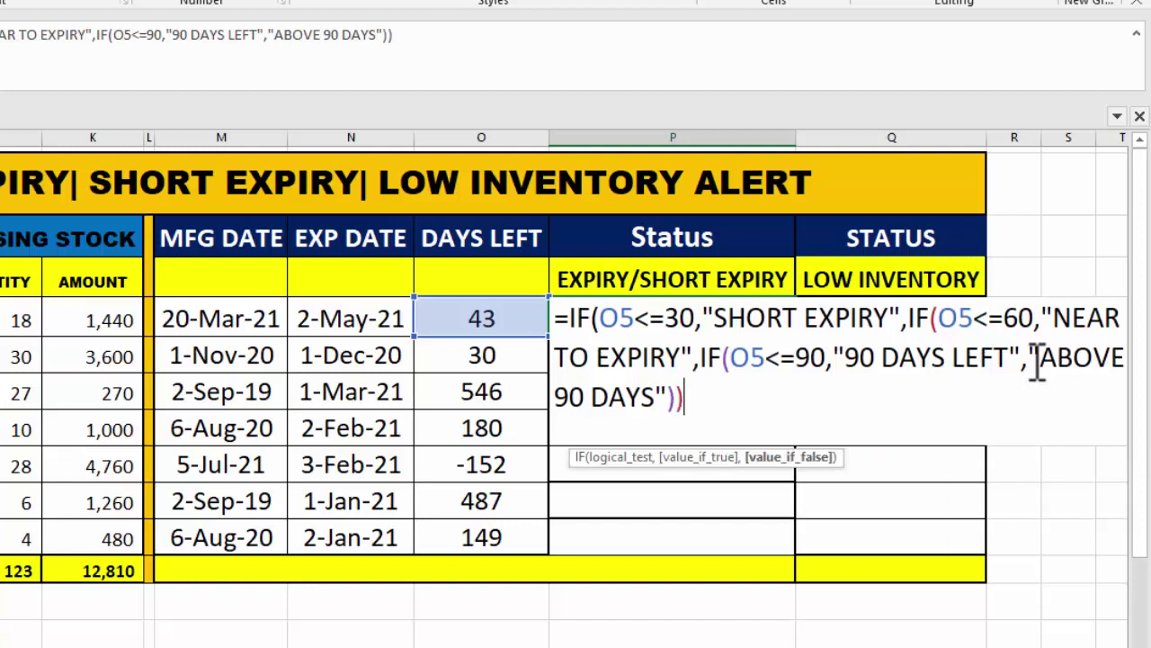
pyautogui.write(')')
pyautogui.press('Return')
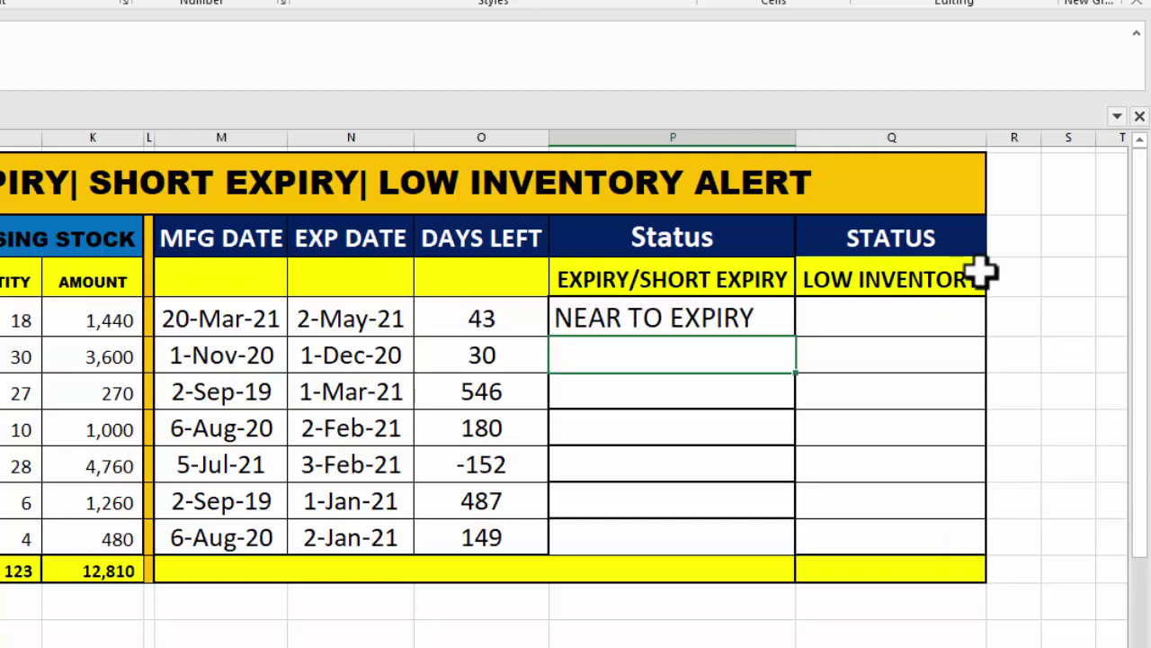
# Fill the P5 expiry status formula down through P11.
pyautogui.click(770, 320)
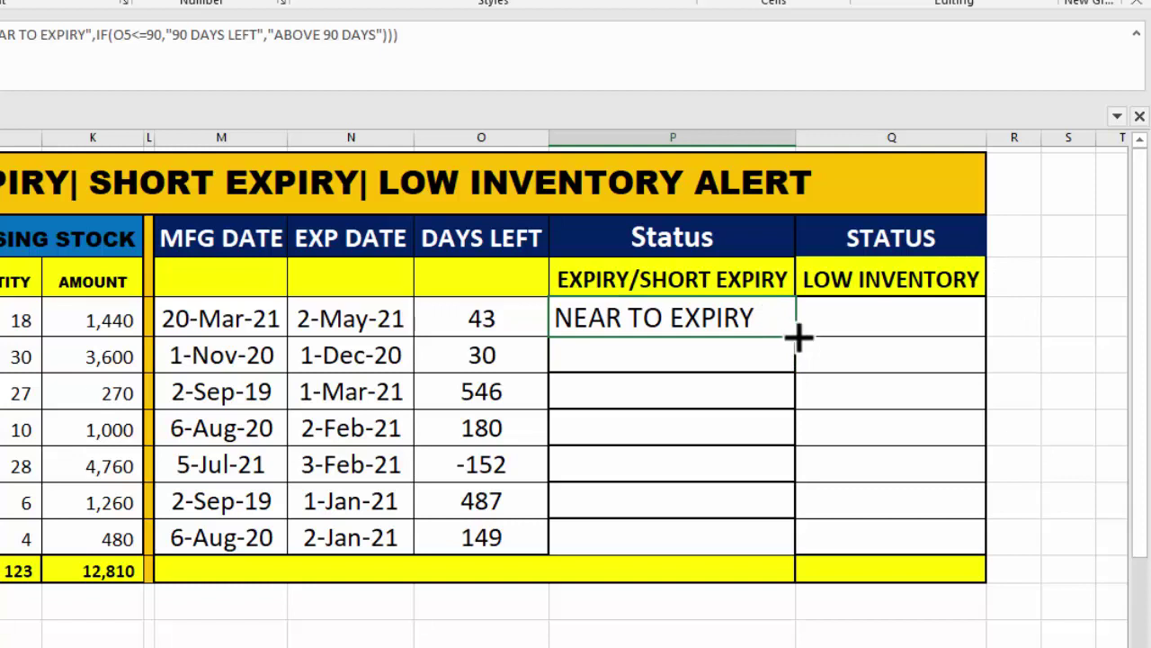
pyautogui.doubleClick(797, 335)
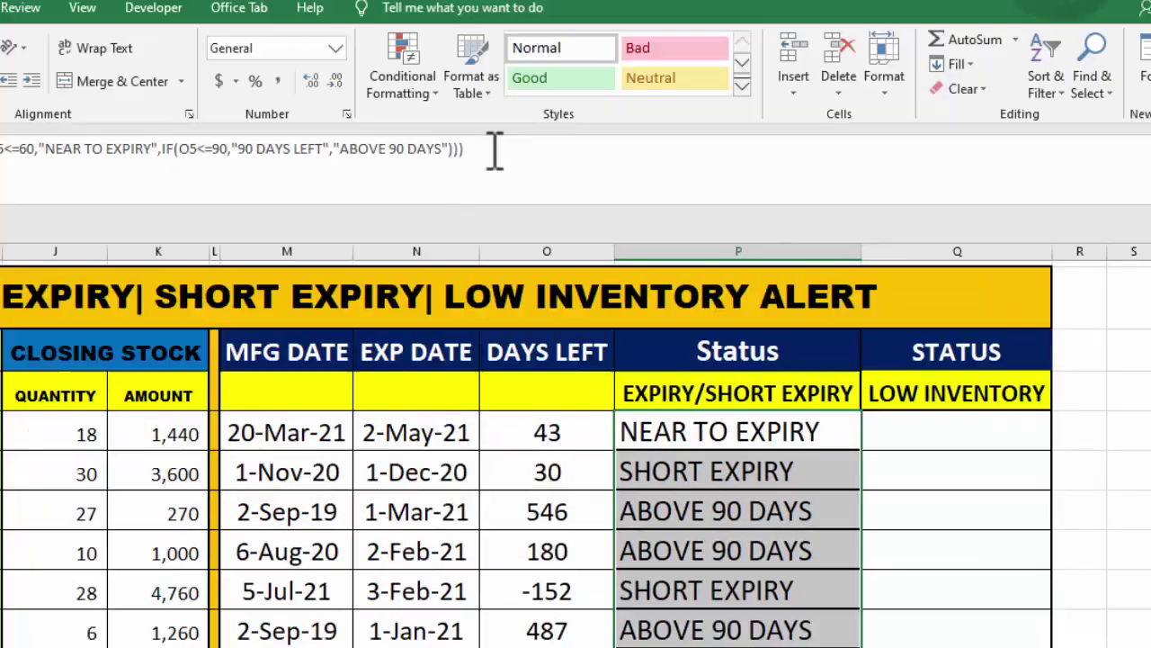
# Add a 'cells that contain' rule giving SHORT EXPIRY a red fill and white font.
pyautogui.click(410, 77)
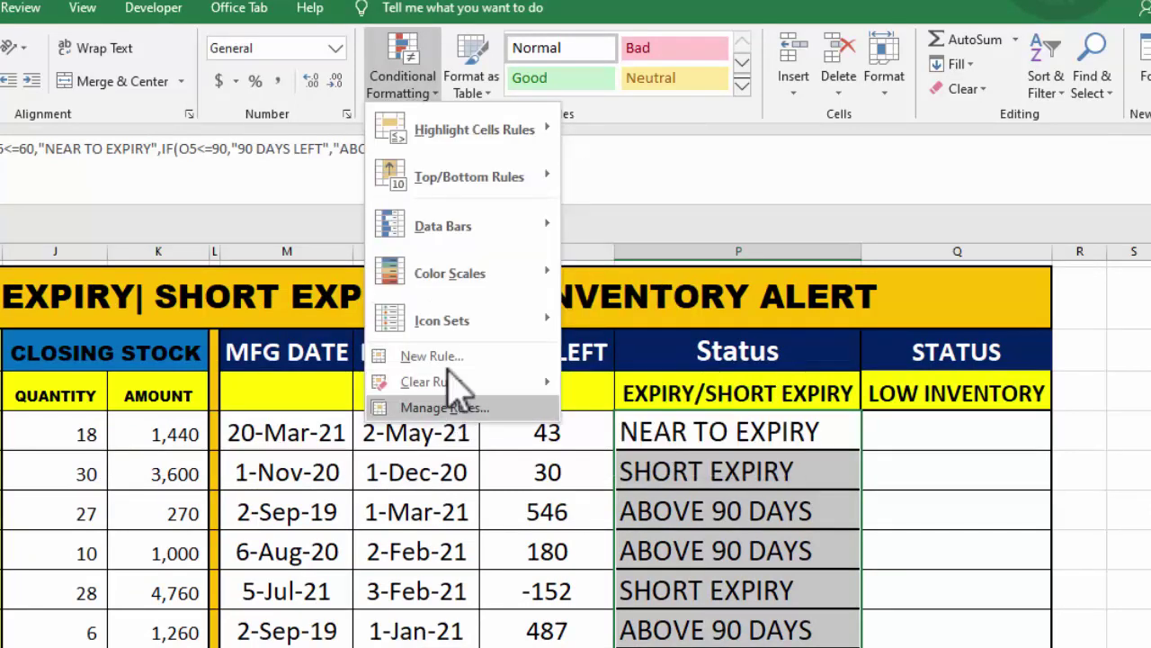
pyautogui.click(445, 356)
pyautogui.click(399, 312)
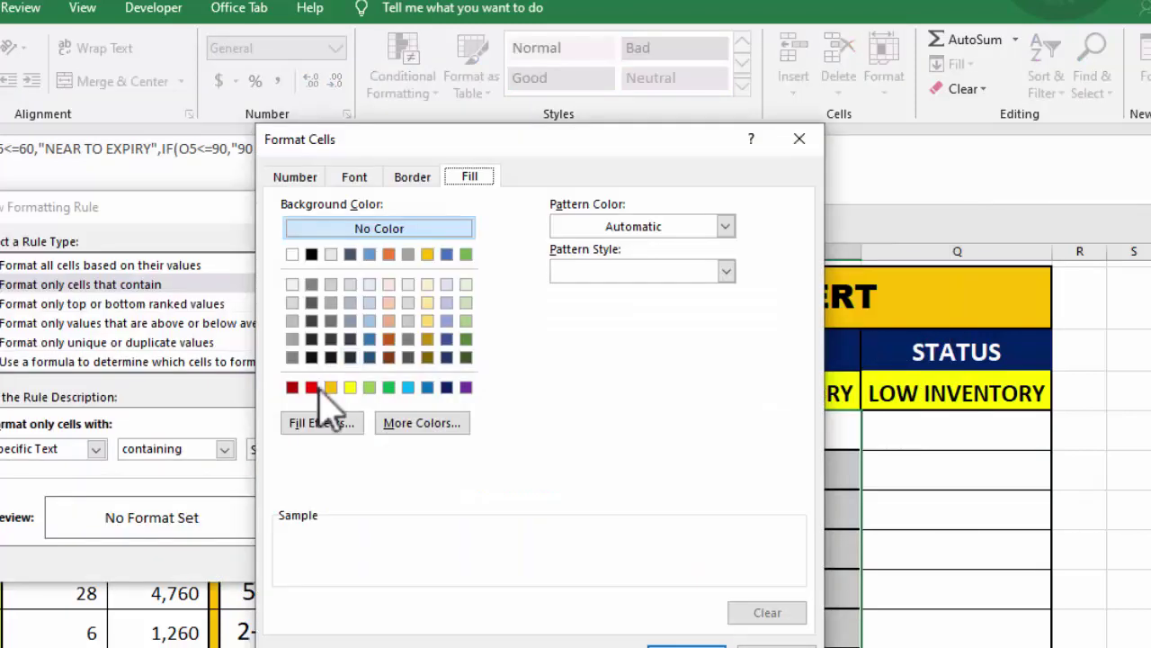
pyautogui.click(311, 387)
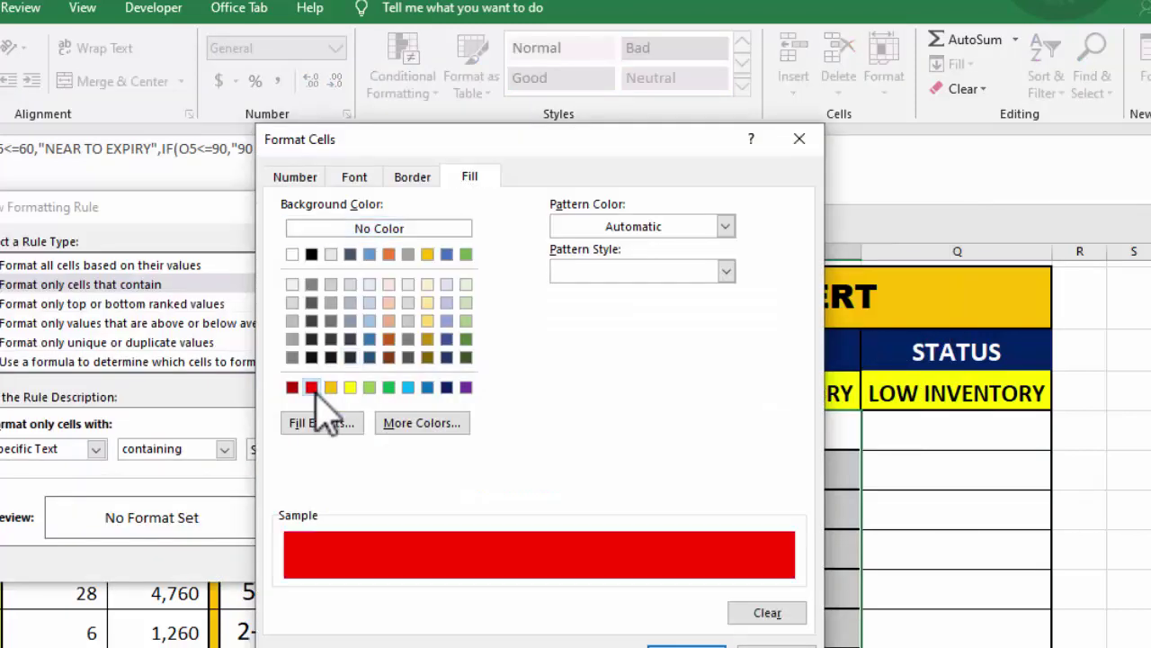
pyautogui.click(360, 178)
pyautogui.click(686, 356)
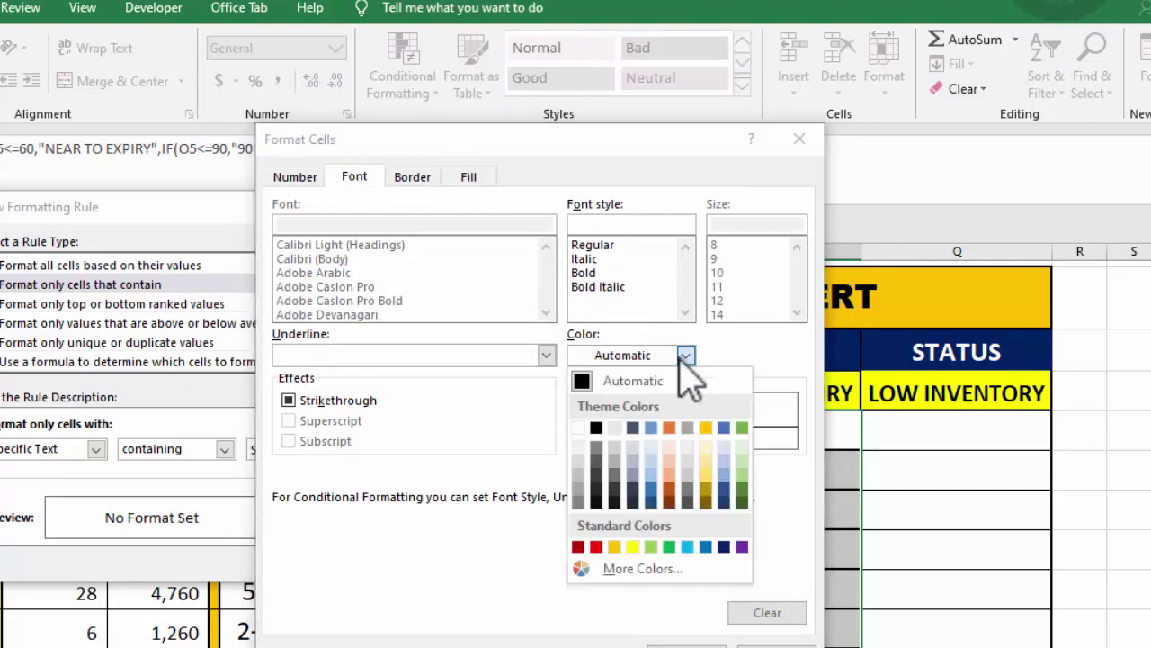
pyautogui.click(590, 424)
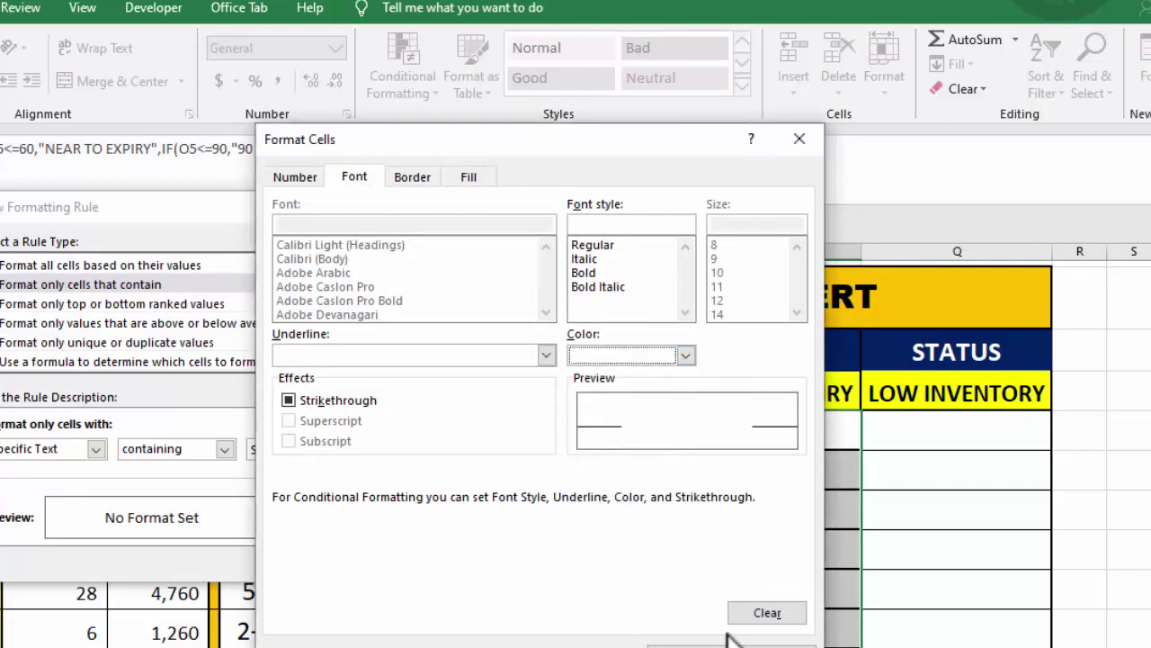
pyautogui.click(686, 644)
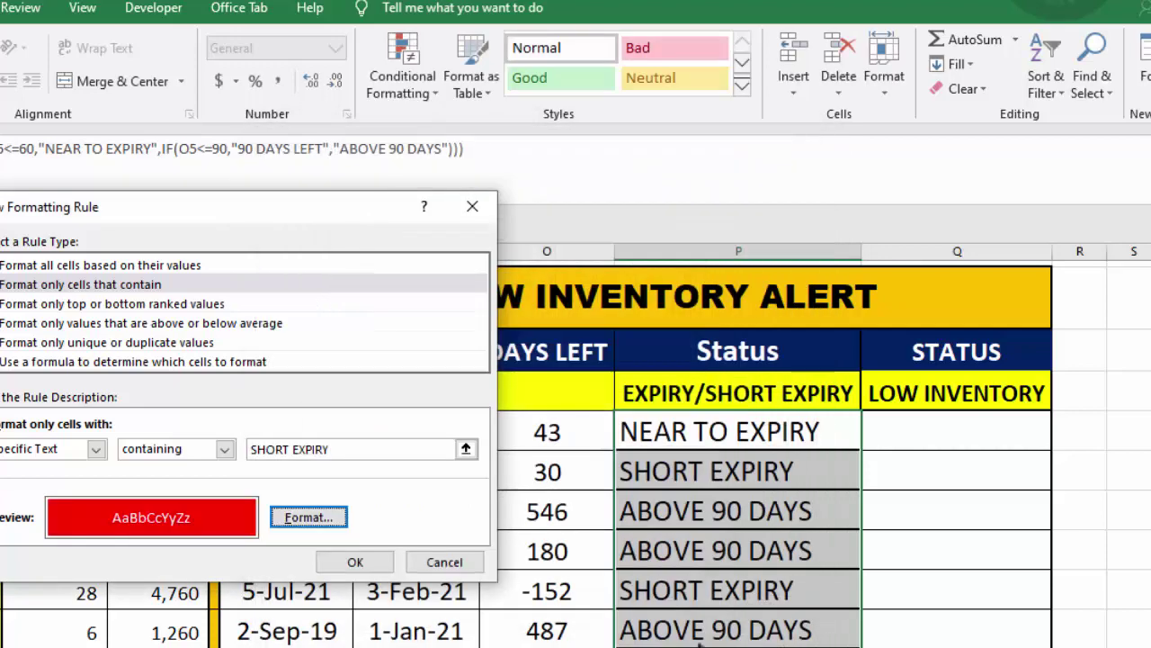
pyautogui.click(369, 560)
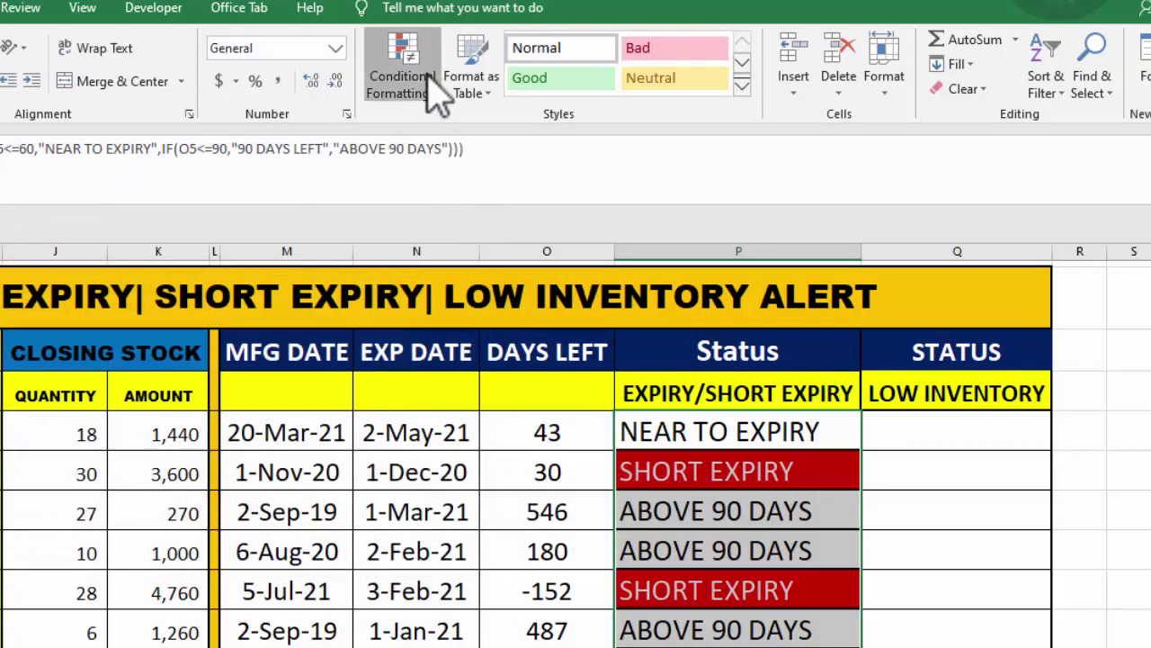
# Add a 'cells that contain' rule formatting NEAR TO EXPIRY with yellow fill and black font.
pyautogui.click(402, 72)
pyautogui.click(412, 359)
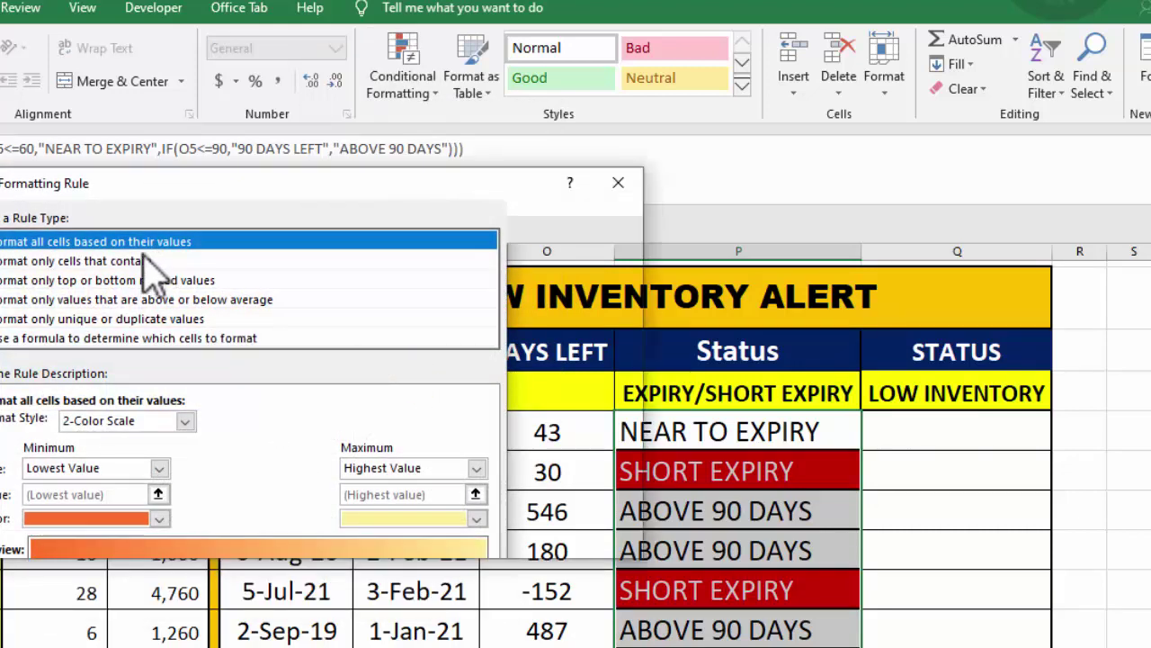
pyautogui.click(147, 261)
pyautogui.click(445, 351)
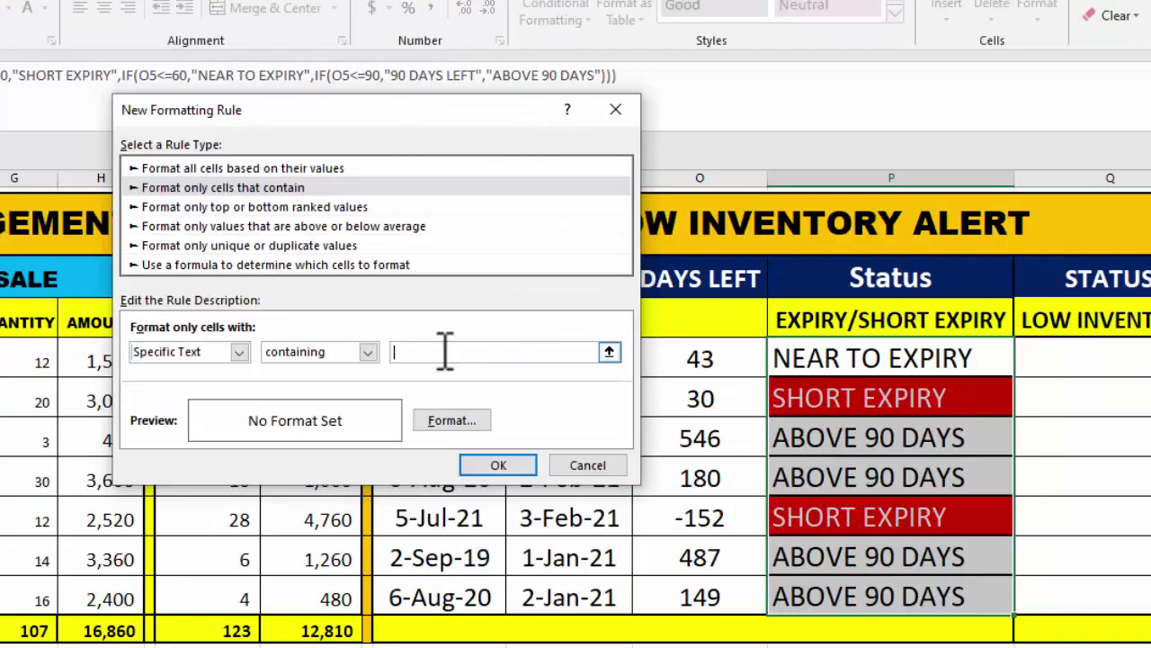
pyautogui.write('NEAR TO EXPIRY')
pyautogui.click(458, 420)
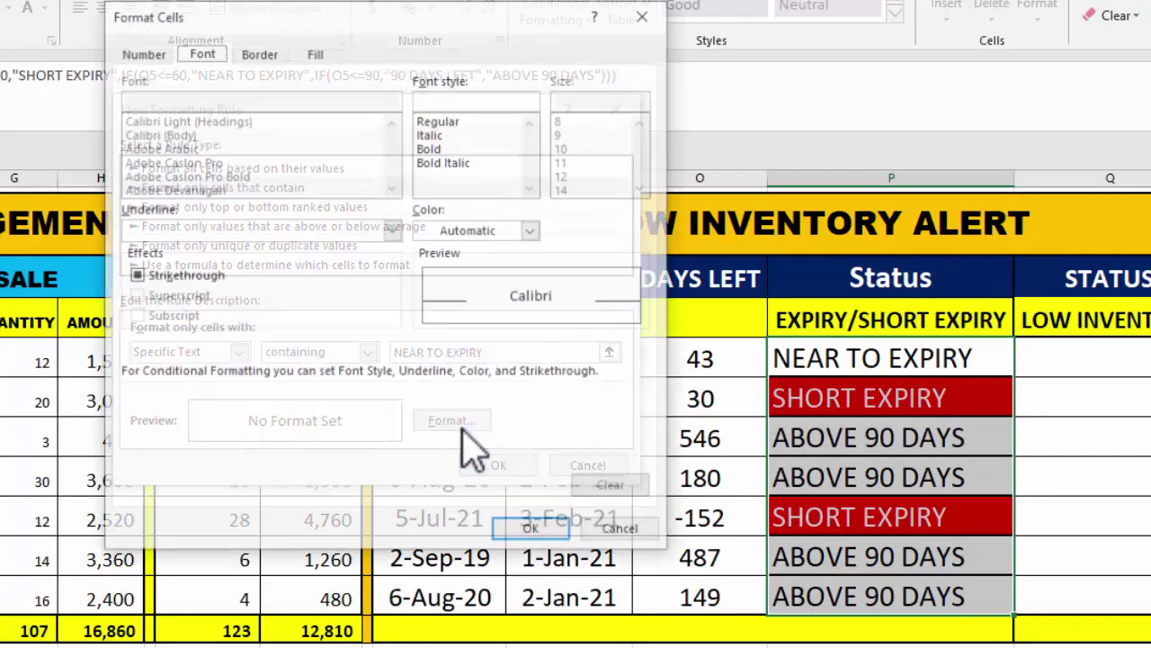
pyautogui.click(315, 51)
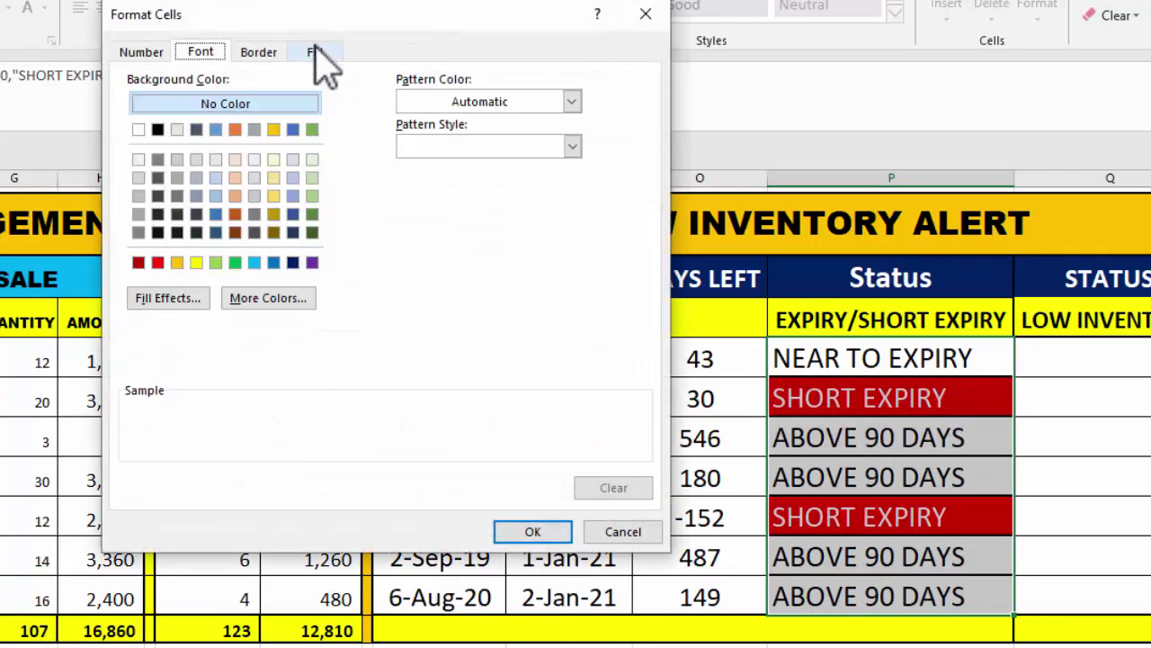
pyautogui.click(196, 262)
pyautogui.click(202, 52)
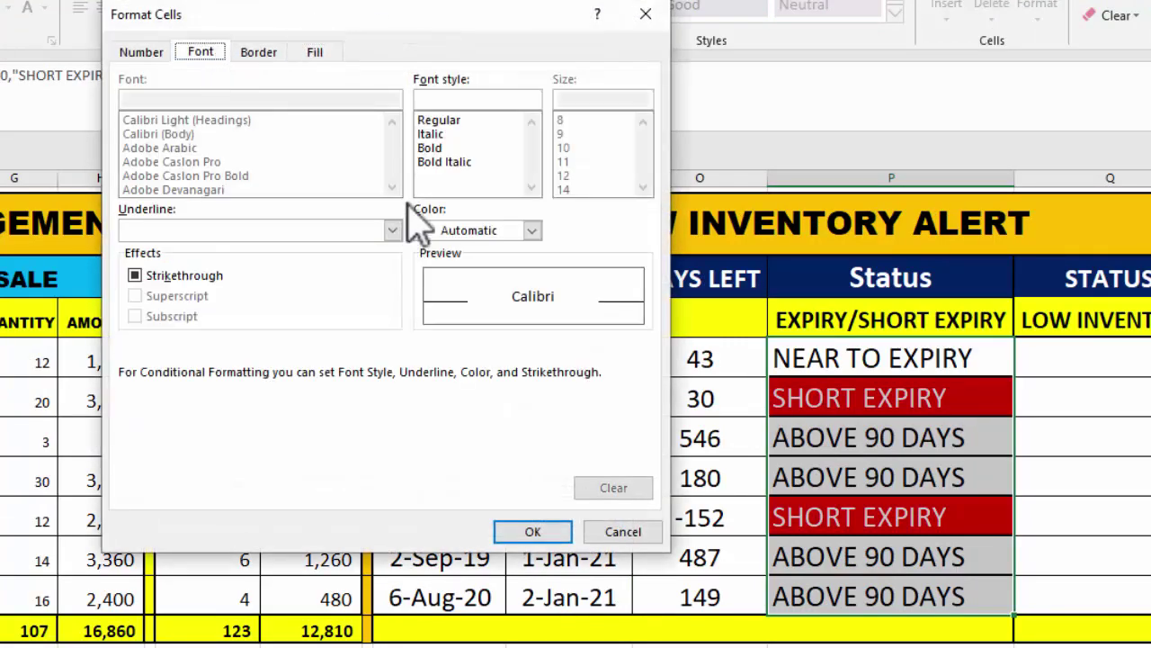
pyautogui.click(532, 231)
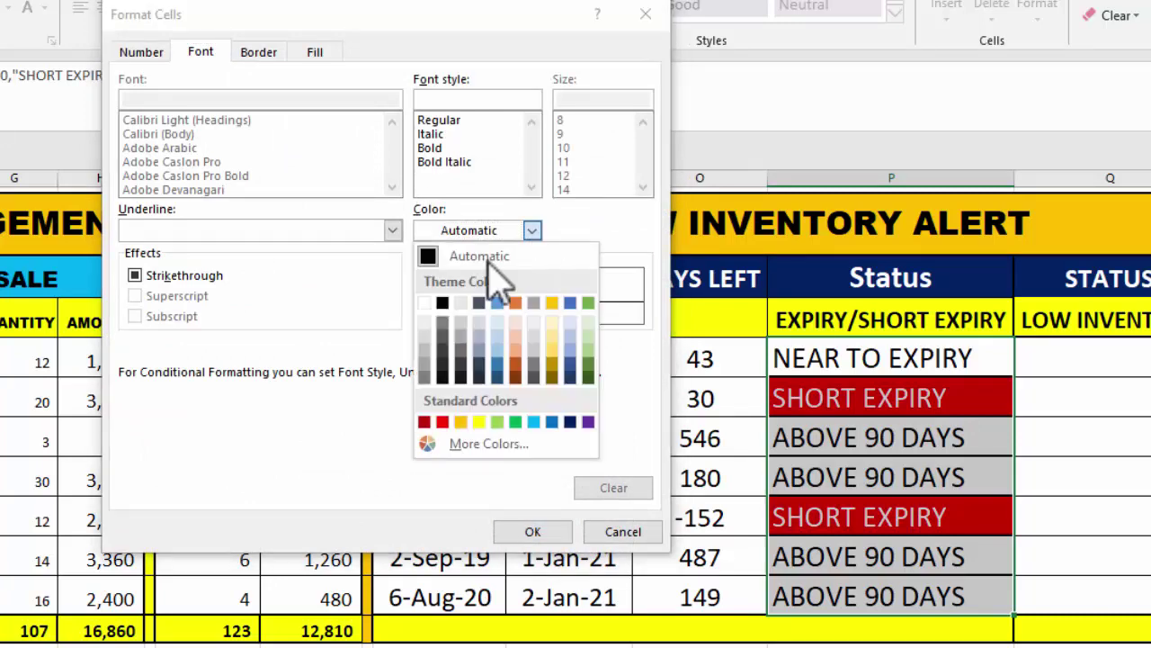
pyautogui.click(442, 303)
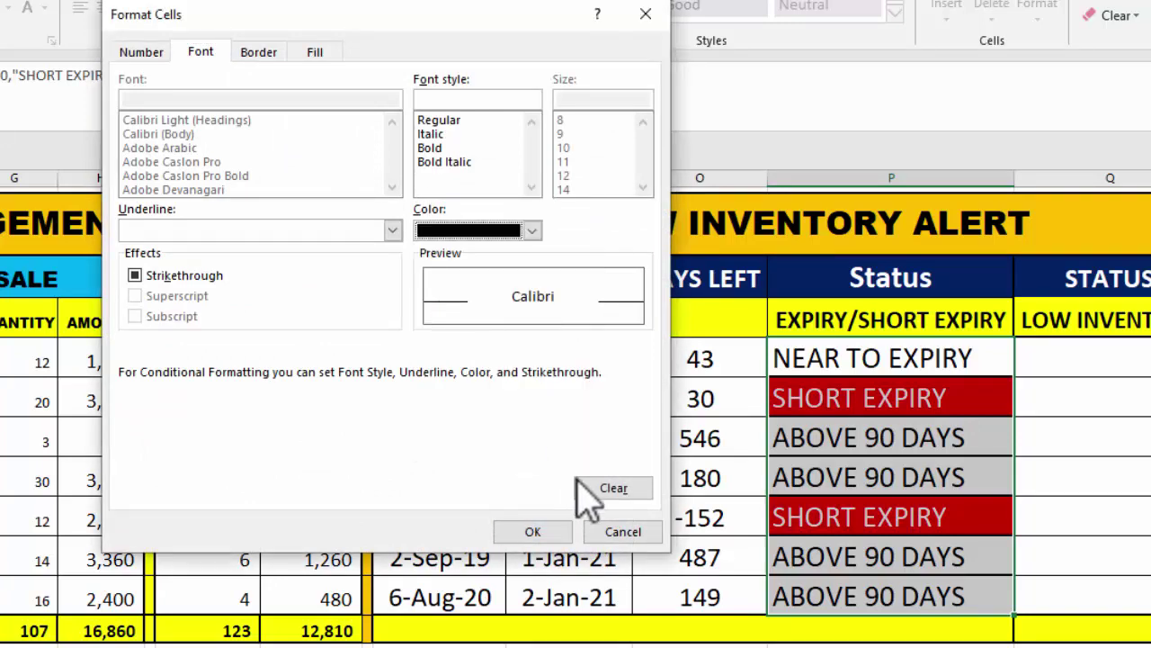
pyautogui.click(535, 532)
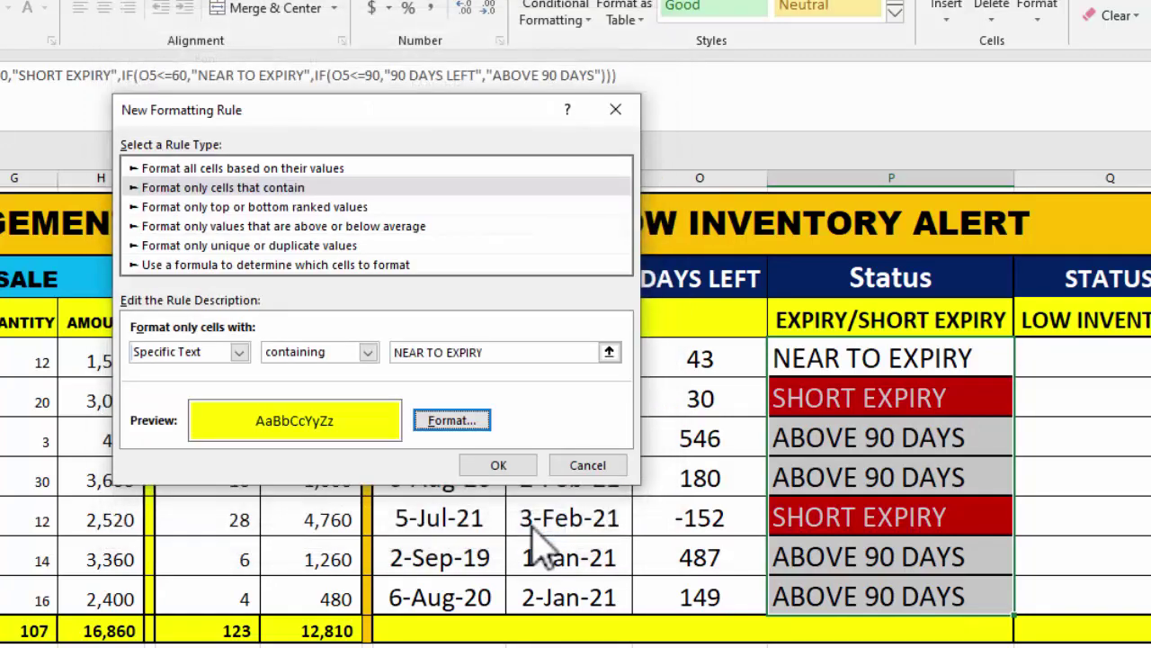
pyautogui.click(500, 465)
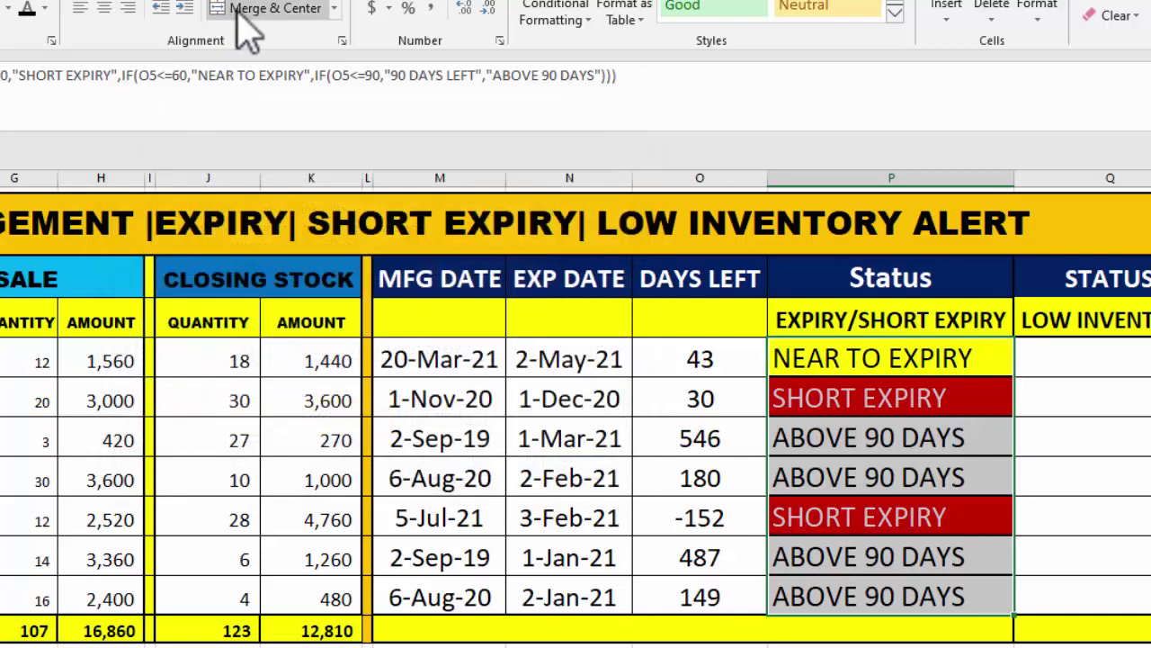
# Start a new rule formatting cells whose specific text contains ABOVE 90 DAYS.
pyautogui.click(553, 27)
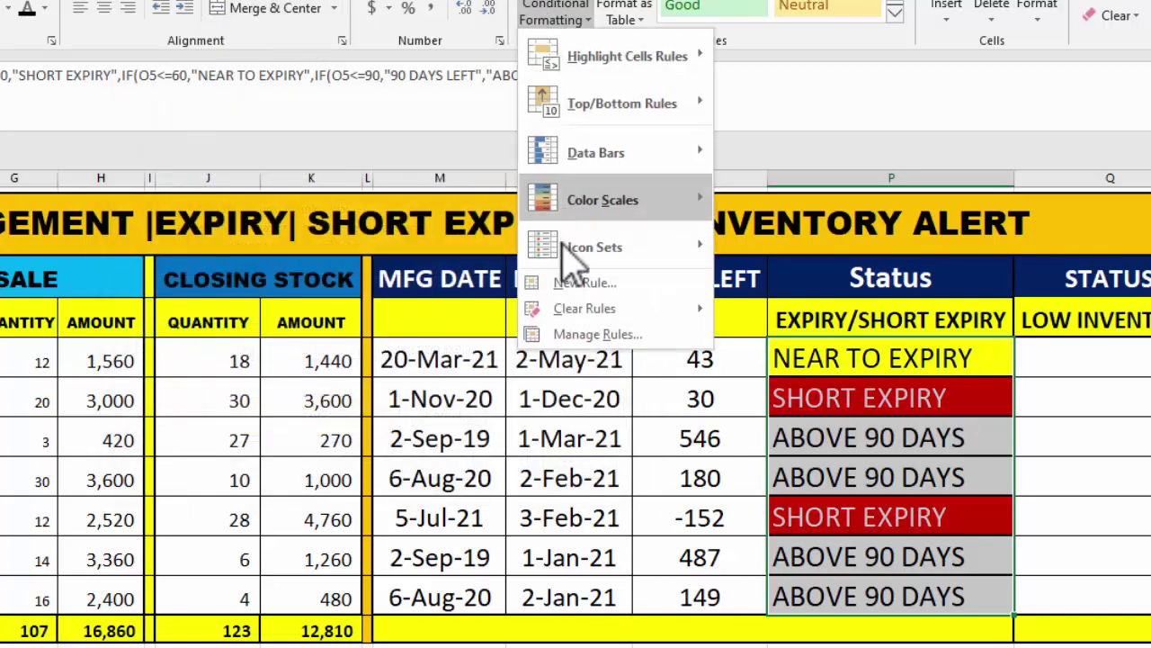
pyautogui.click(564, 285)
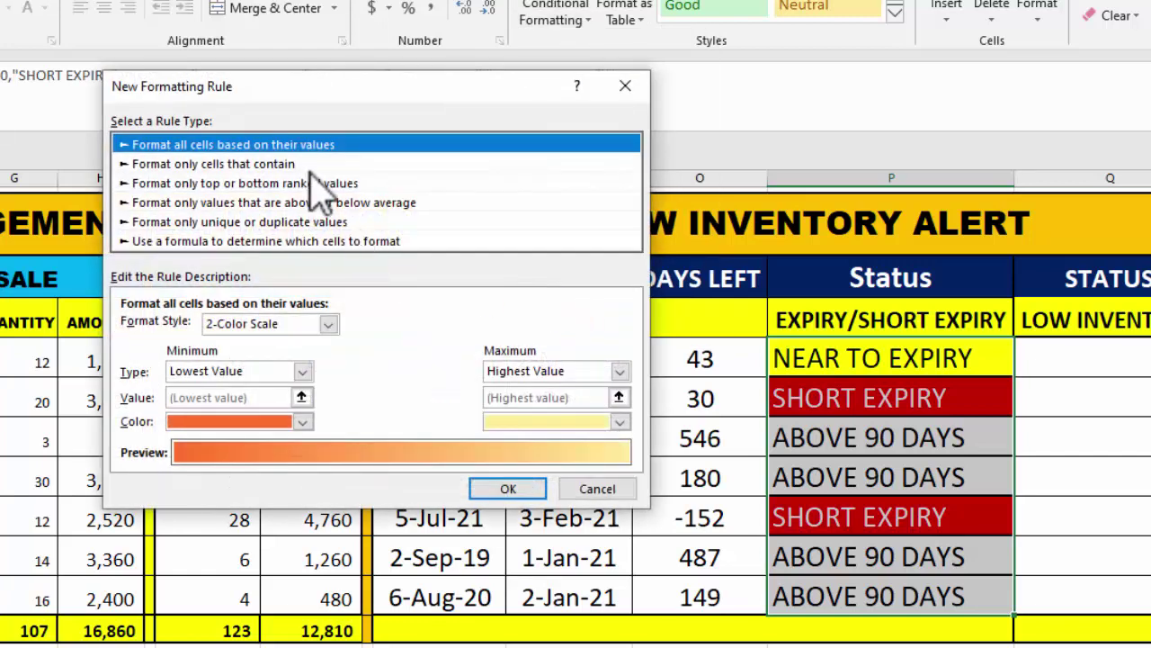
pyautogui.click(289, 165)
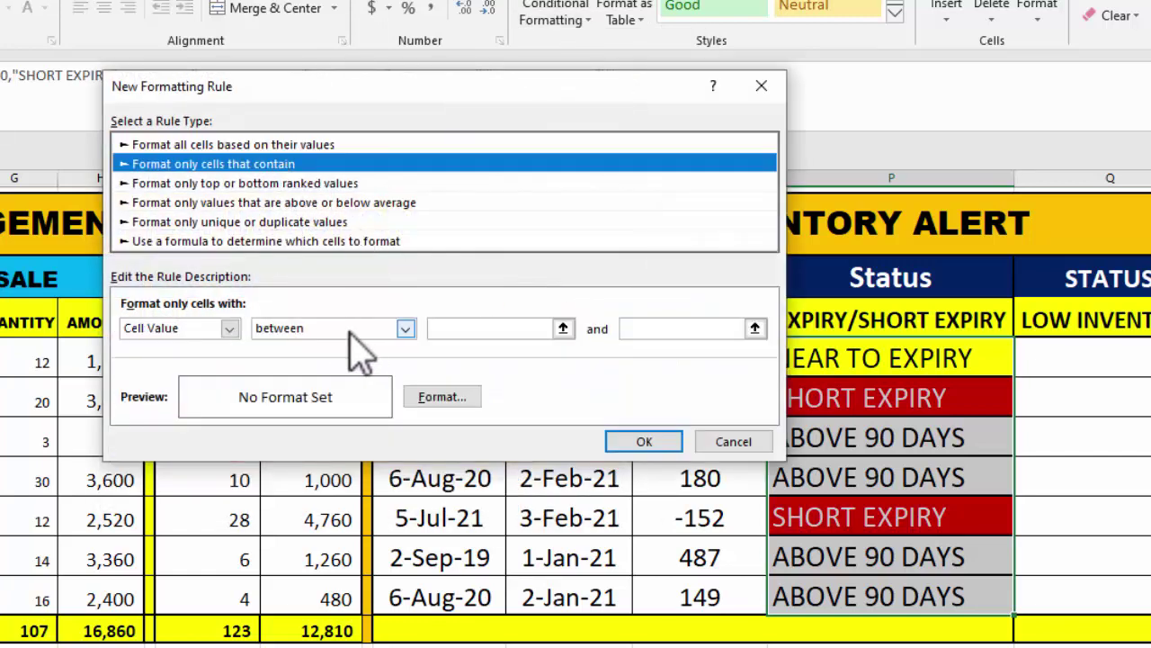
pyautogui.click(230, 329)
pyautogui.click(162, 361)
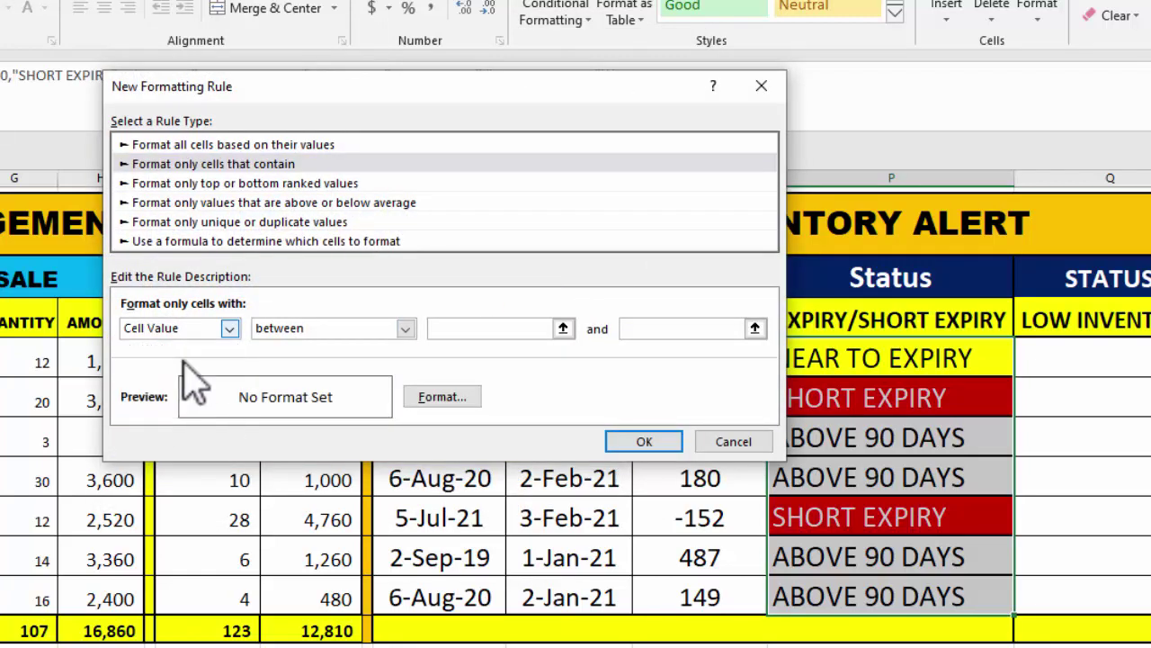
pyautogui.click(432, 329)
pyautogui.write('ABOVE 90 DAYS')
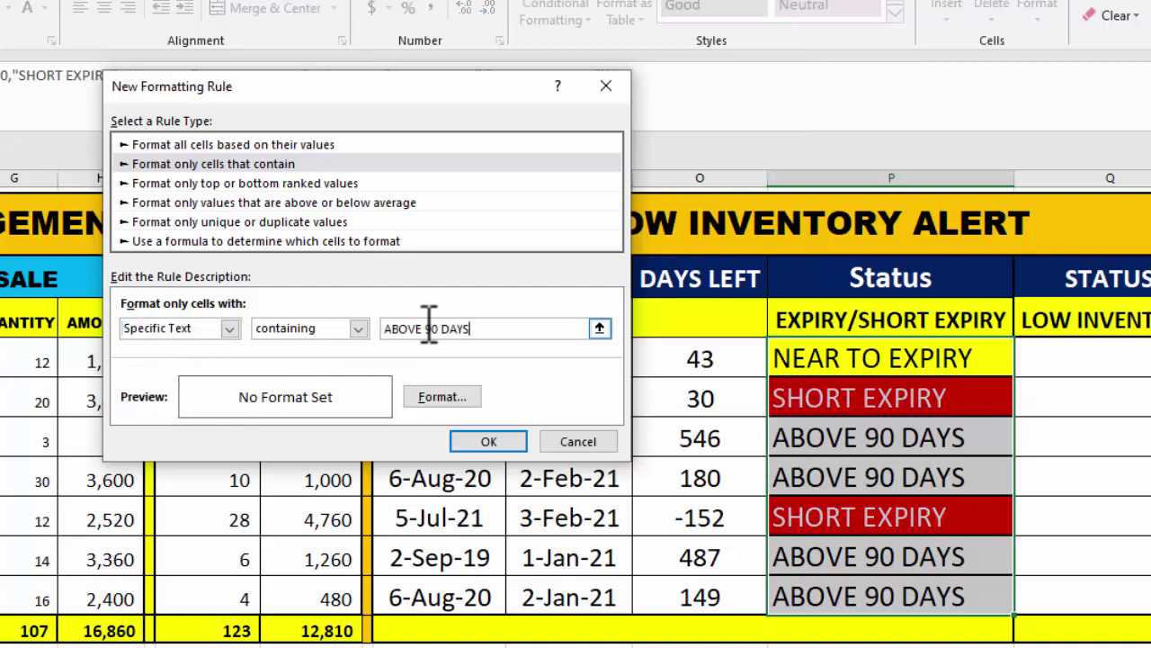
# Give the ABOVE 90 DAYS rule a light green fill and black font, and apply it.
pyautogui.click(441, 397)
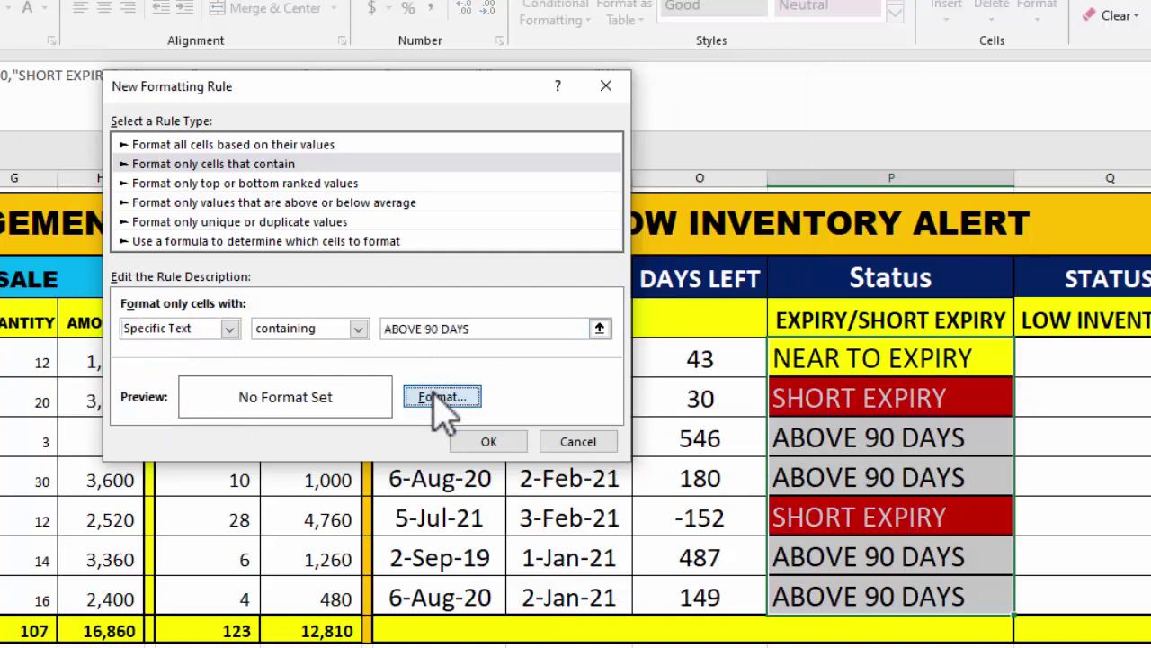
pyautogui.click(307, 29)
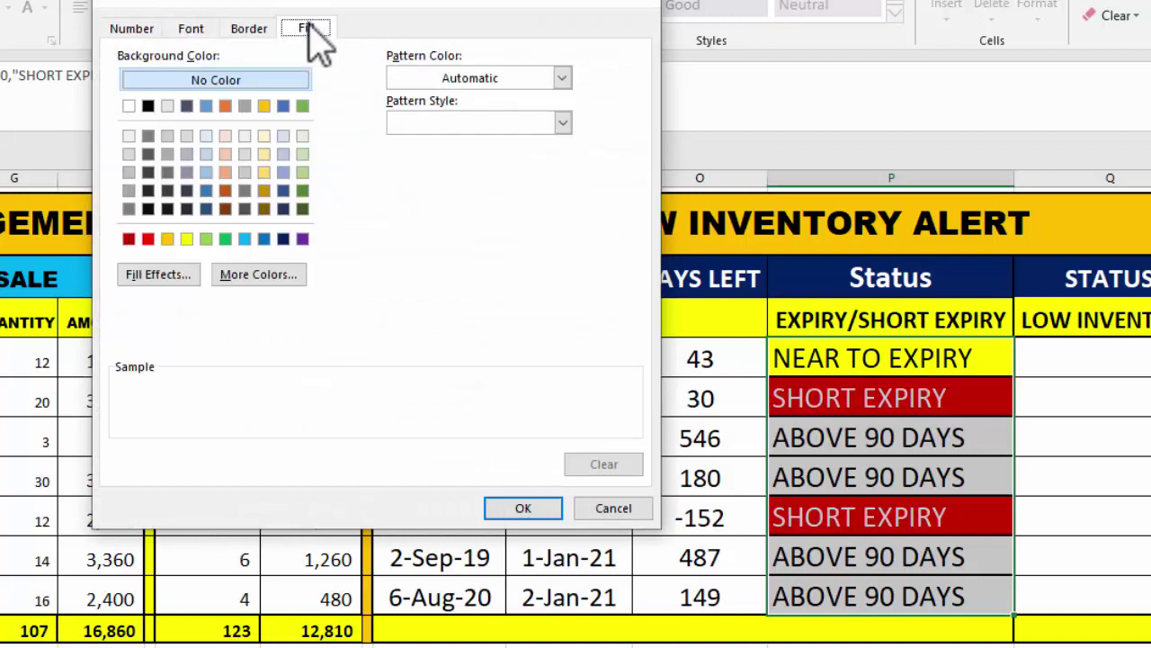
pyautogui.click(207, 239)
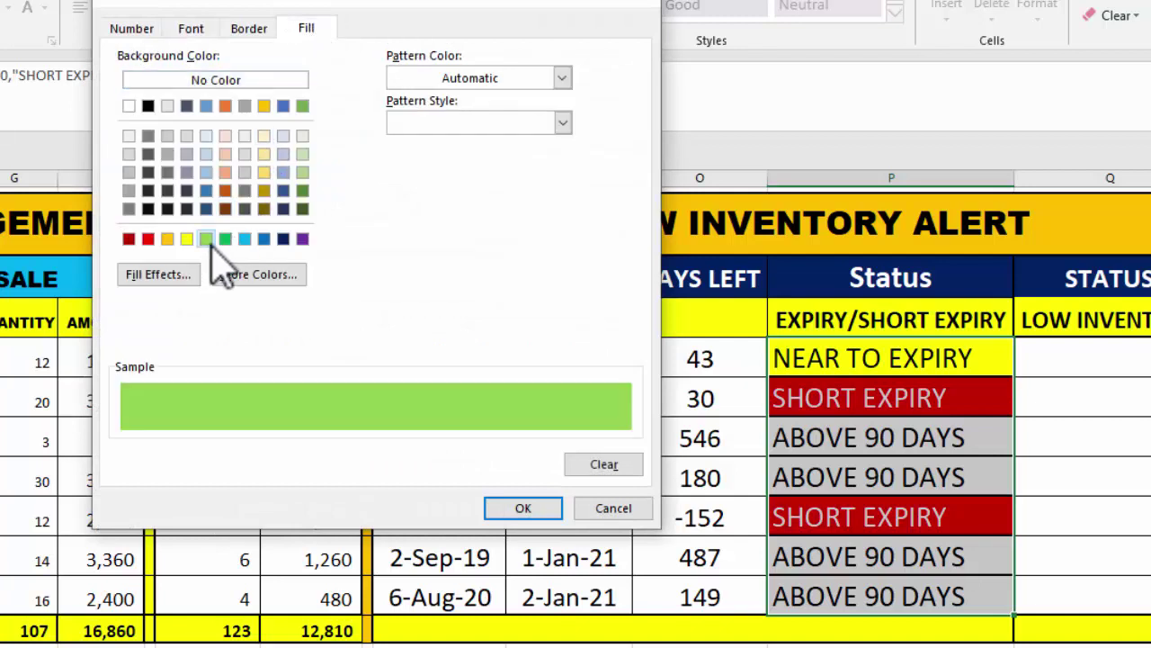
pyautogui.click(190, 29)
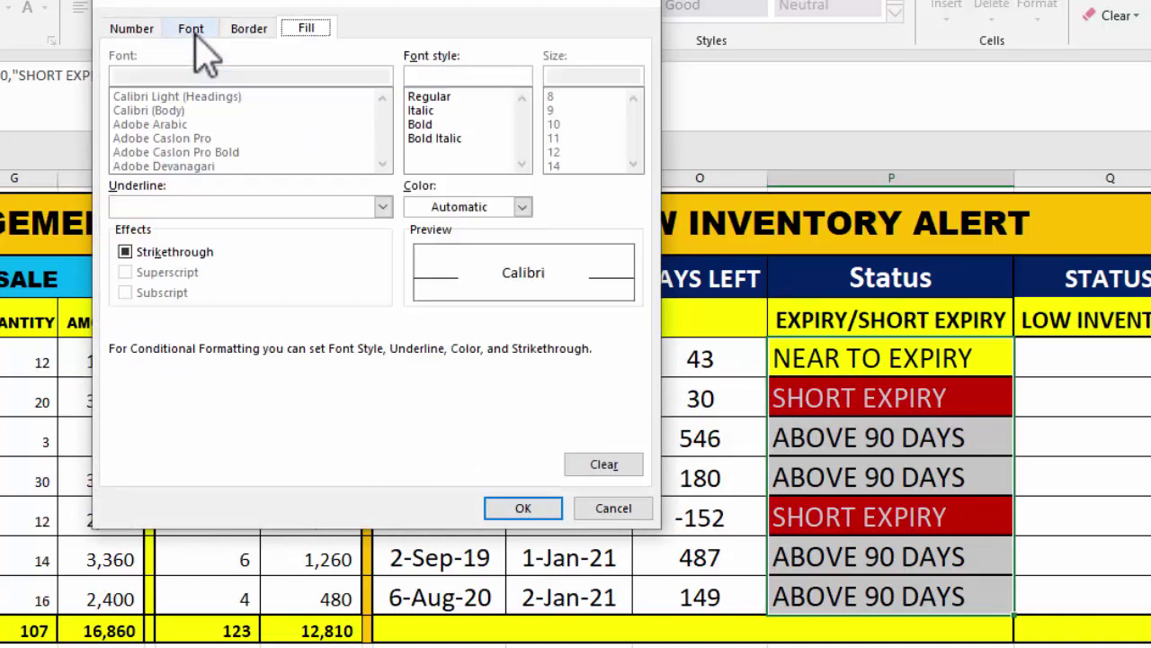
pyautogui.click(521, 208)
pyautogui.click(521, 208)
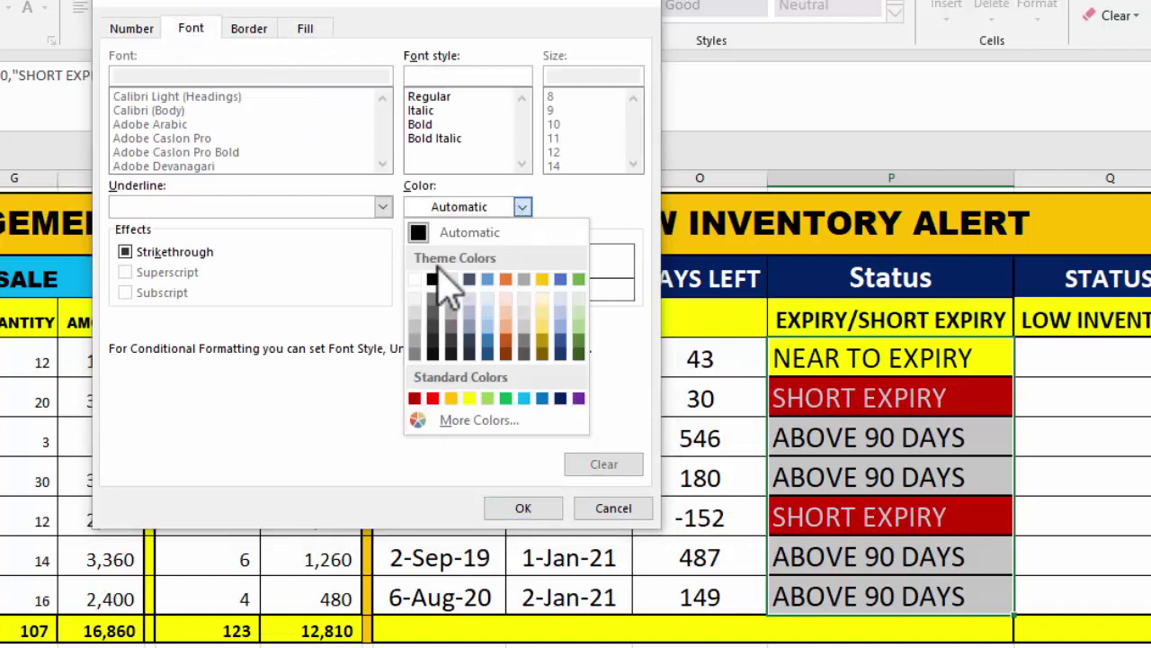
pyautogui.click(432, 280)
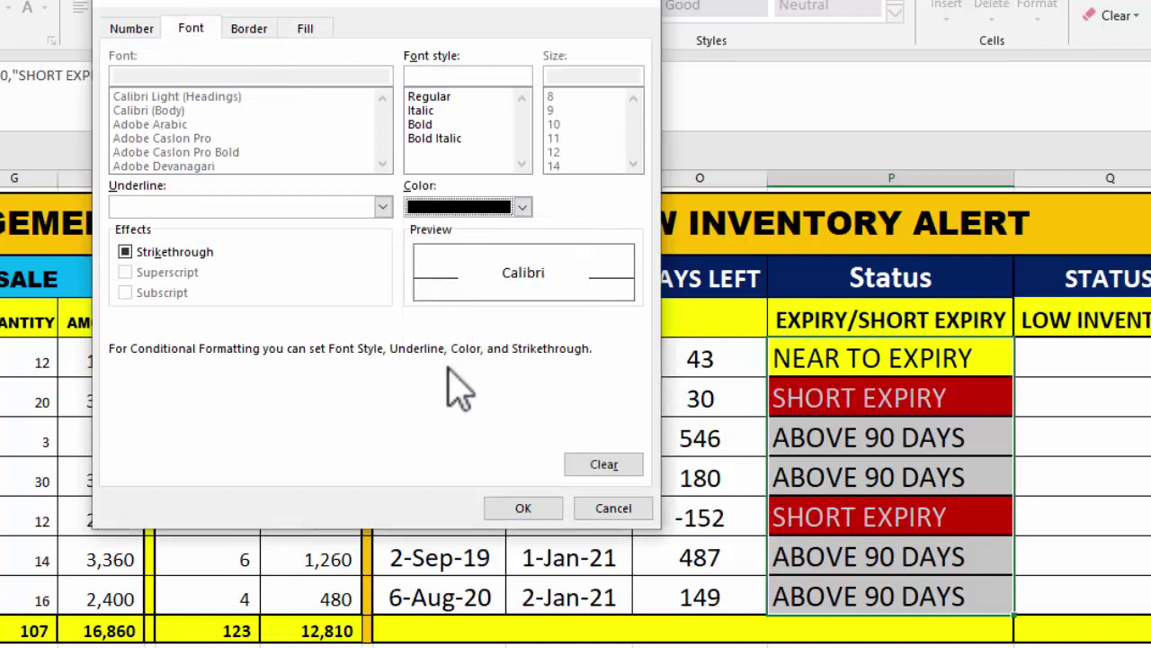
pyautogui.click(524, 509)
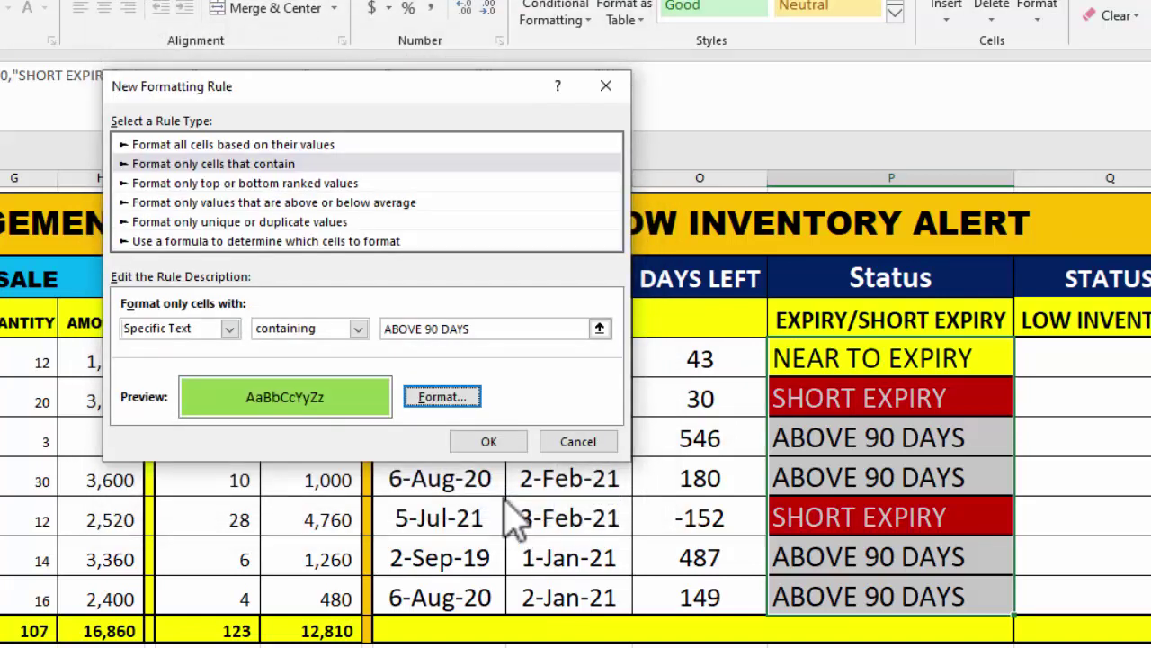
pyautogui.click(489, 441)
pyautogui.click(1095, 358)
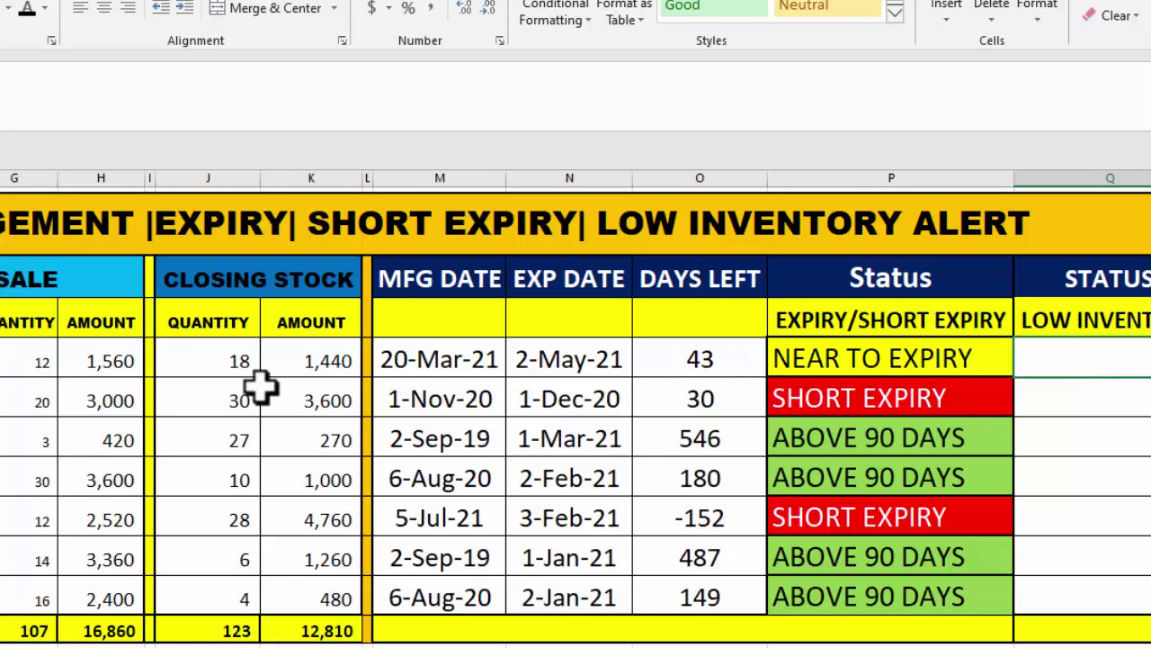
# Enter =IF(J5<=10,"LOW INVENTORY ALERT","AVAILABLE") in Q5 and copy it down to Q11.
pyautogui.click(232, 364)
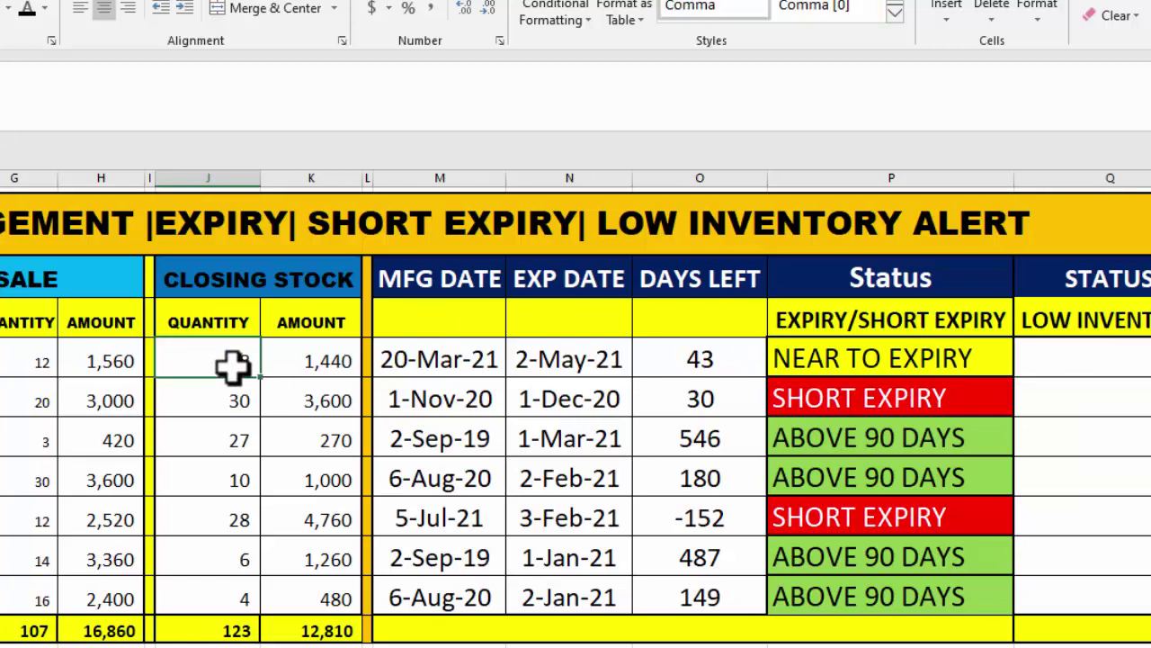
pyautogui.click(1093, 358)
pyautogui.write('=')
pyautogui.press('BackSpace')
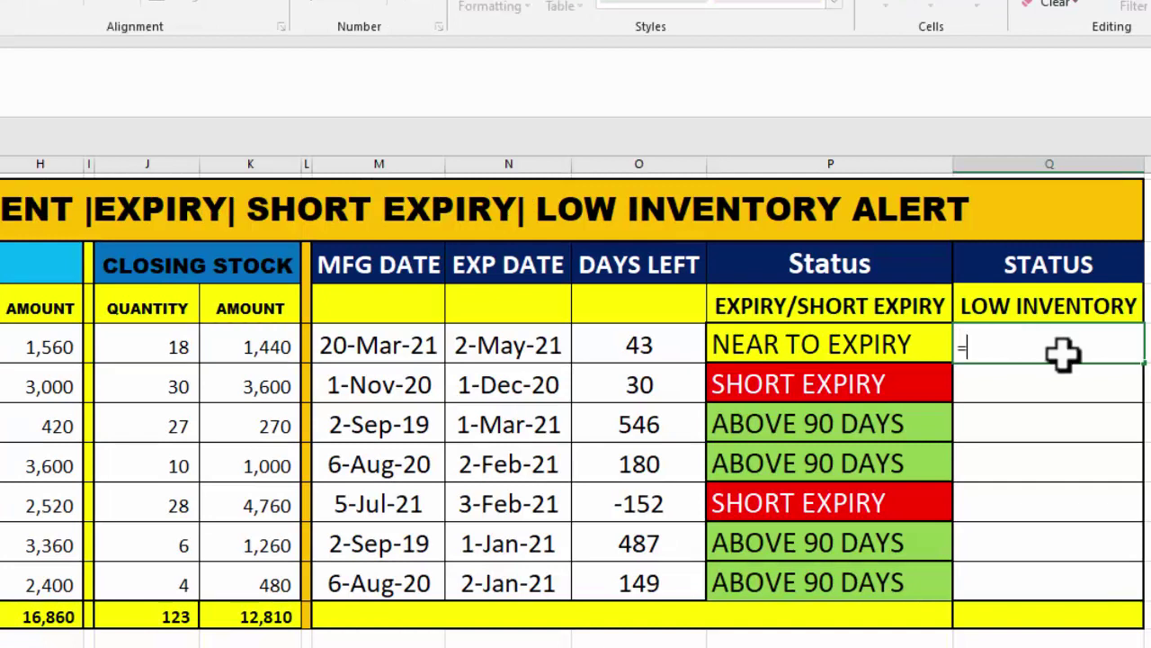
pyautogui.write('IF)')
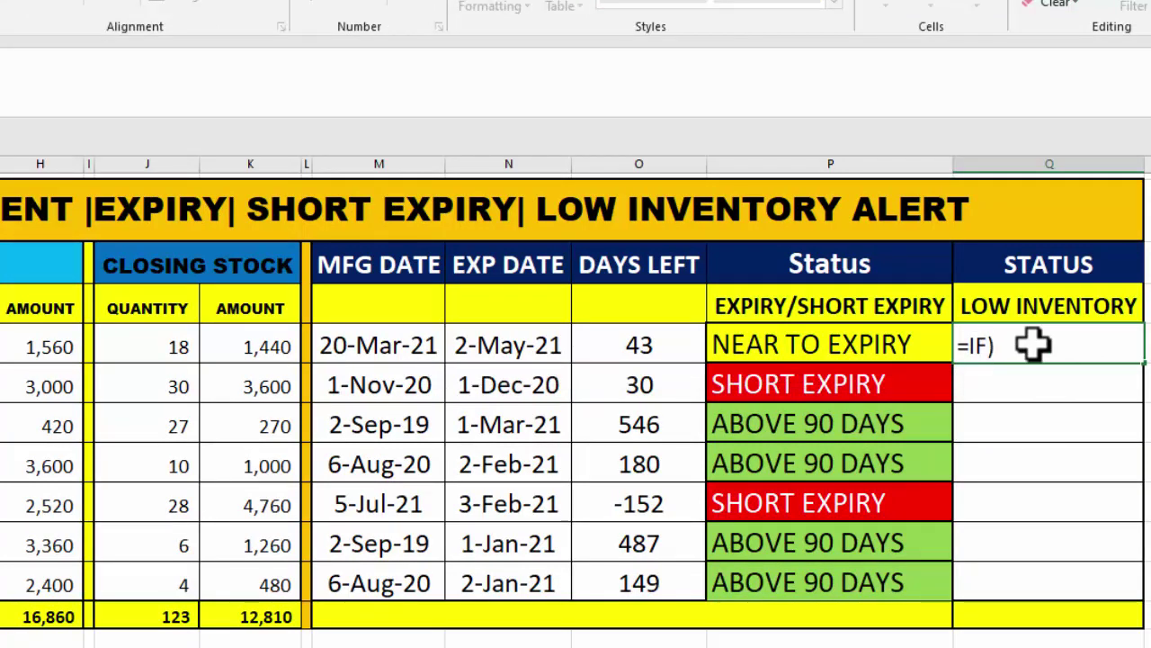
pyautogui.press('BackSpace')
pyautogui.write('(')
pyautogui.click(146, 345)
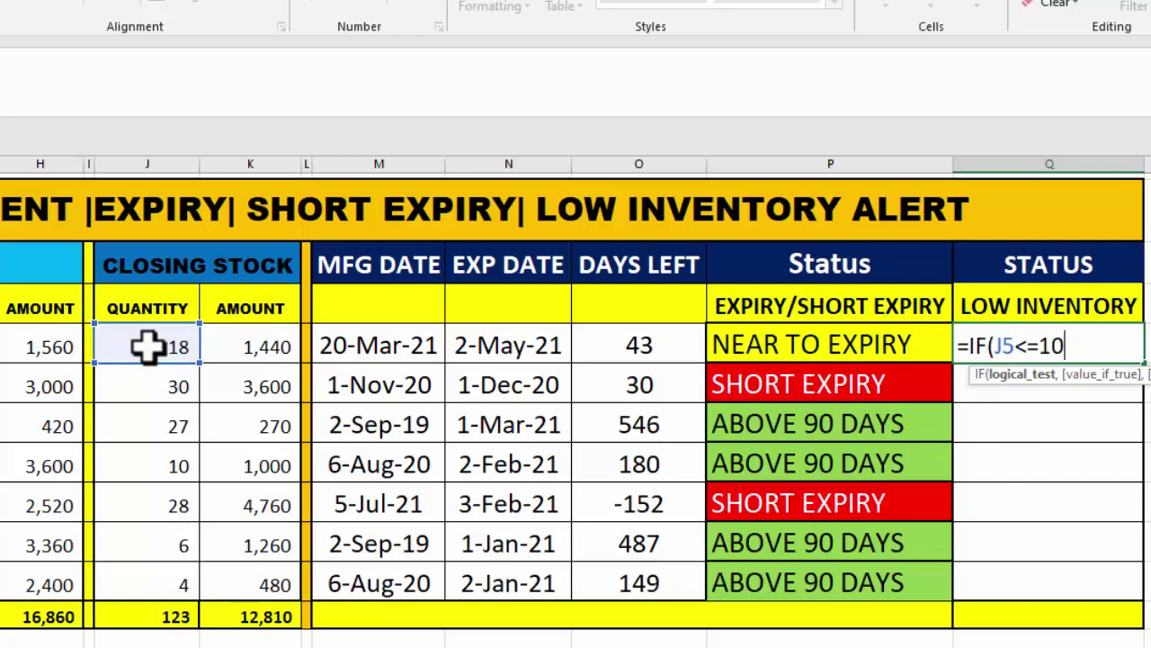
pyautogui.write(',"LOW INV')
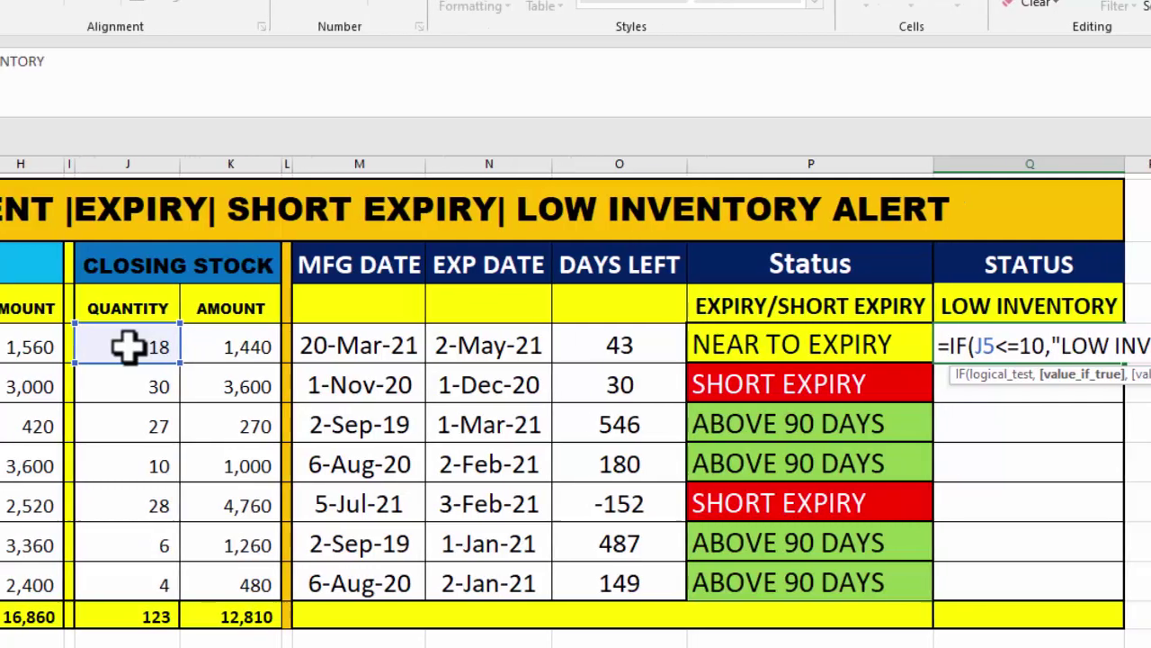
pyautogui.write(' ALERT","AVAI')
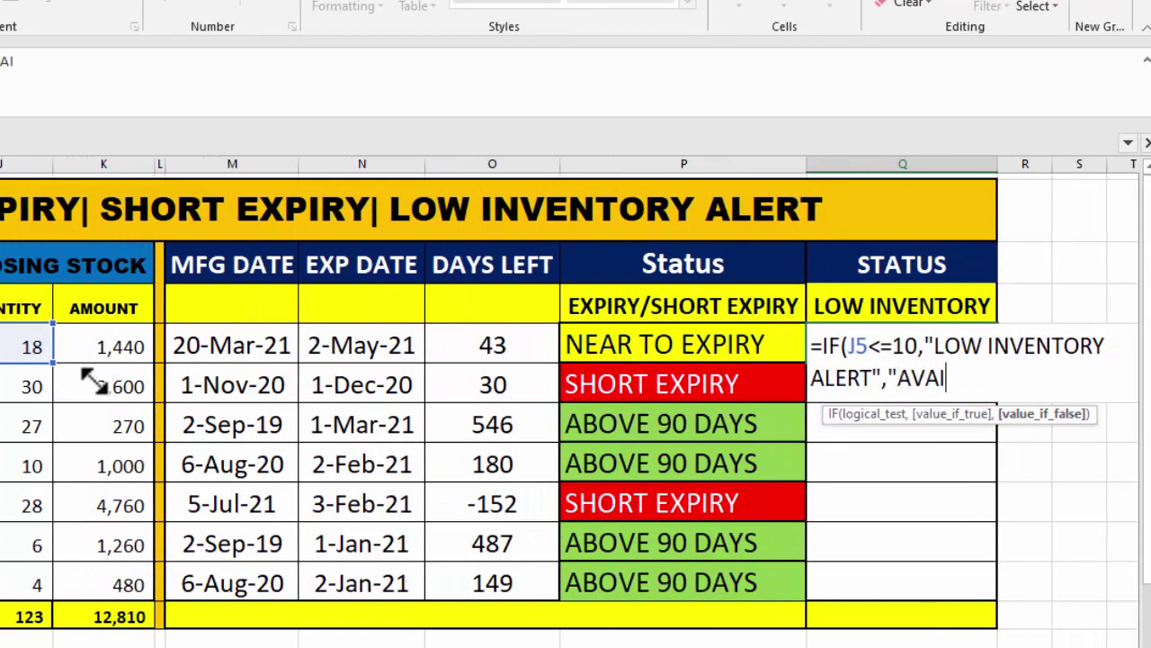
pyautogui.write(')')
pyautogui.hotkey('ctrl', 'Return')
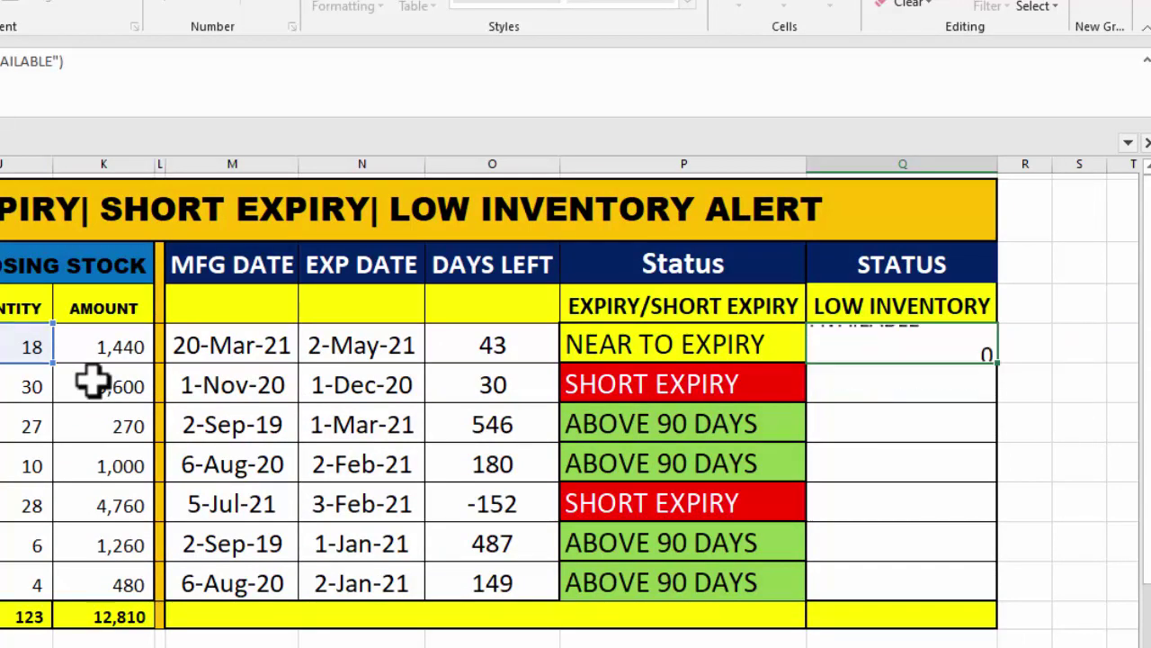
pyautogui.doubleClick(1005, 364)
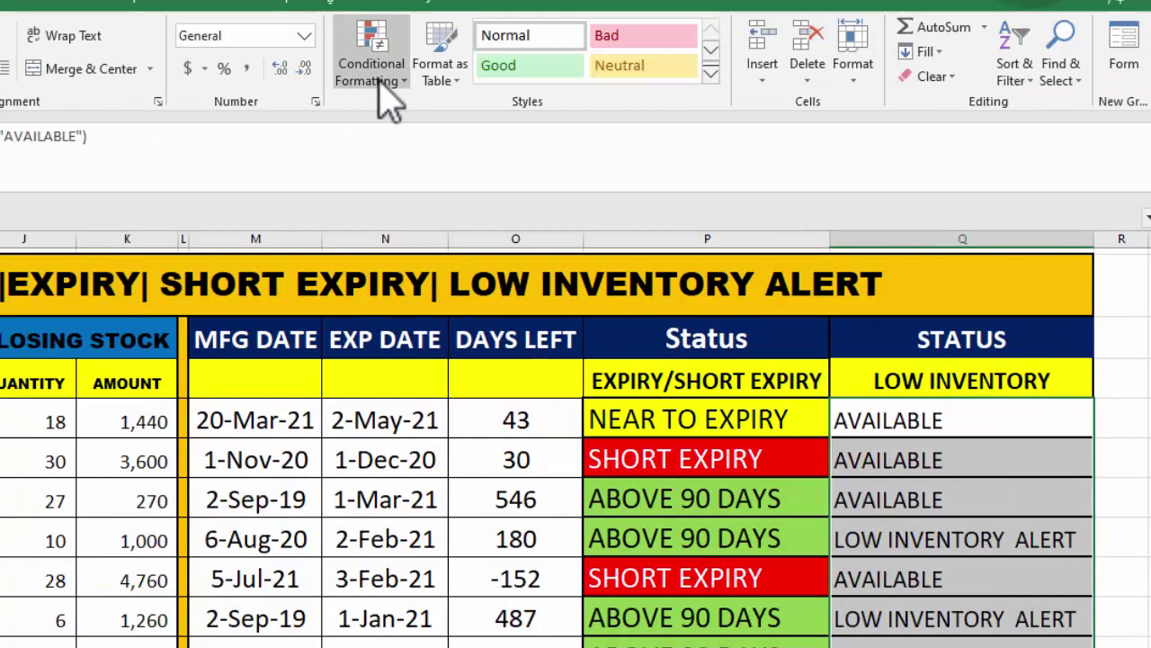
# Start a new conditional formatting rule for cells containing the specific text AVAILABLE.
pyautogui.click(379, 90)
pyautogui.click(400, 342)
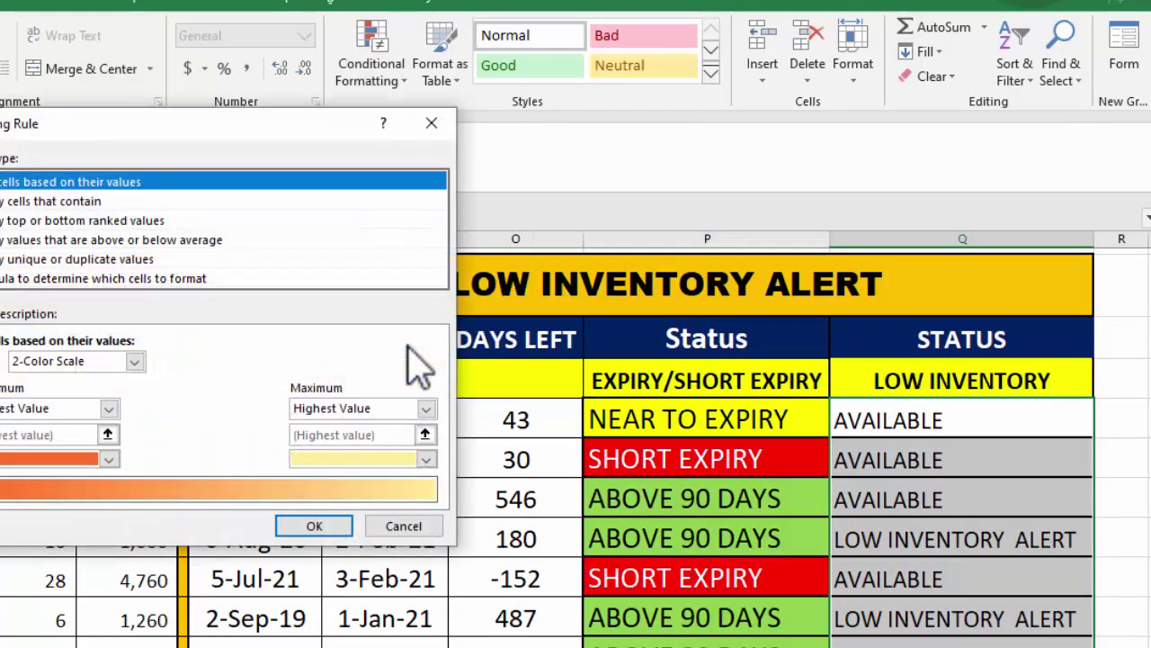
pyautogui.click(27, 200)
pyautogui.click(36, 366)
pyautogui.click(11, 405)
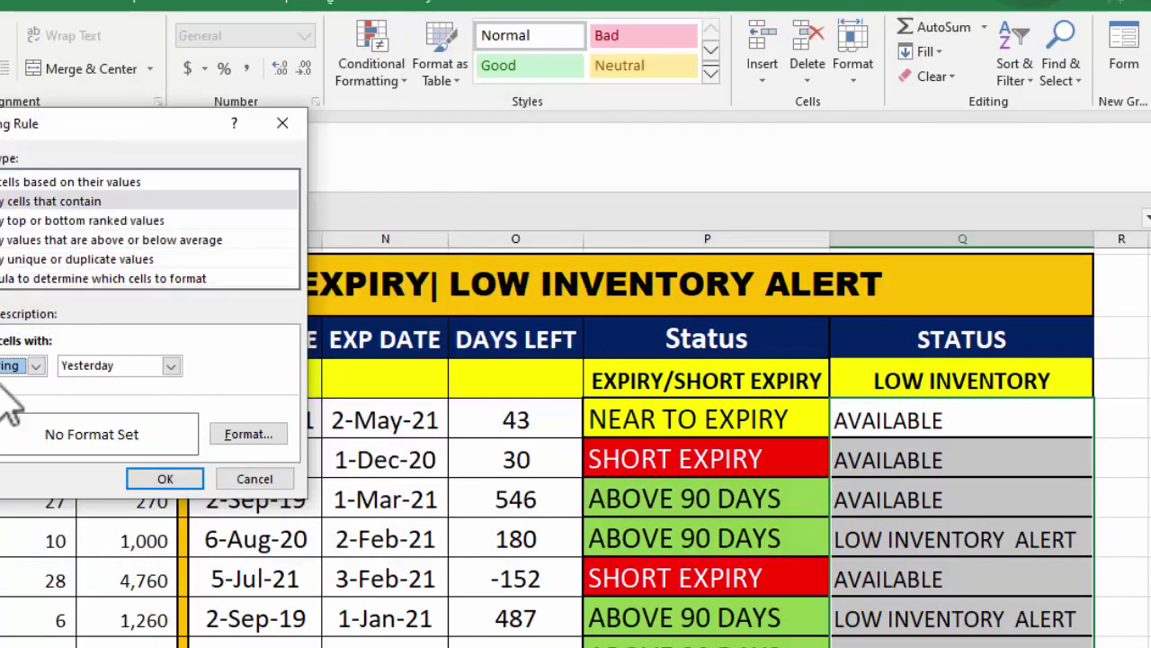
pyautogui.click(36, 366)
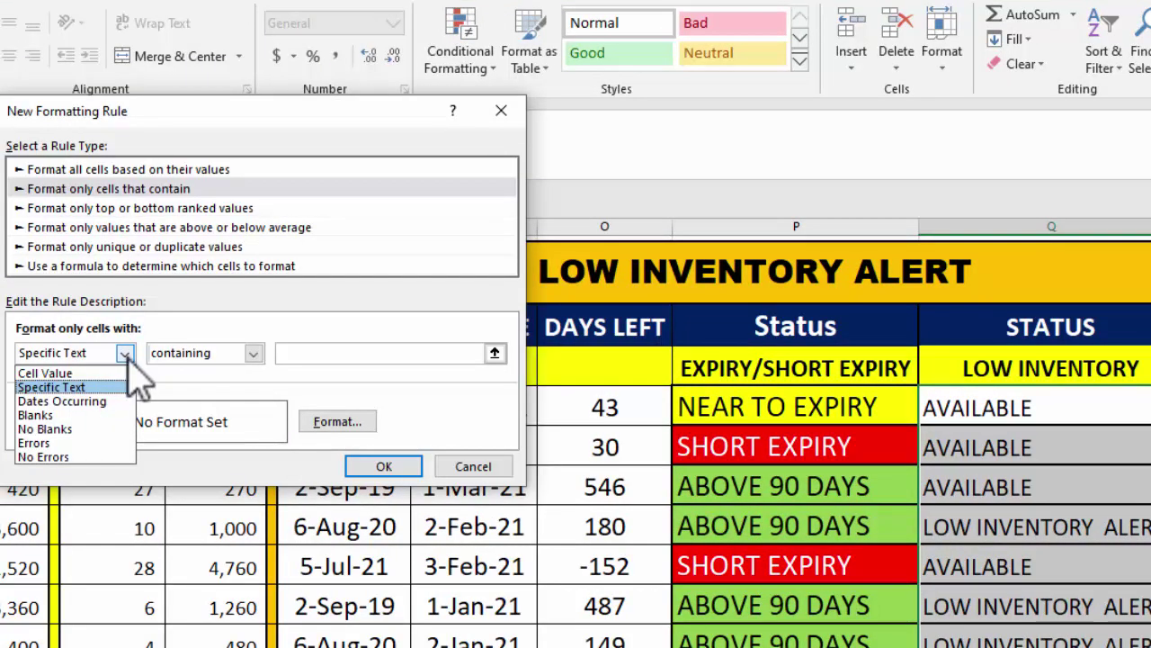
pyautogui.click(105, 387)
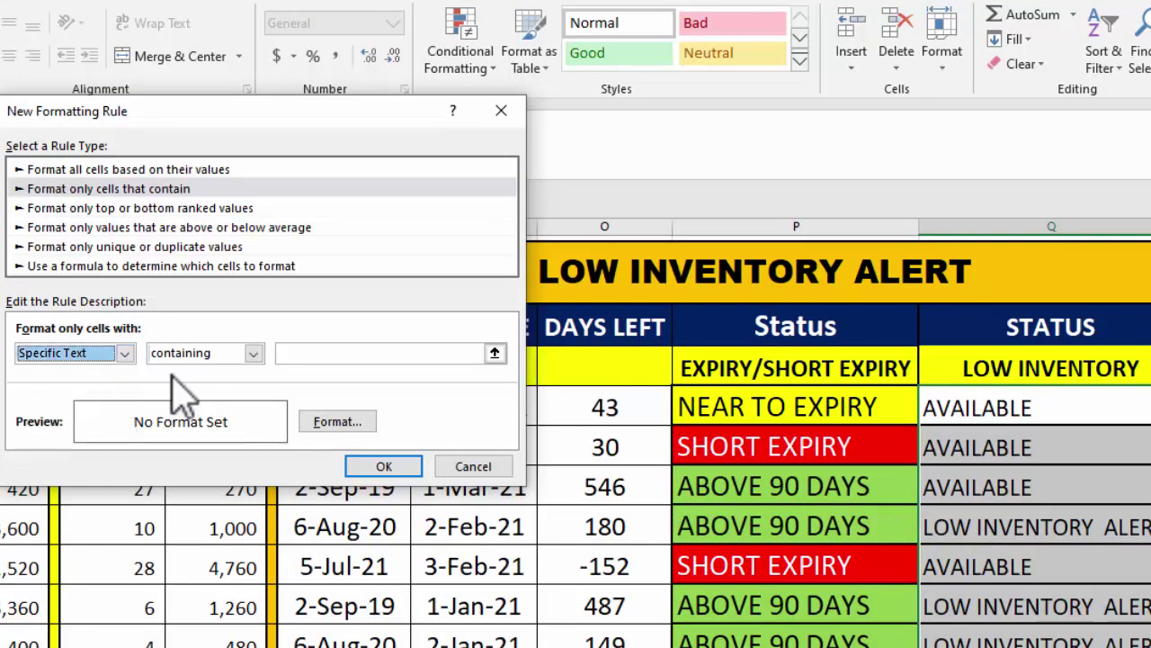
pyautogui.click(291, 353)
pyautogui.write('AVAILB')
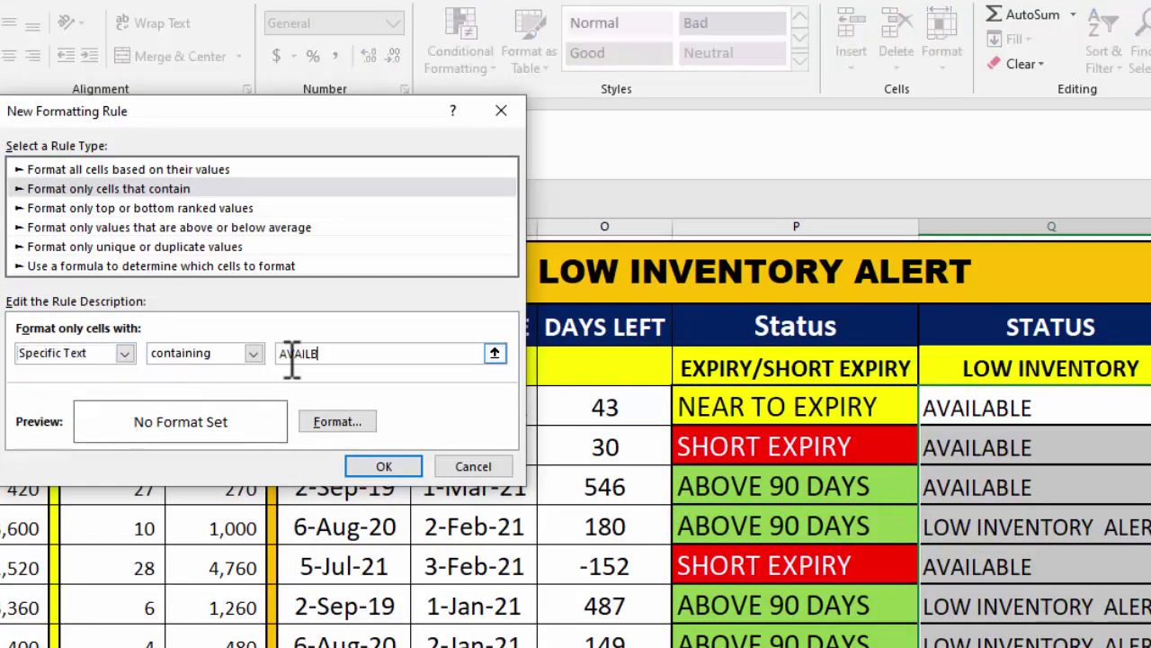
pyautogui.write('LE')
# Give matching AVAILABLE cells a light green fill and apply the rule.
pyautogui.click(362, 425)
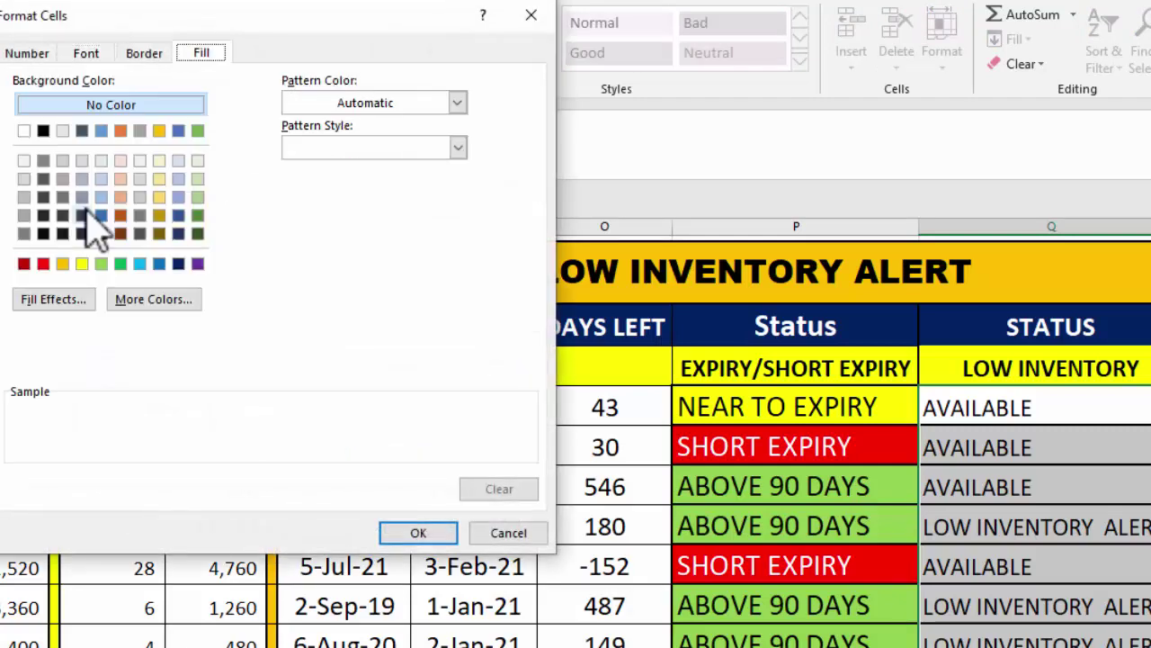
pyautogui.click(119, 263)
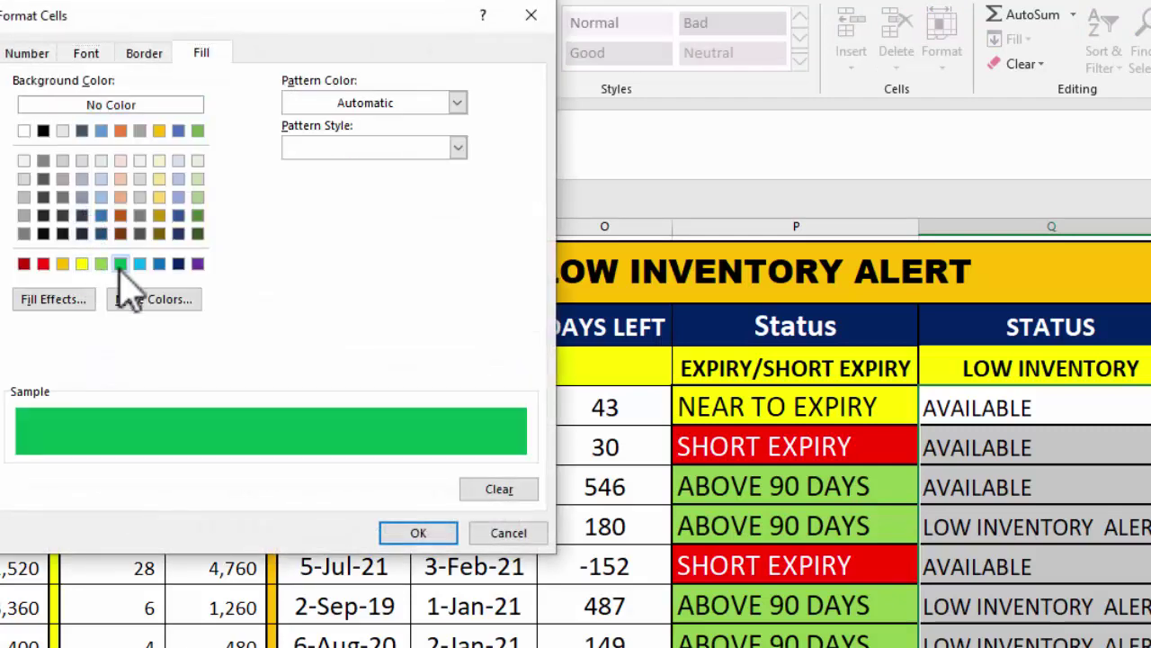
pyautogui.click(101, 263)
pyautogui.hotkey('ctrl', 'shift', 'Tab')
pyautogui.hotkey('ctrl', 'shift', 'Tab')
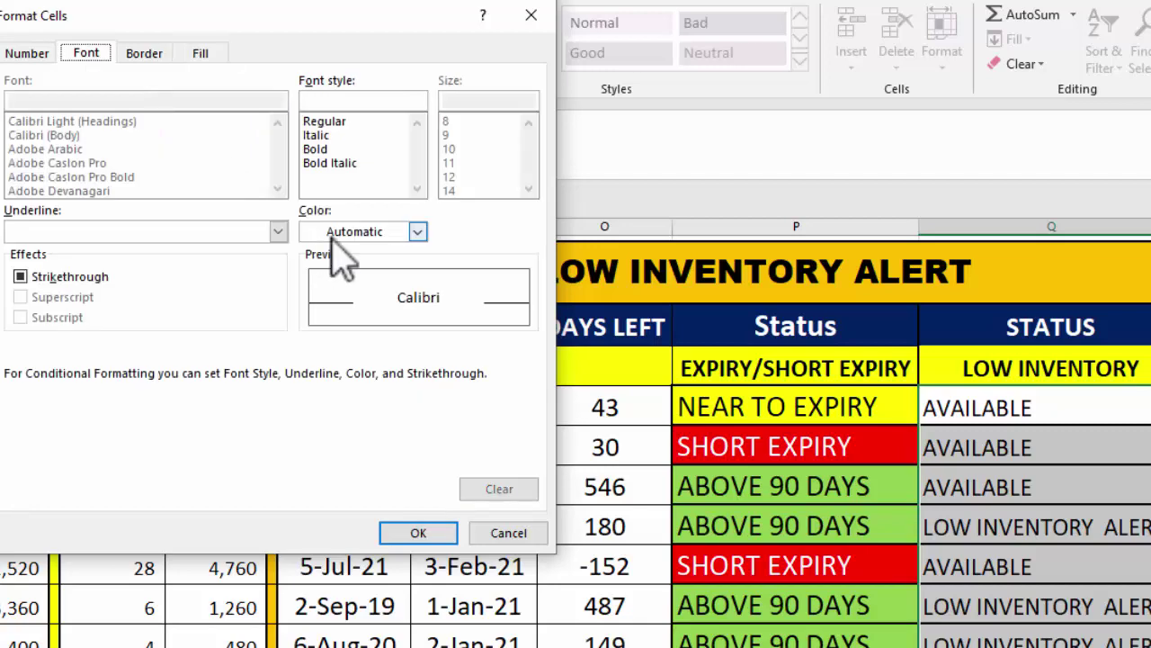
pyautogui.click(418, 533)
pyautogui.click(387, 486)
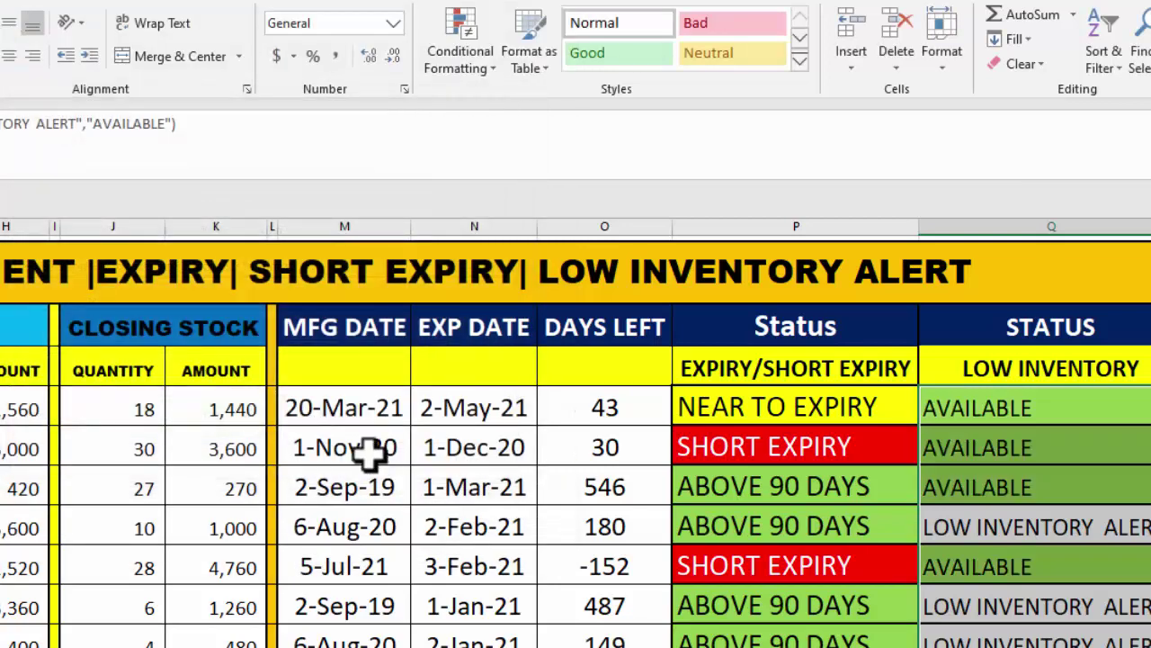
pyautogui.click(464, 68)
# Add a rule giving cells containing 'LOW INVENTORY ALERT' a red fill with white font.
pyautogui.click(489, 331)
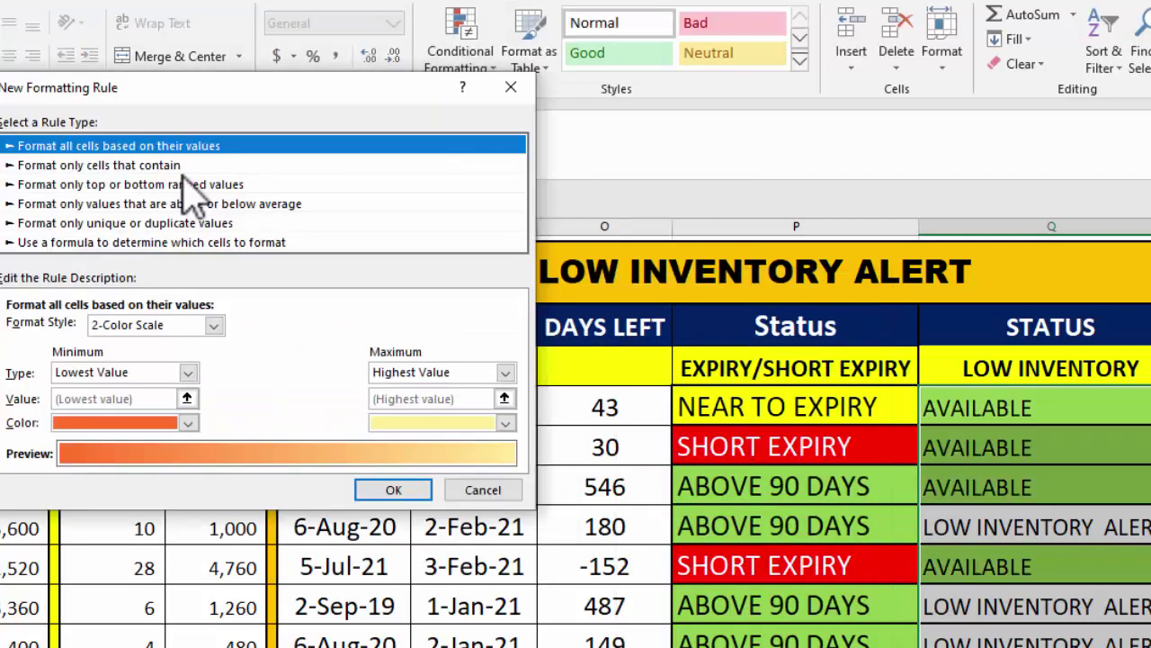
pyautogui.click(171, 166)
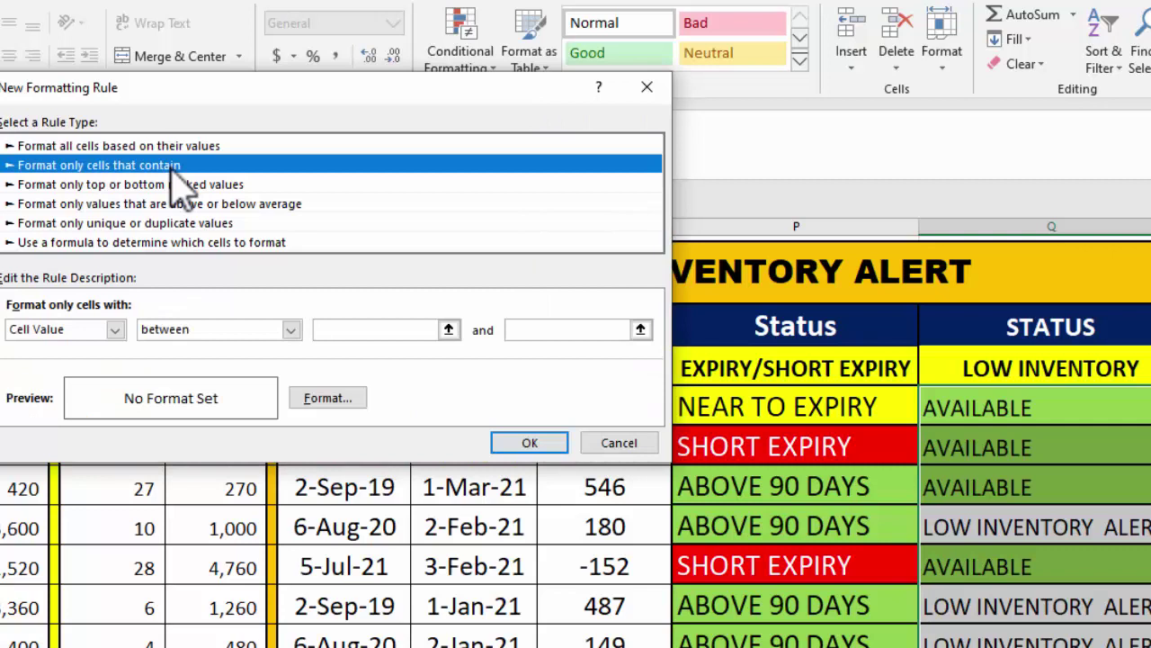
pyautogui.click(115, 329)
pyautogui.click(45, 363)
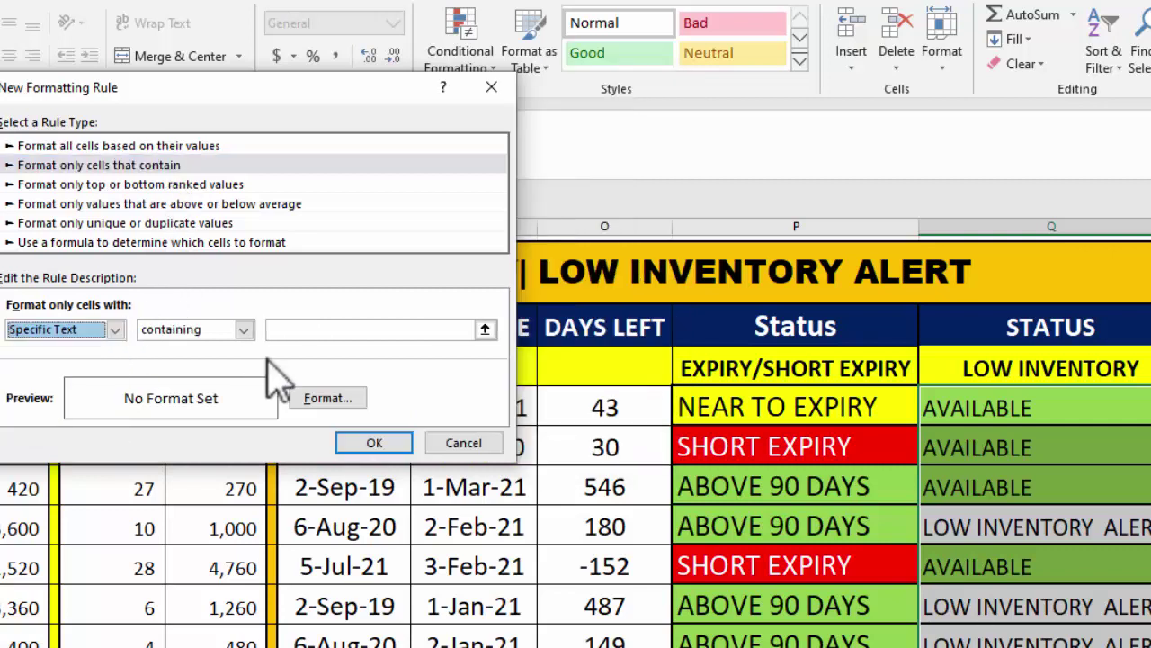
pyautogui.click(314, 333)
pyautogui.write('LOW INVENTORY ALERT')
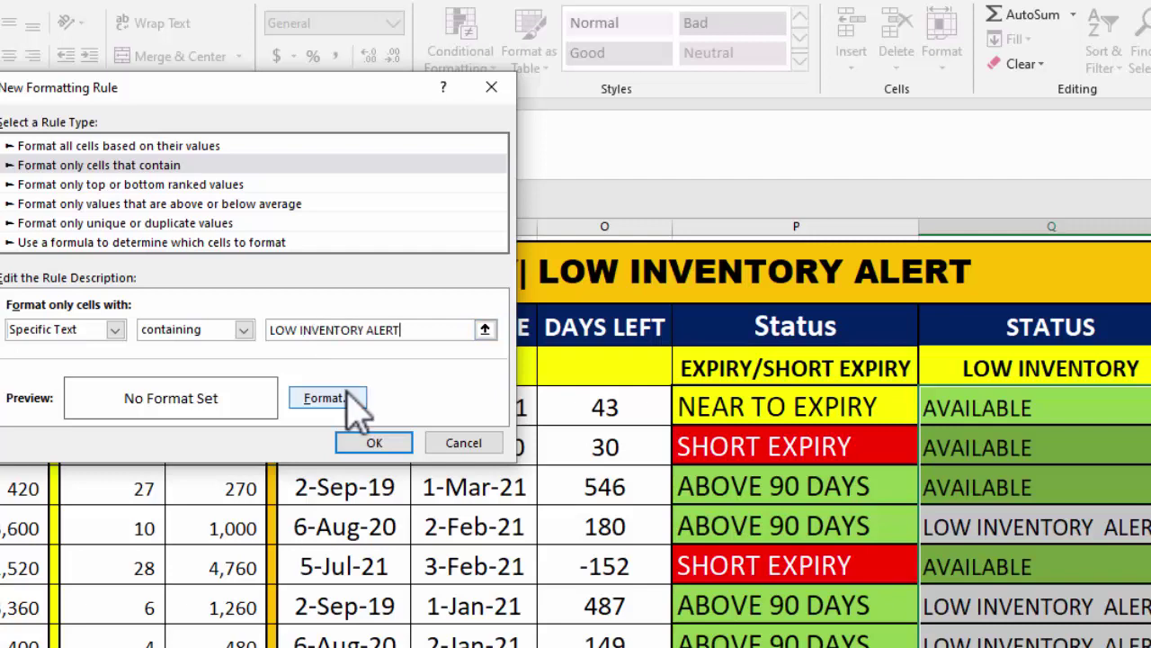
pyautogui.click(328, 398)
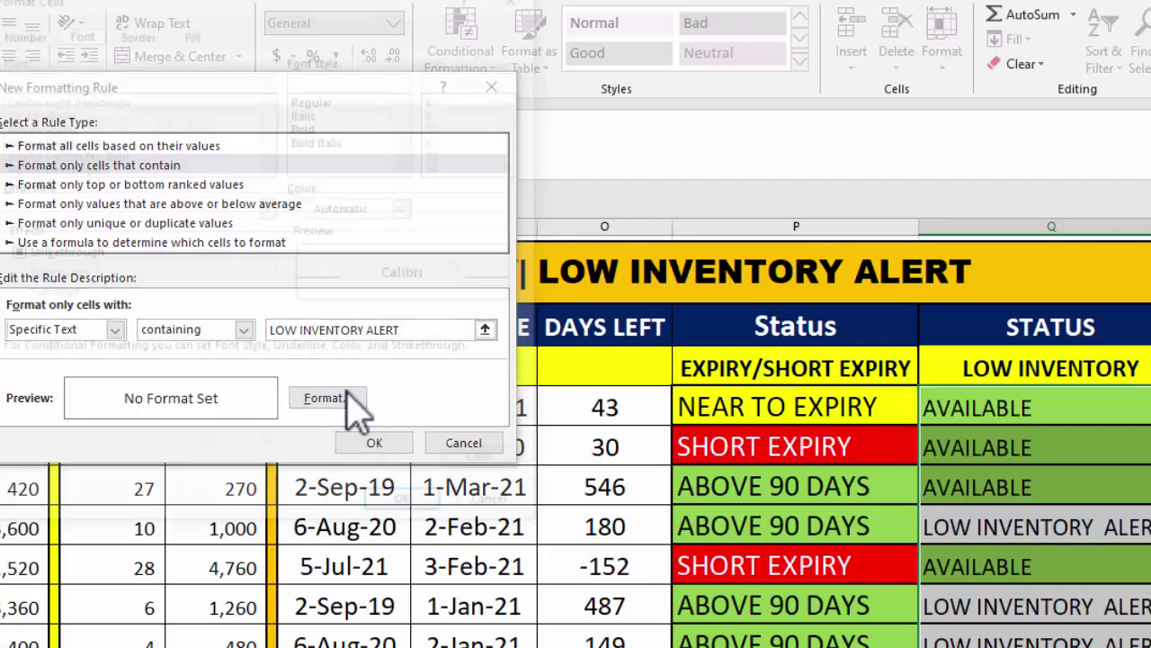
pyautogui.click(76, 29)
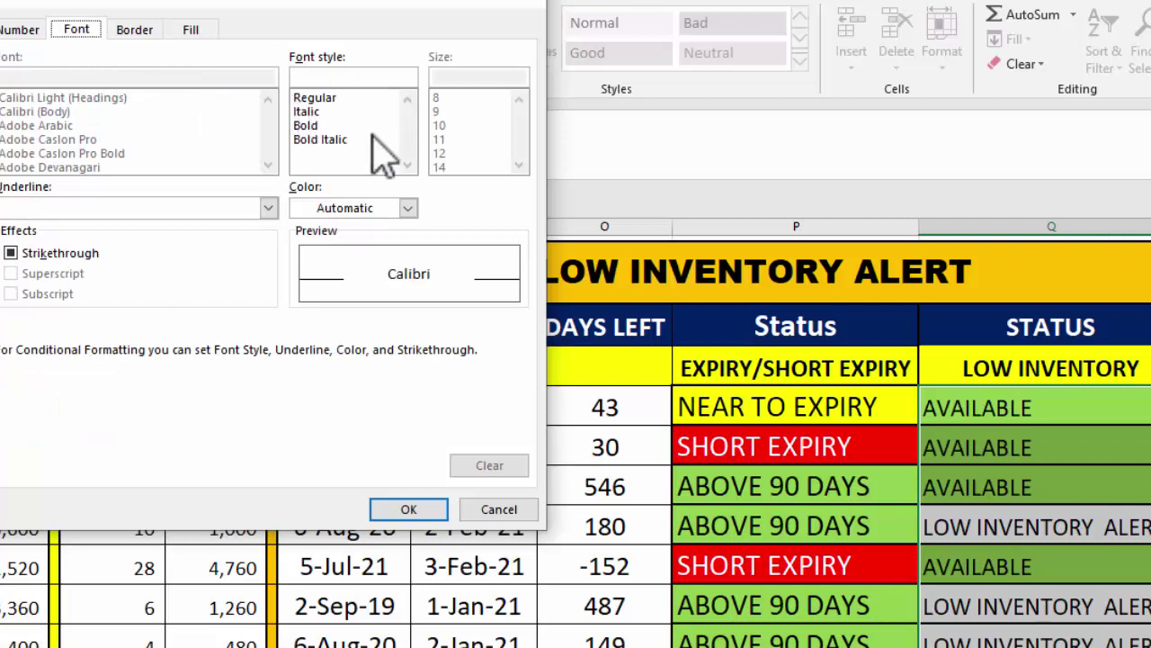
pyautogui.click(407, 208)
pyautogui.click(302, 280)
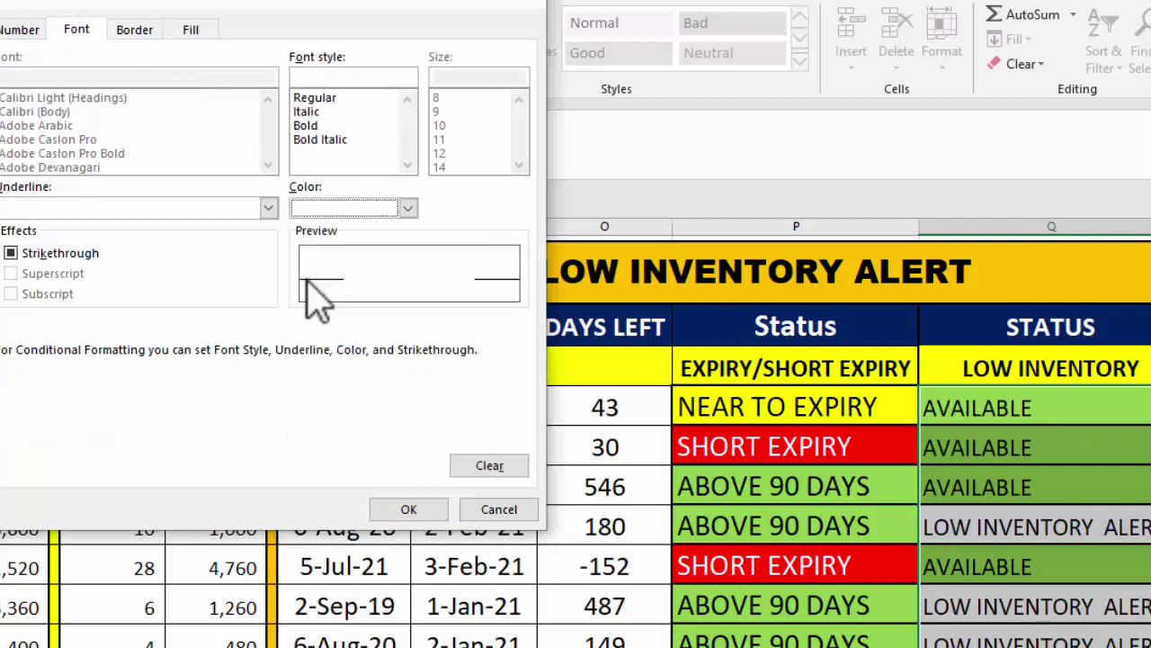
pyautogui.click(409, 509)
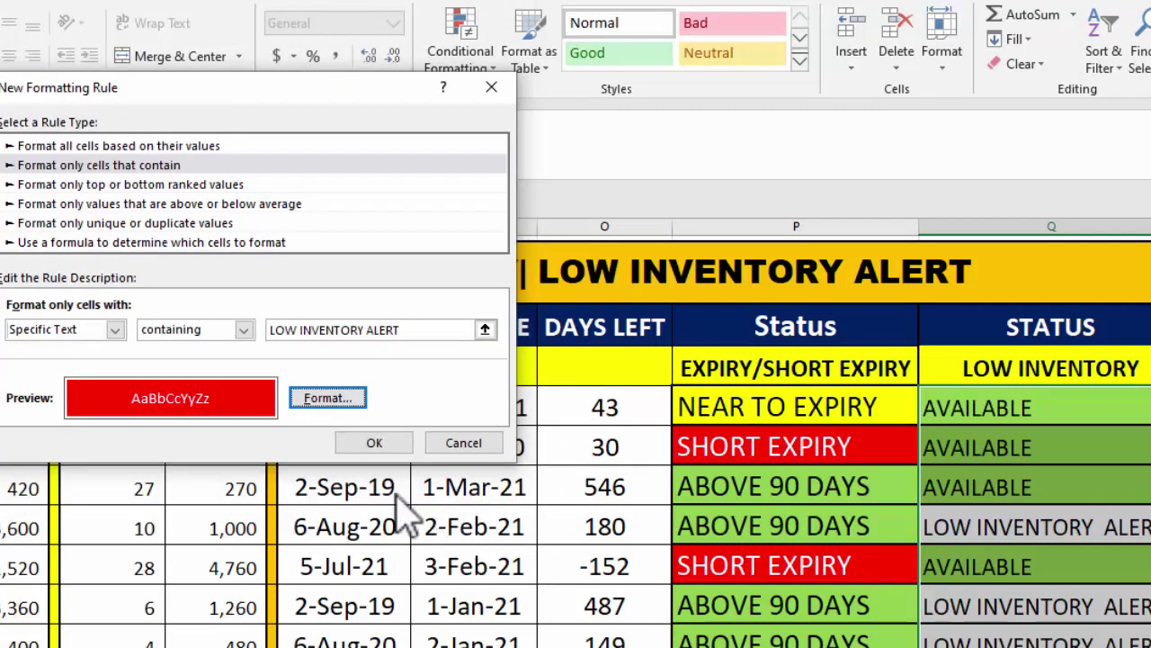
pyautogui.click(375, 443)
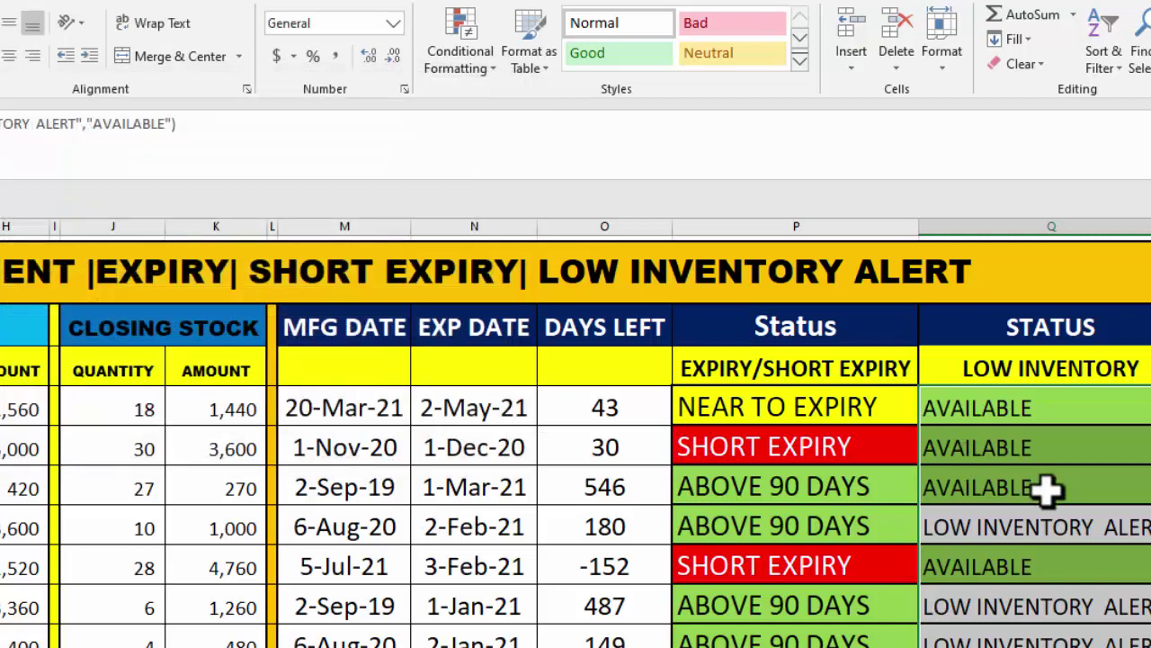
# Re-enter the Q5 formula and fill it down to Q11 to apply the colours.
pyautogui.click(1052, 398)
pyautogui.doubleClick(1052, 397)
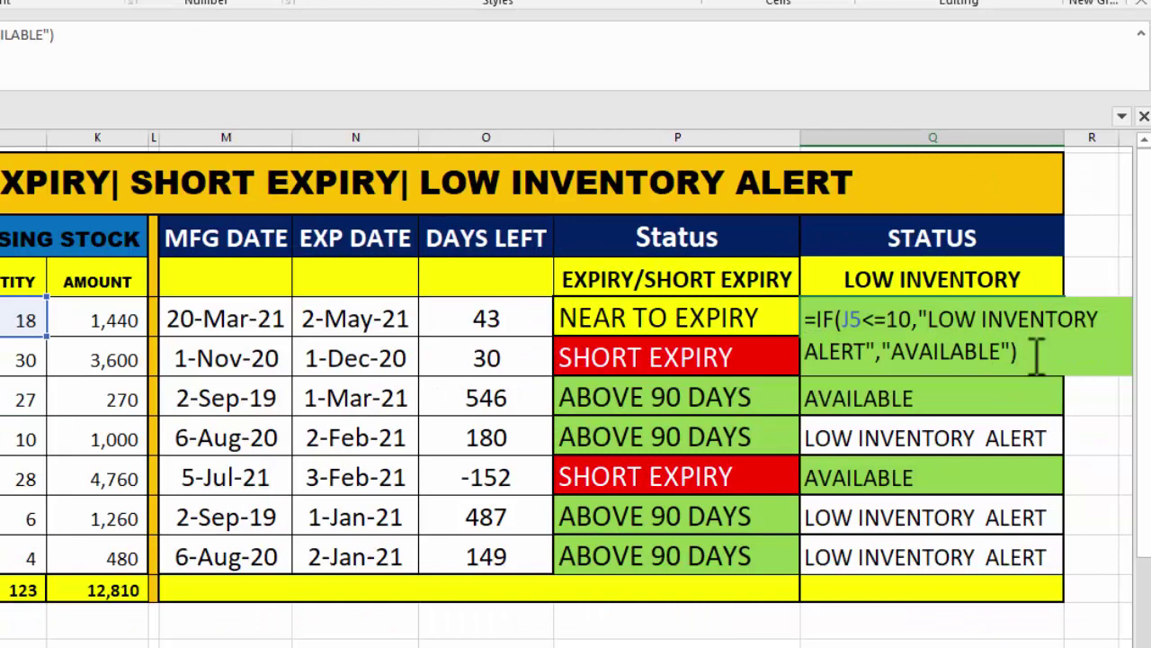
pyautogui.press('Return')
pyautogui.click(998, 315)
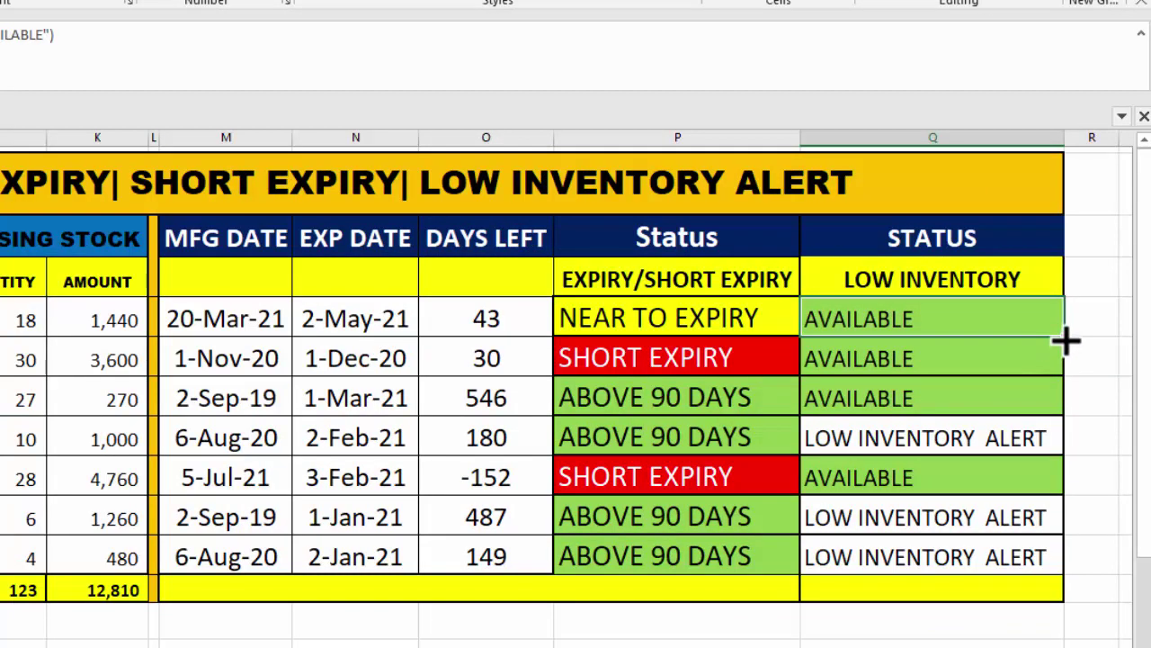
pyautogui.doubleClick(1062, 336)
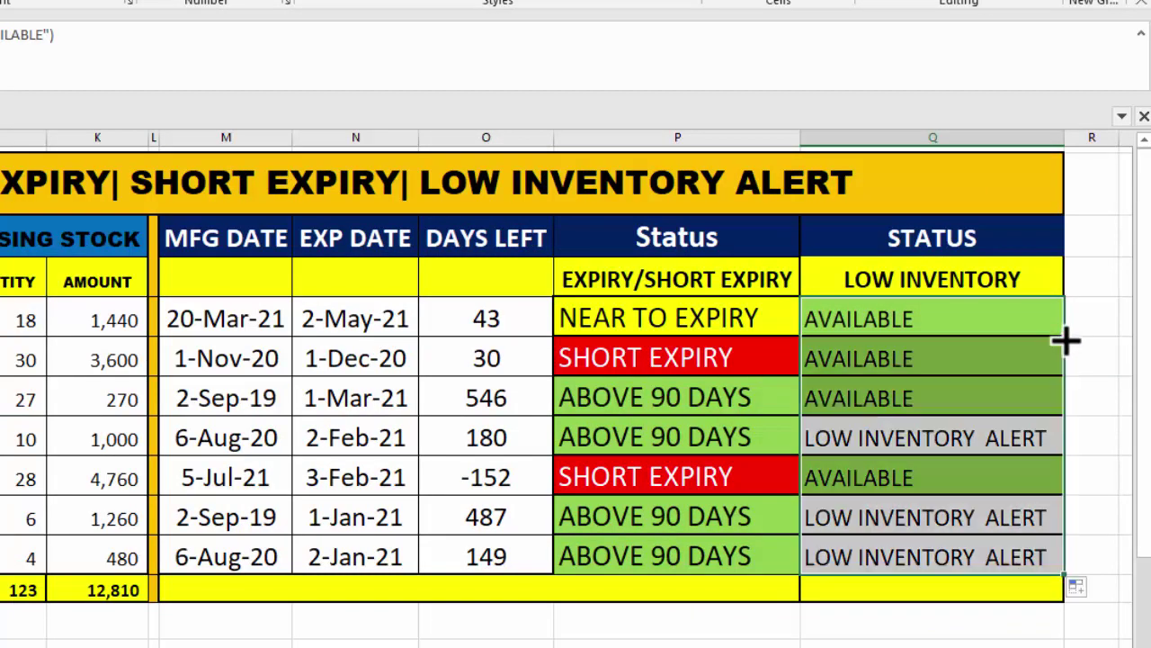
pyautogui.click(922, 611)
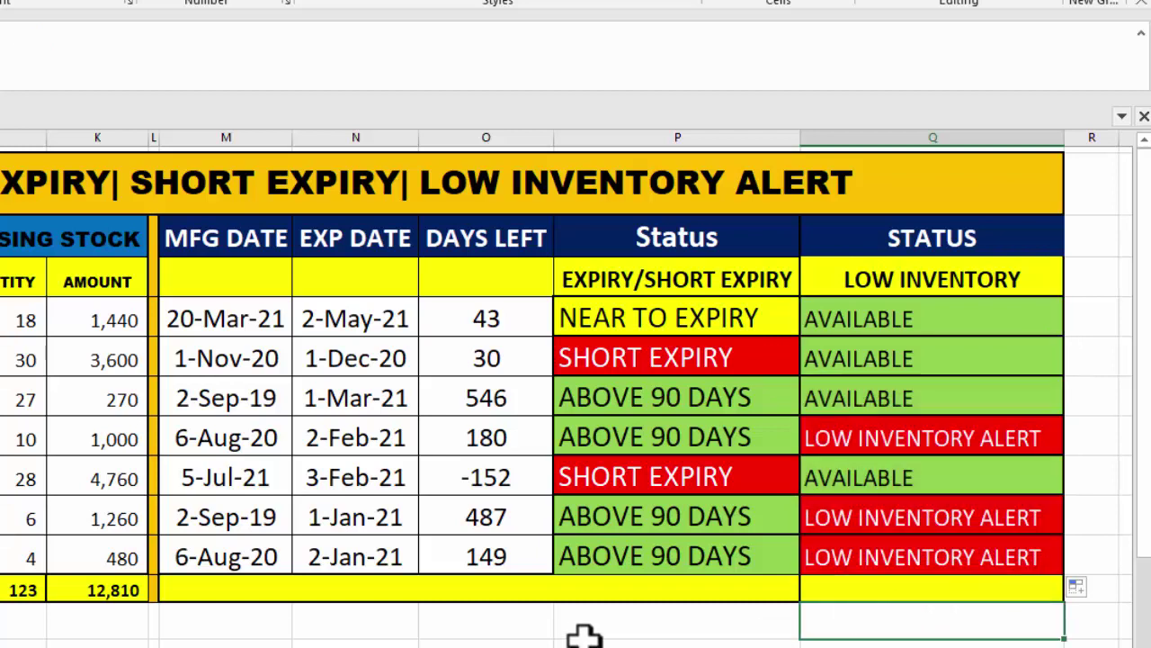
pyautogui.click(360, 643)
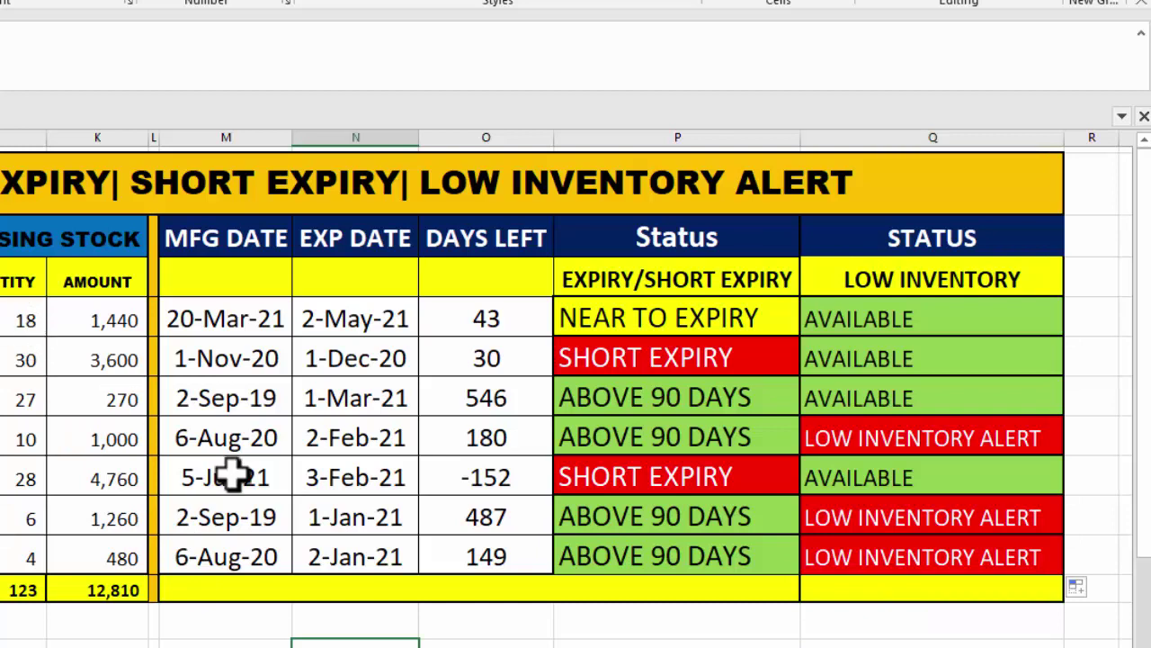
pyautogui.hscroll(-2, 234, 470)
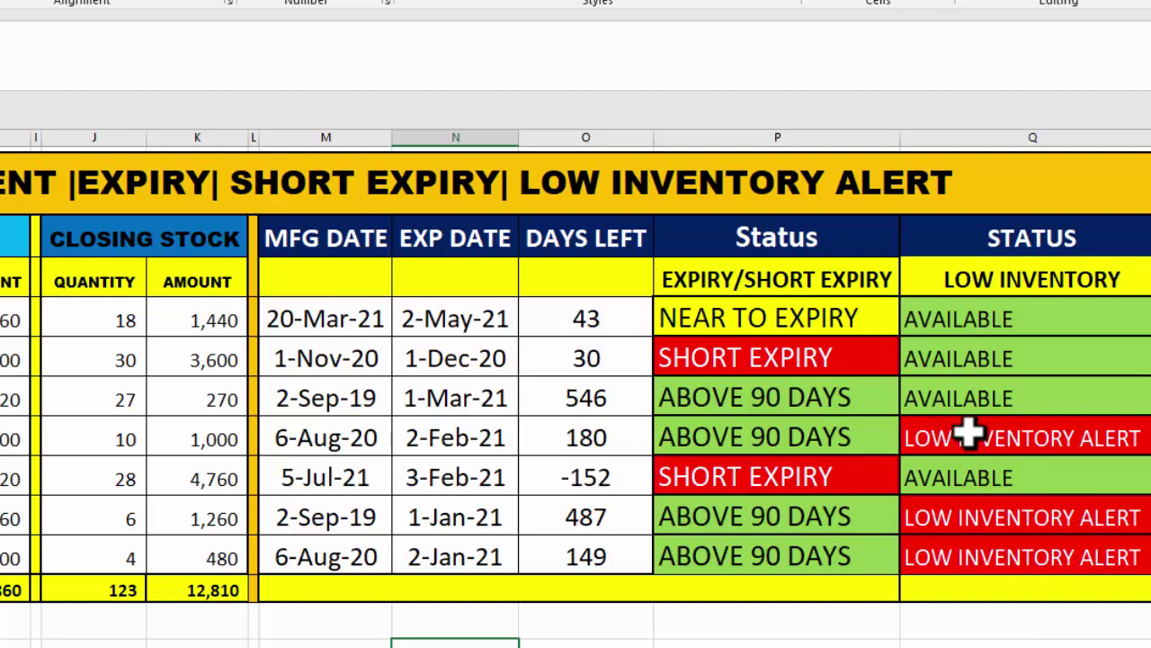
pyautogui.hscroll(-3, 576, 405)
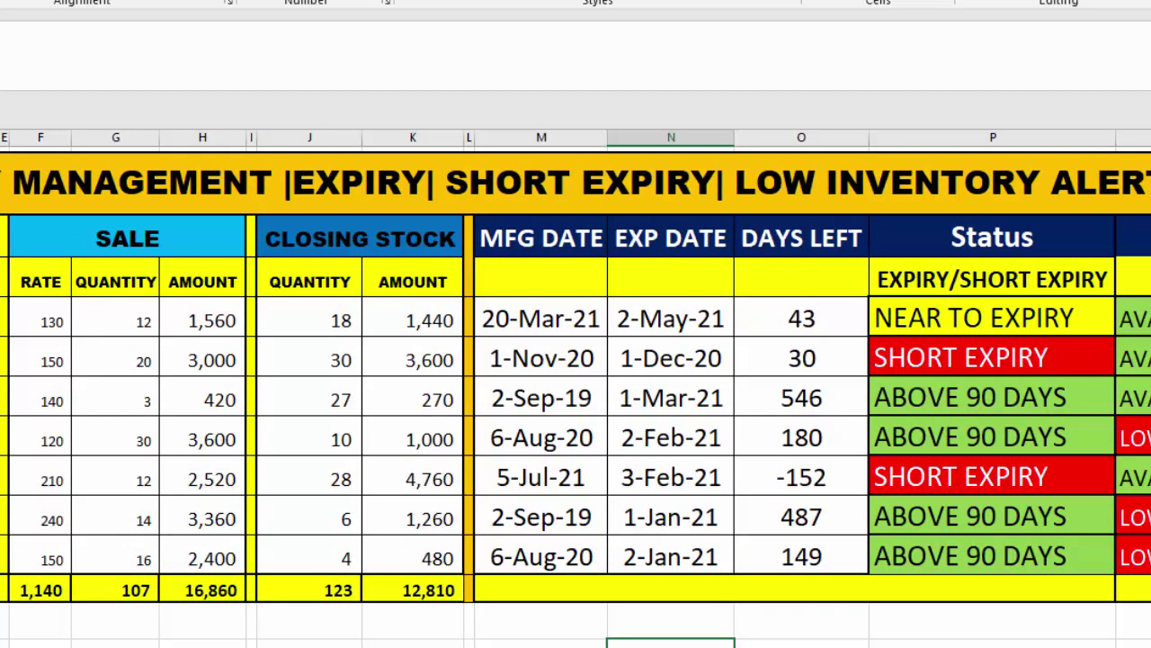
pyautogui.hscroll(2, 576, 404)
pyautogui.hscroll(2, 576, 405)
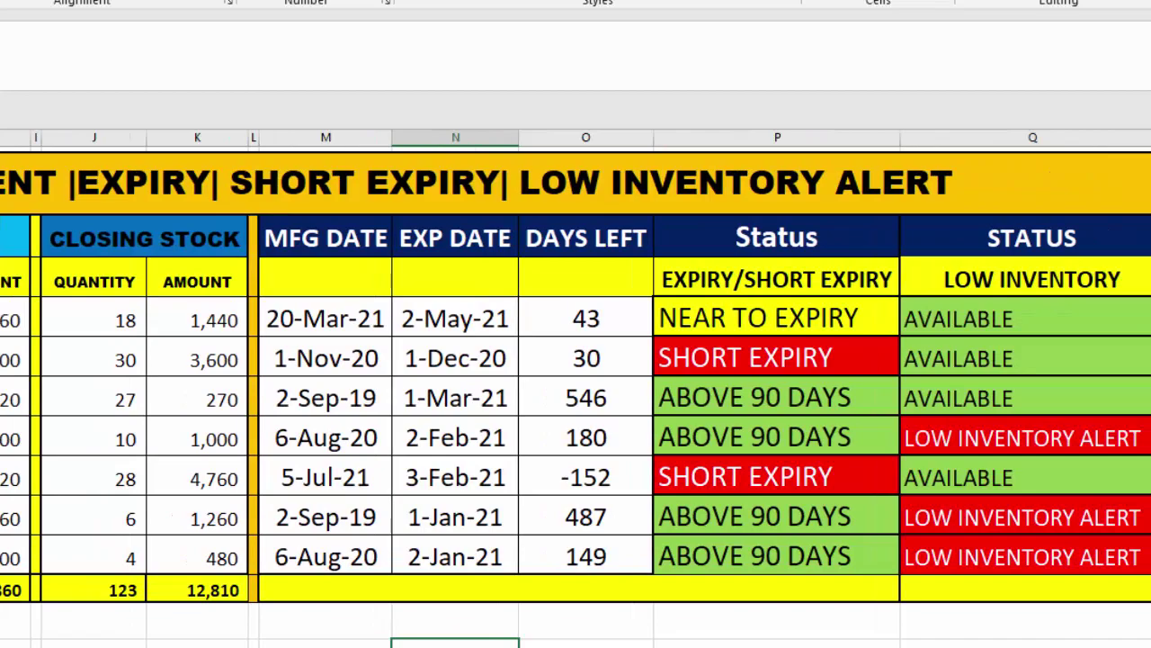